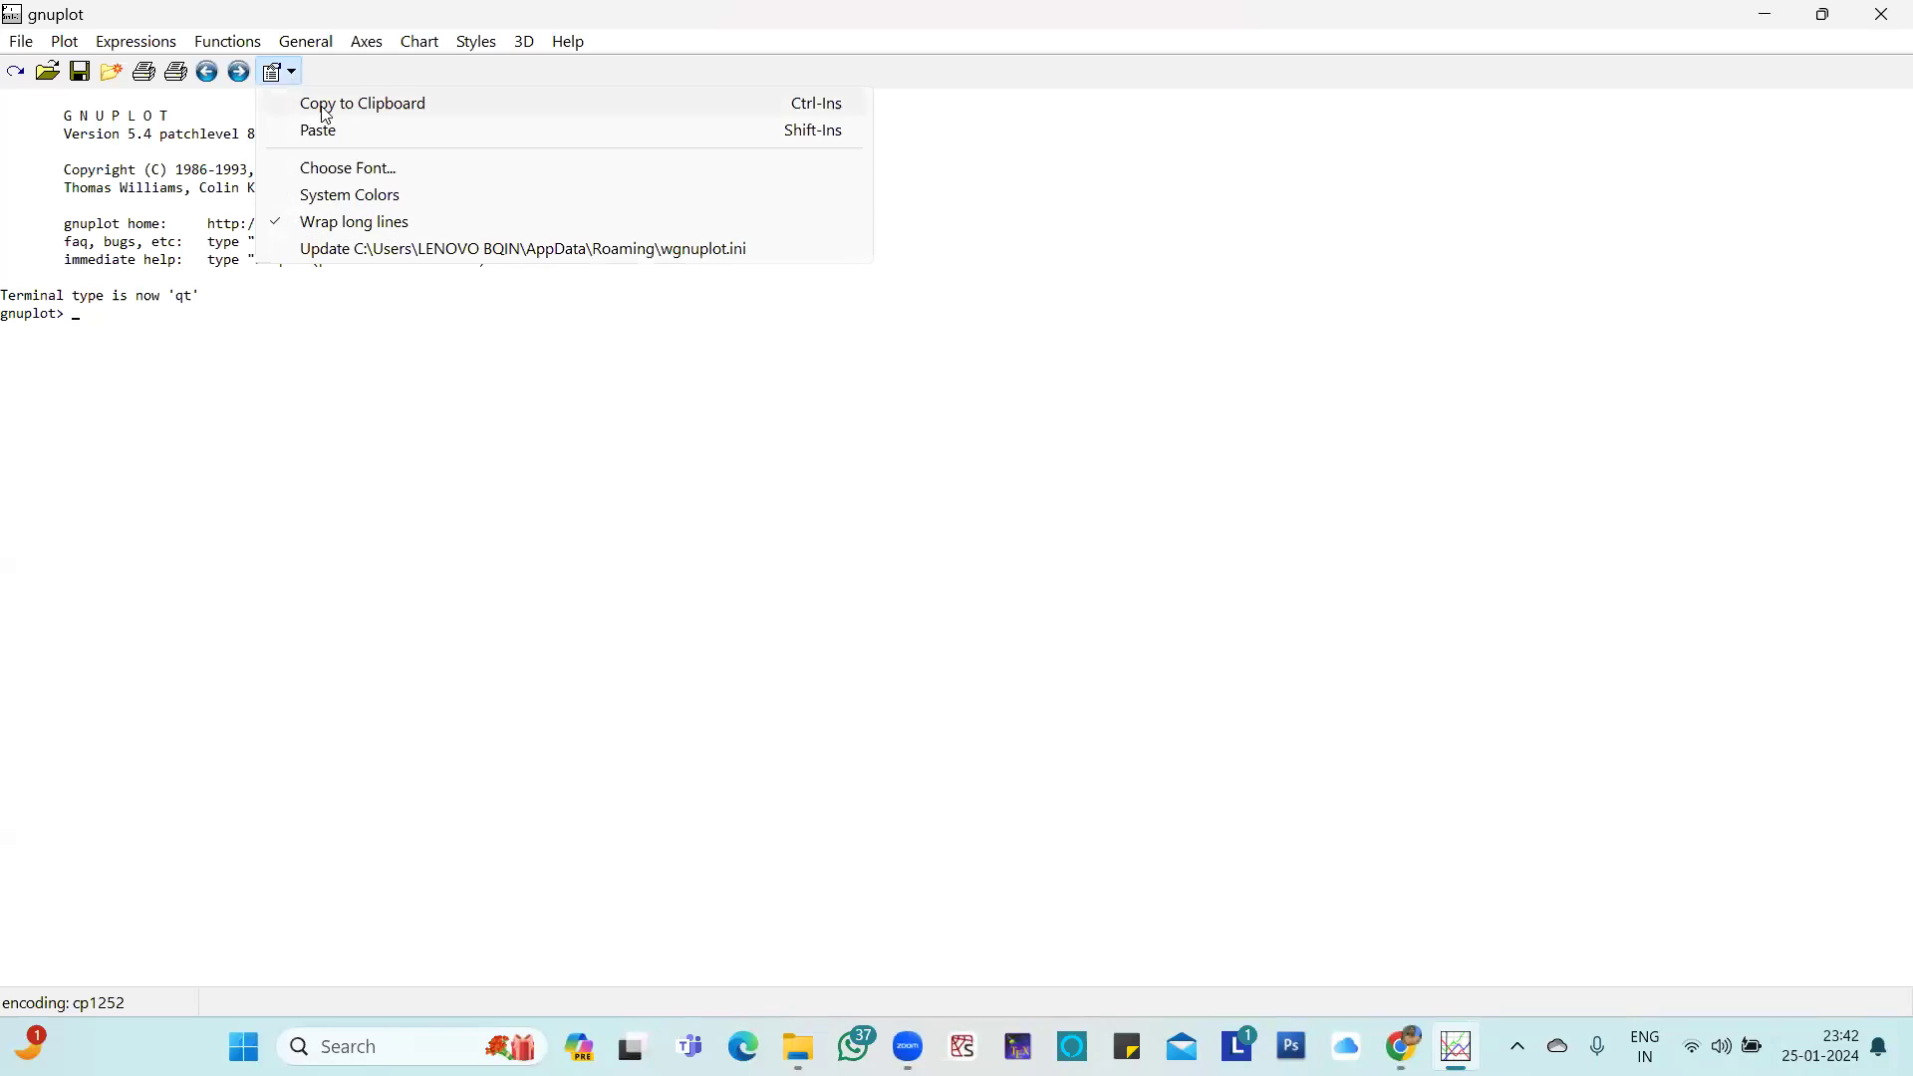
# Change the console font to 12-point Consolas
pyautogui.click(344, 169)
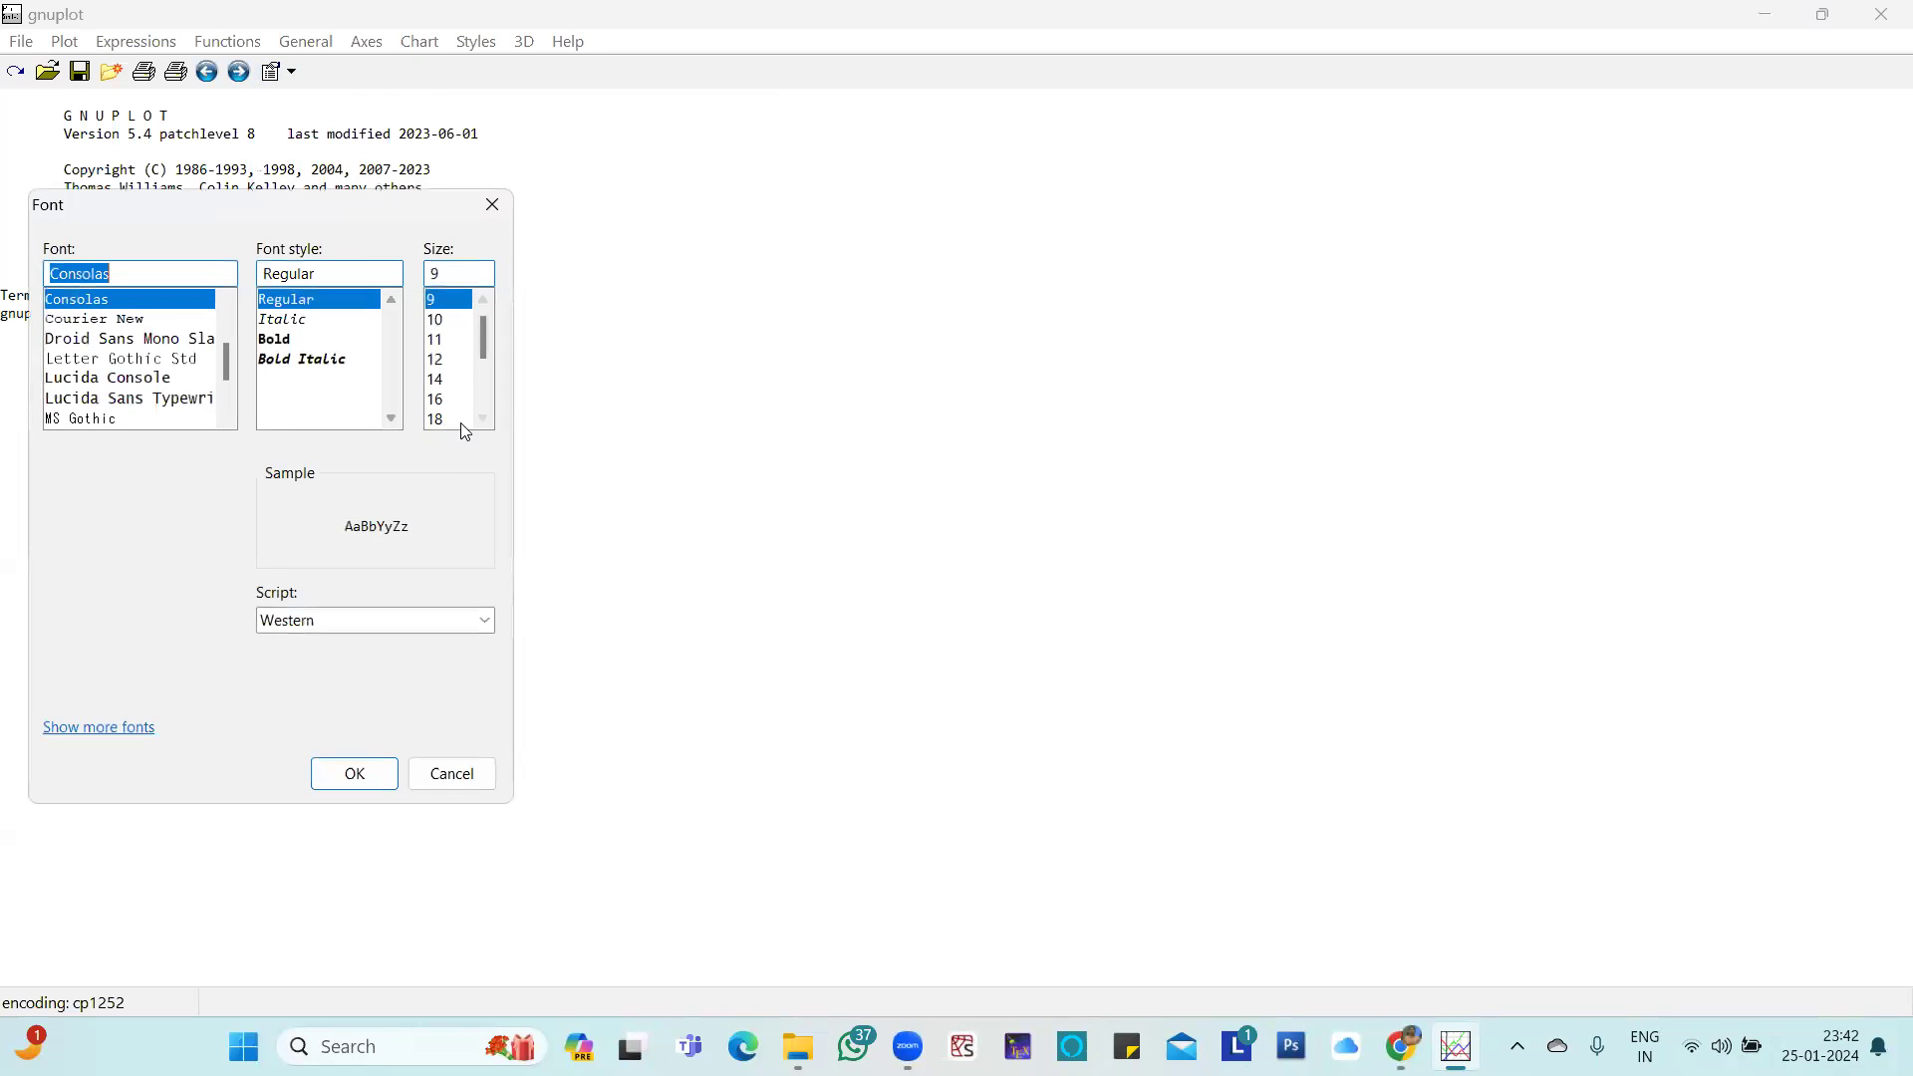
pyautogui.click(436, 360)
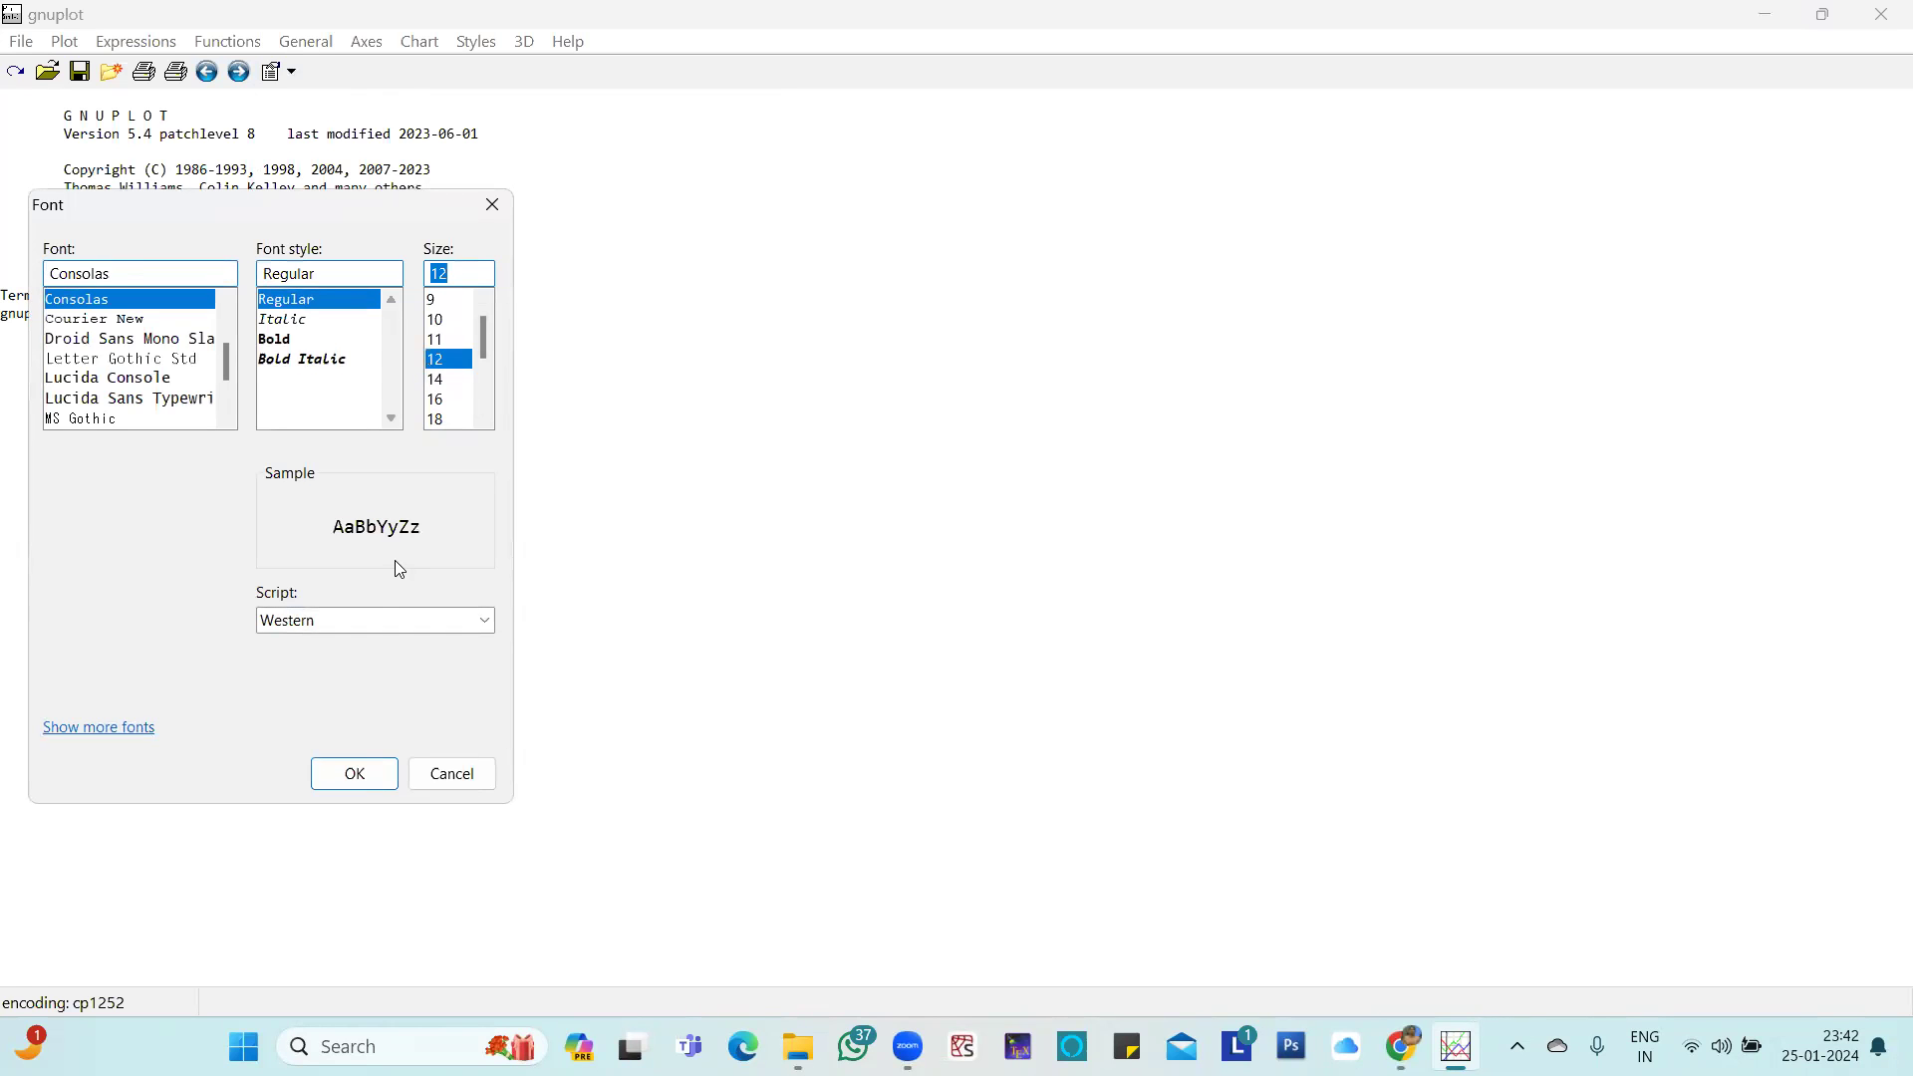
pyautogui.click(357, 775)
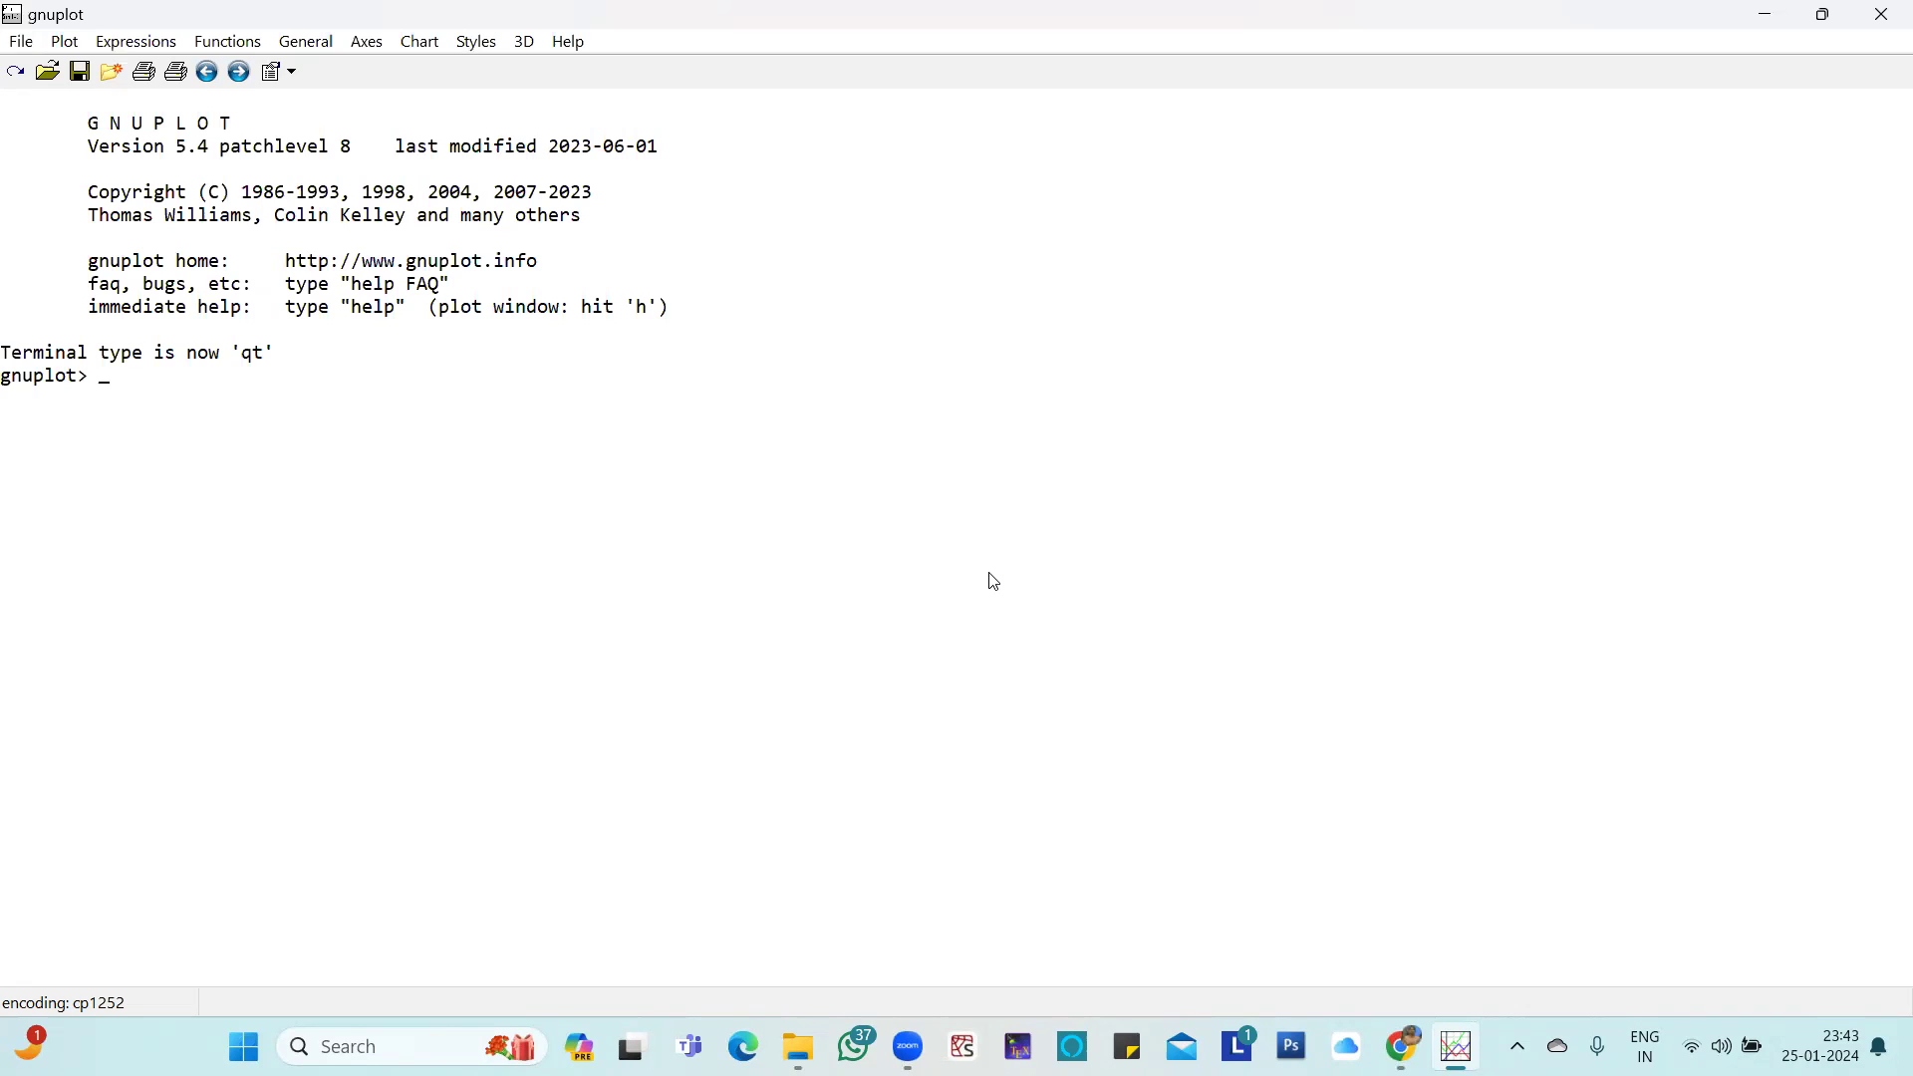
# Run 'pl sin(x) w p pt 3' to plot sin(x) with type-3 points, then close the plot
pyautogui.write('pl sin(x) wp')
pyautogui.press('BackSpace')
pyautogui.write('p pt 3')
pyautogui.press('Return')
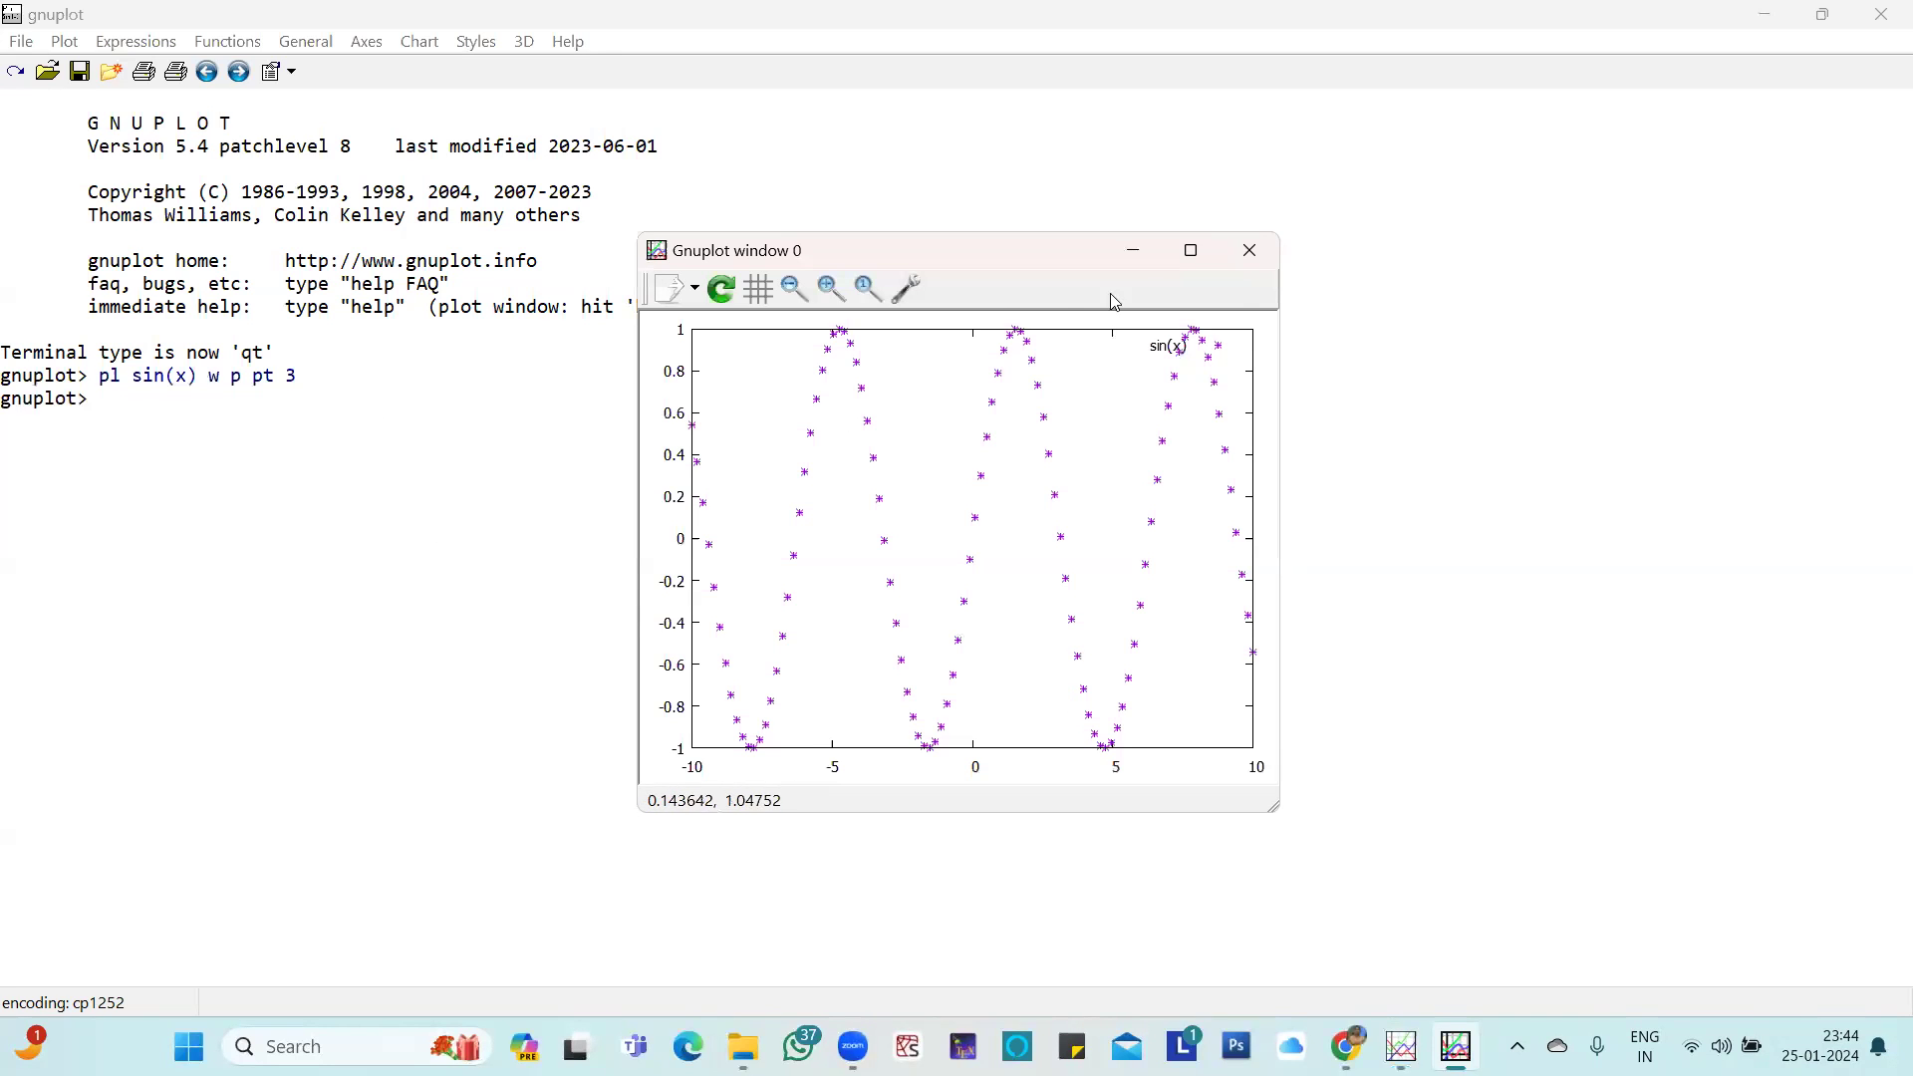
pyautogui.click(1250, 251)
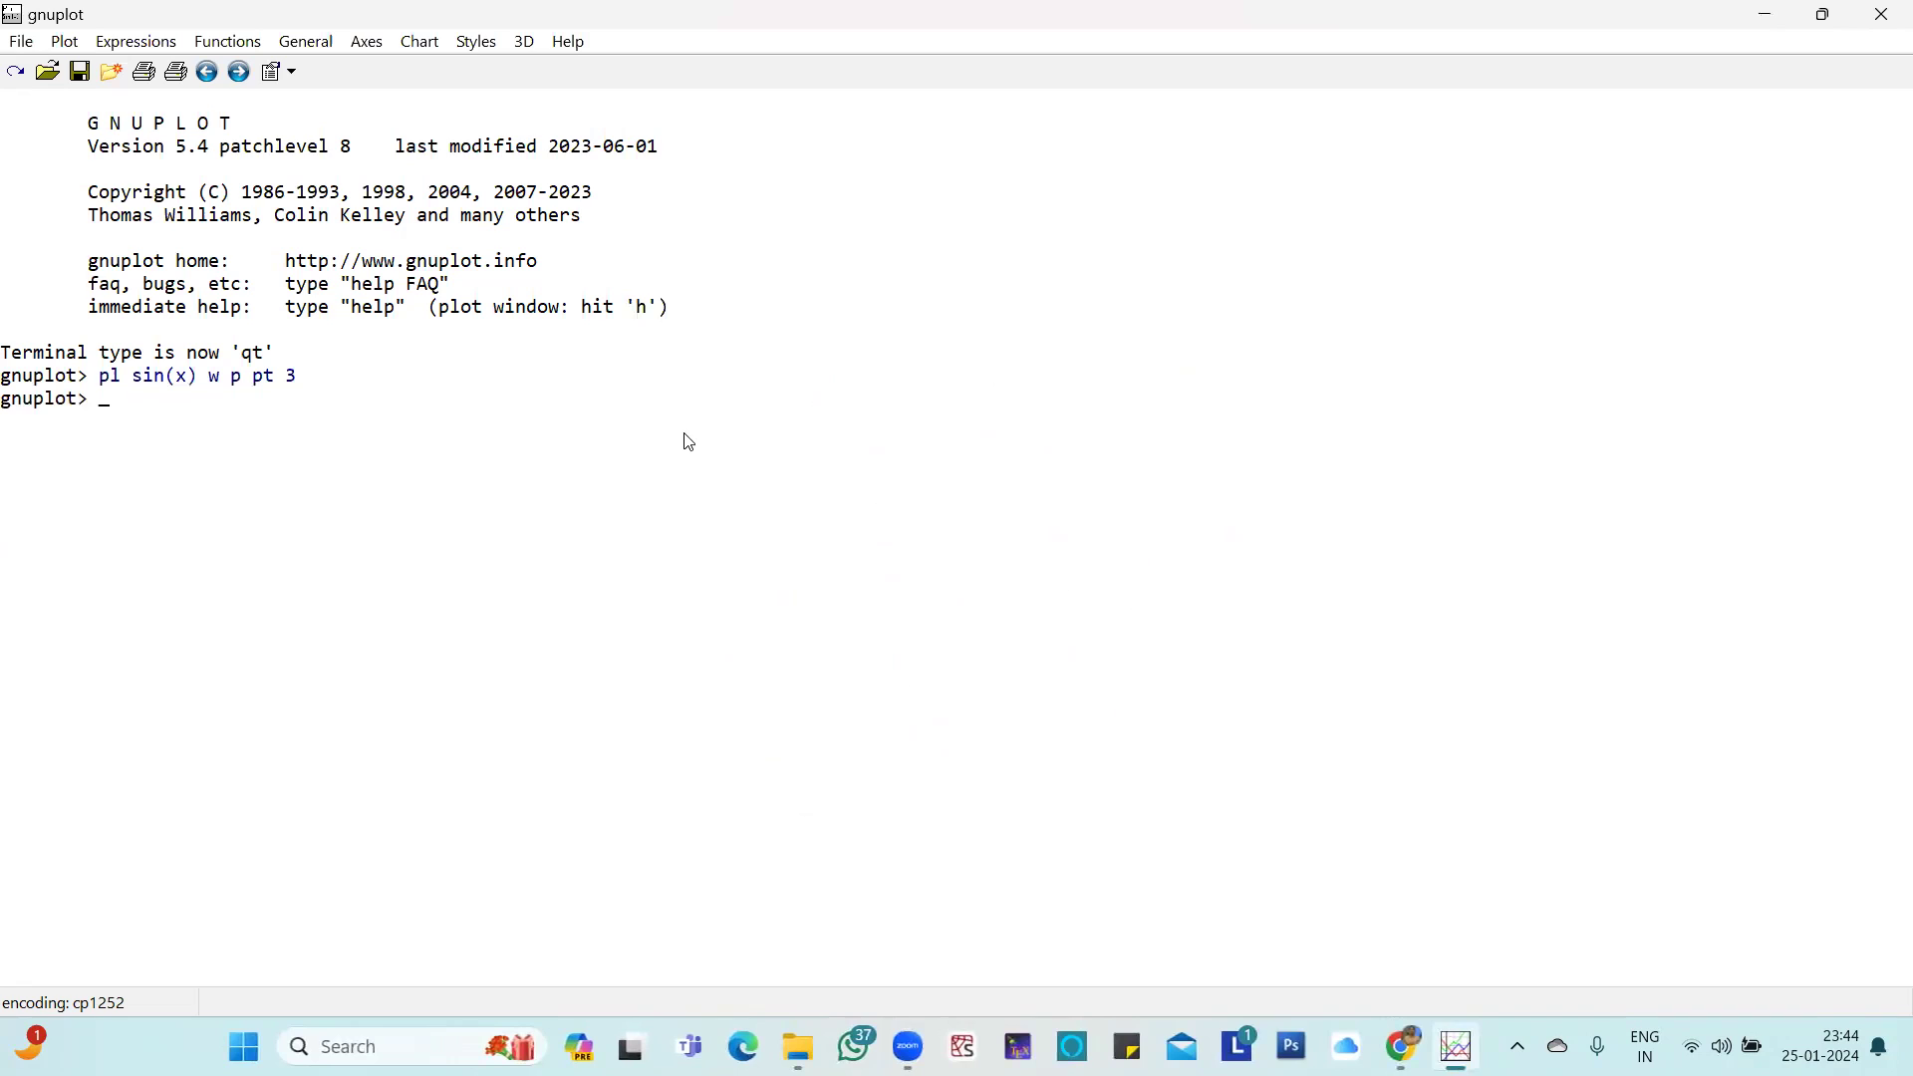
# Run 'pl cos(x) w l lc 4' for a colour-4 cos(x) line, then close the plot
pyautogui.write('pl cos(x) w l lc 4')
pyautogui.press('Return')
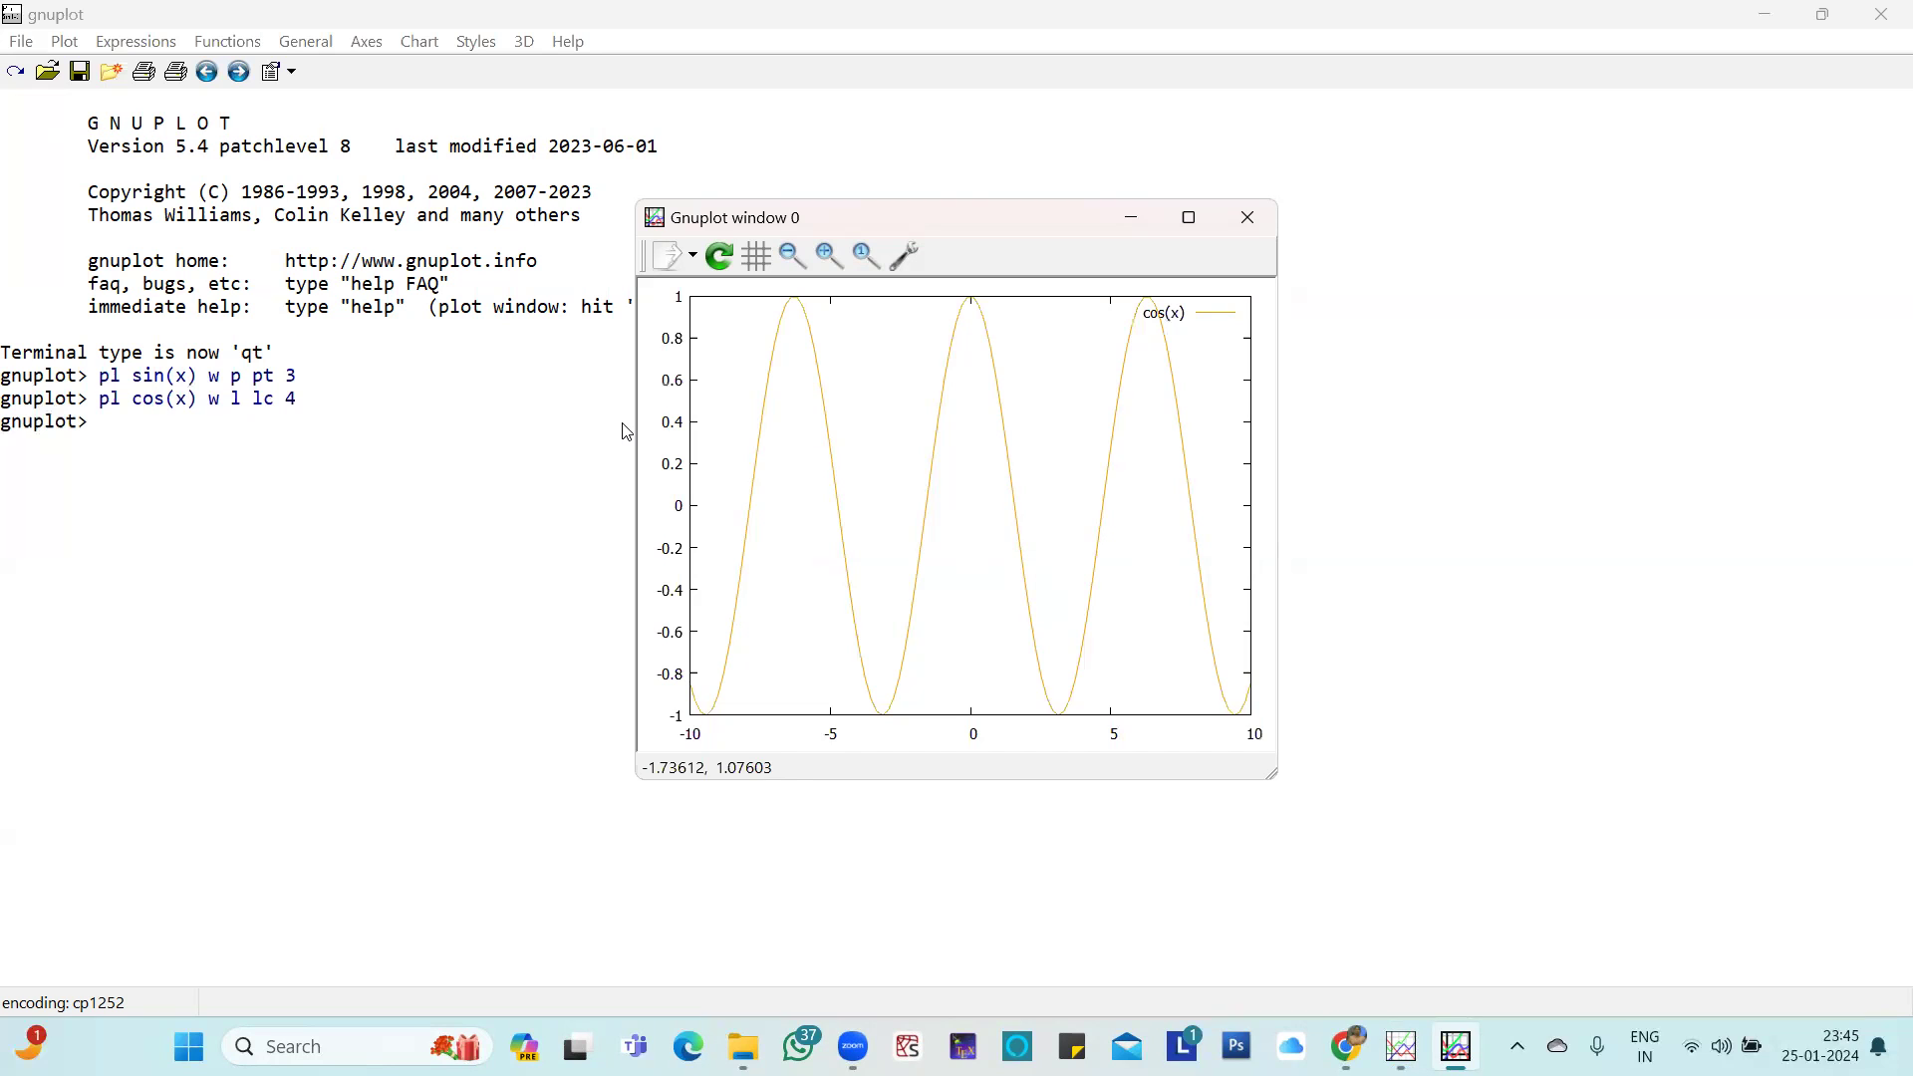
pyautogui.click(1247, 217)
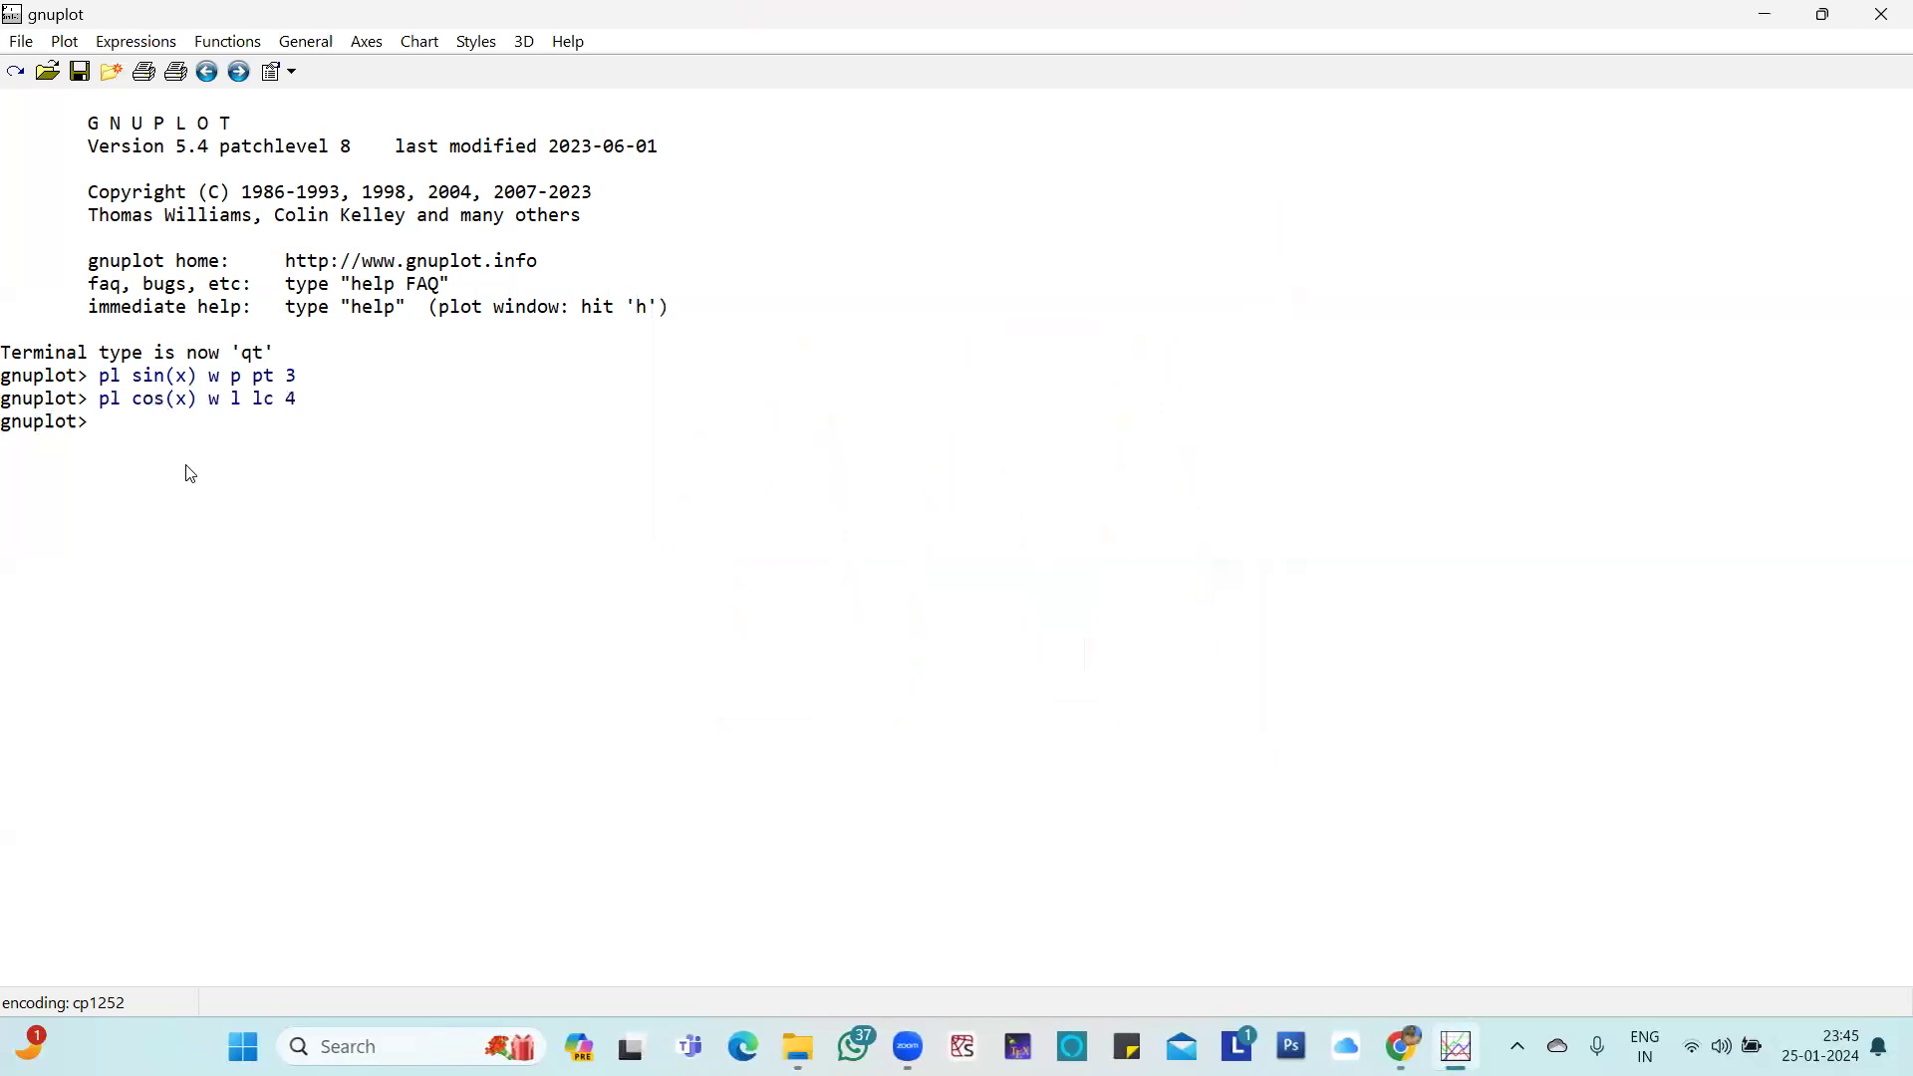
# Run 'pl [-100:100] [-5:5] cos(x) w l' and close the resulting plot window
pyautogui.write('l')
pyautogui.press('BackSpace')
pyautogui.write('pl [-100:100]')
pyautogui.write('[-5:5}')
pyautogui.press('BackSpace')
pyautogui.write('] co(')
pyautogui.press('BackSpace')
pyautogui.write('s(x')
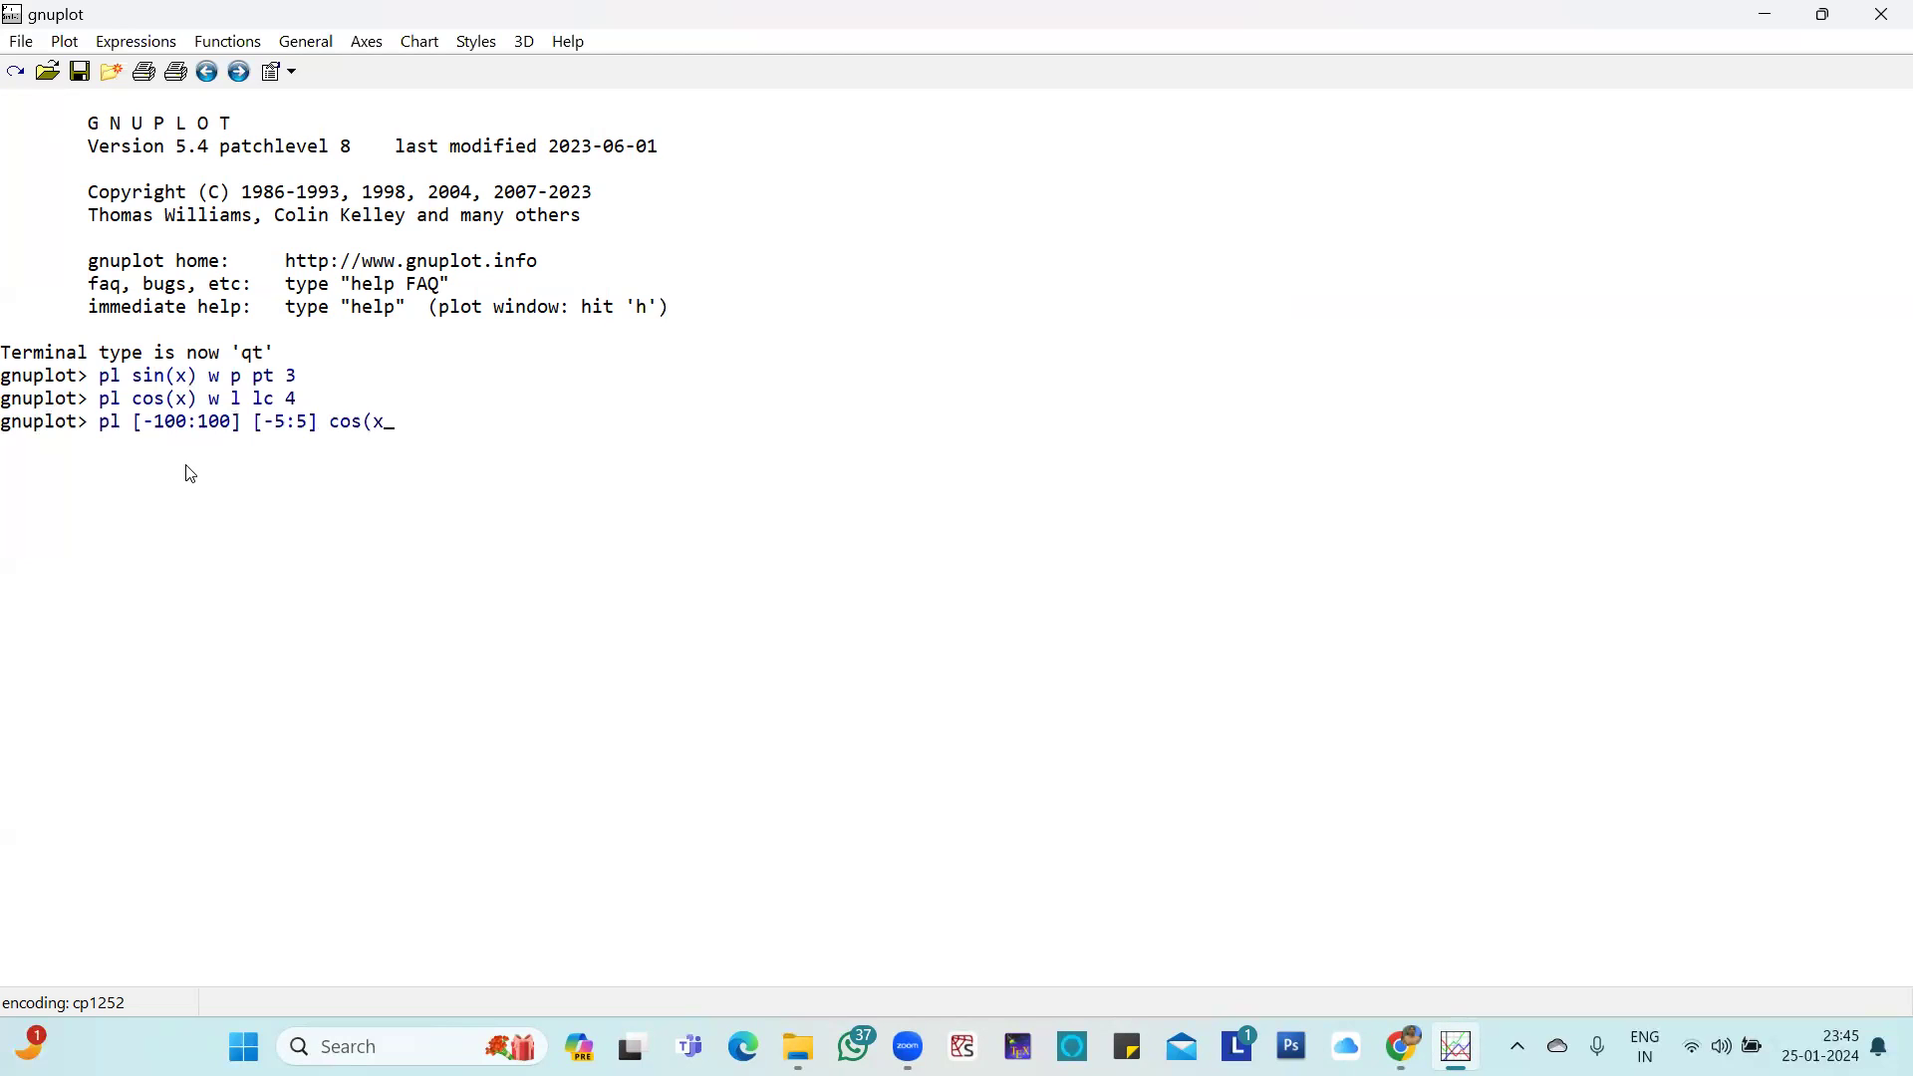
pyautogui.write(') w l')
pyautogui.press('Return')
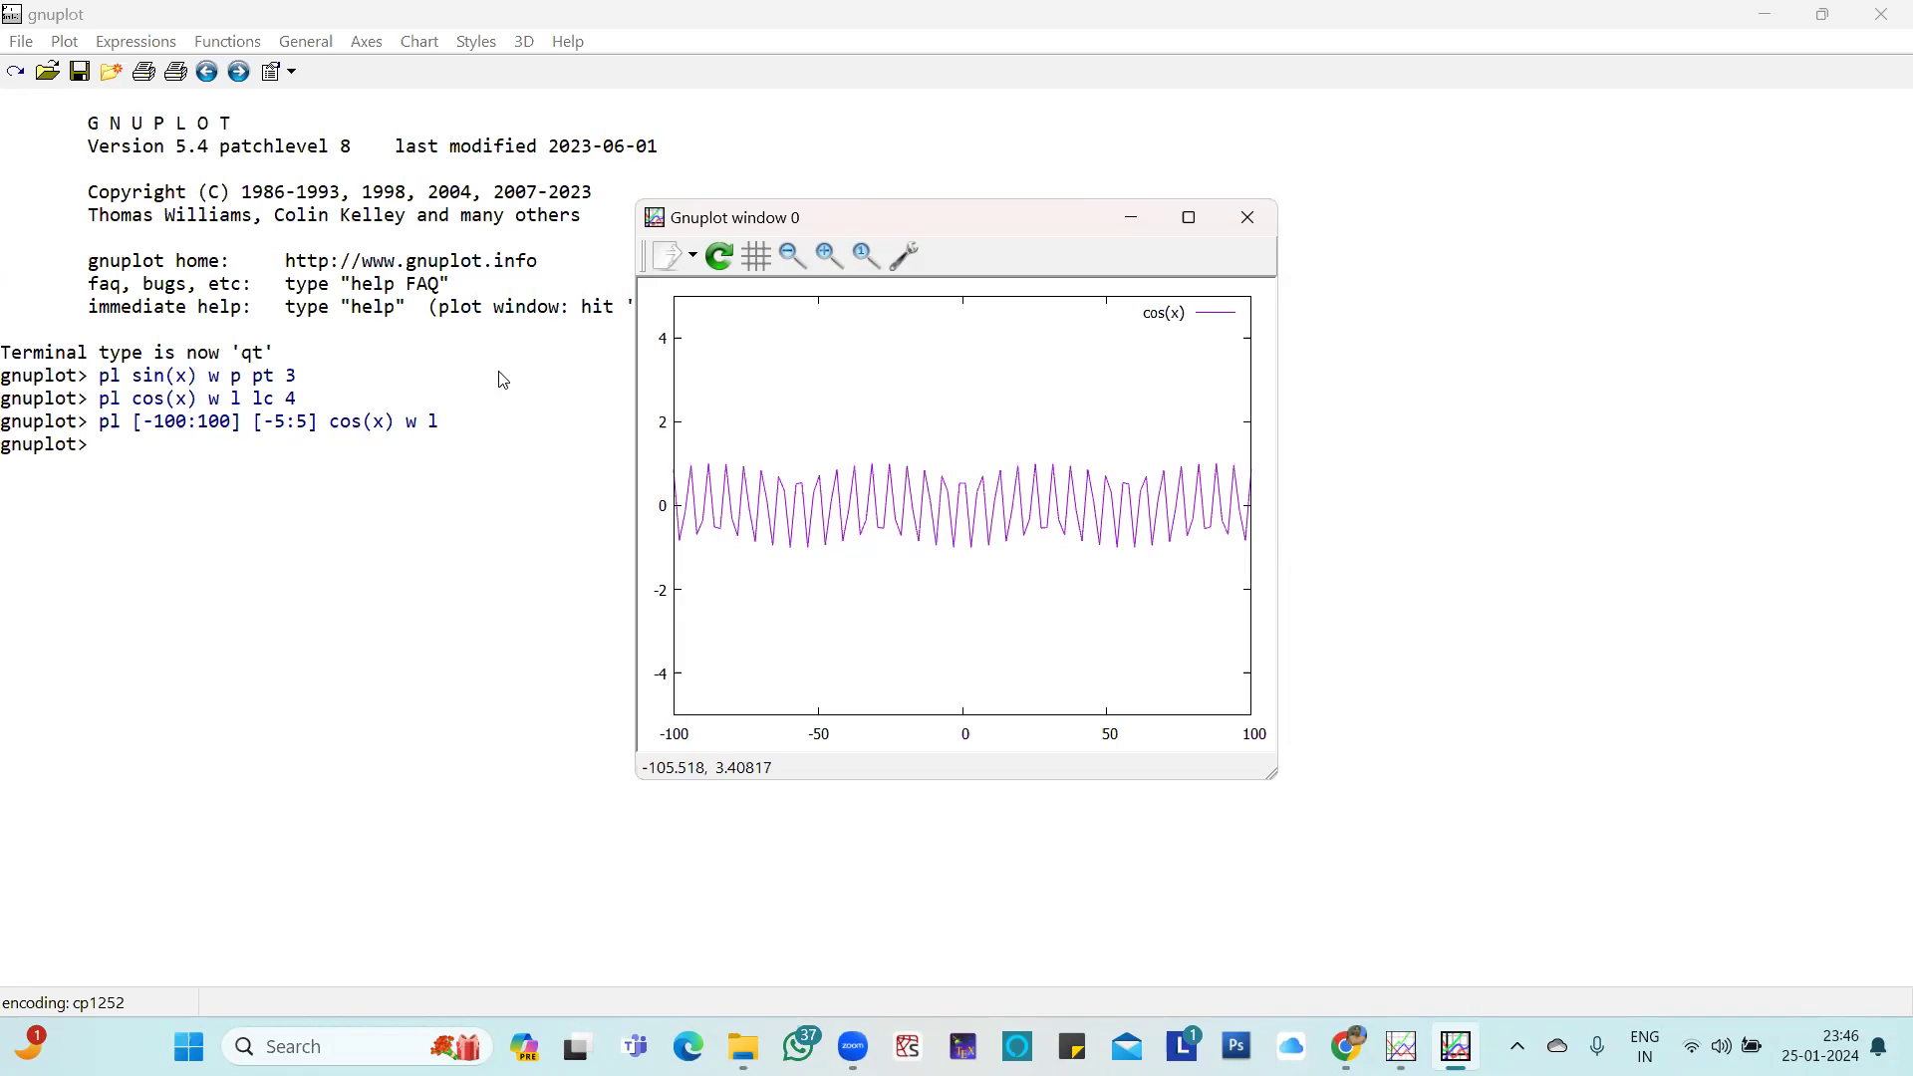
pyautogui.click(1266, 217)
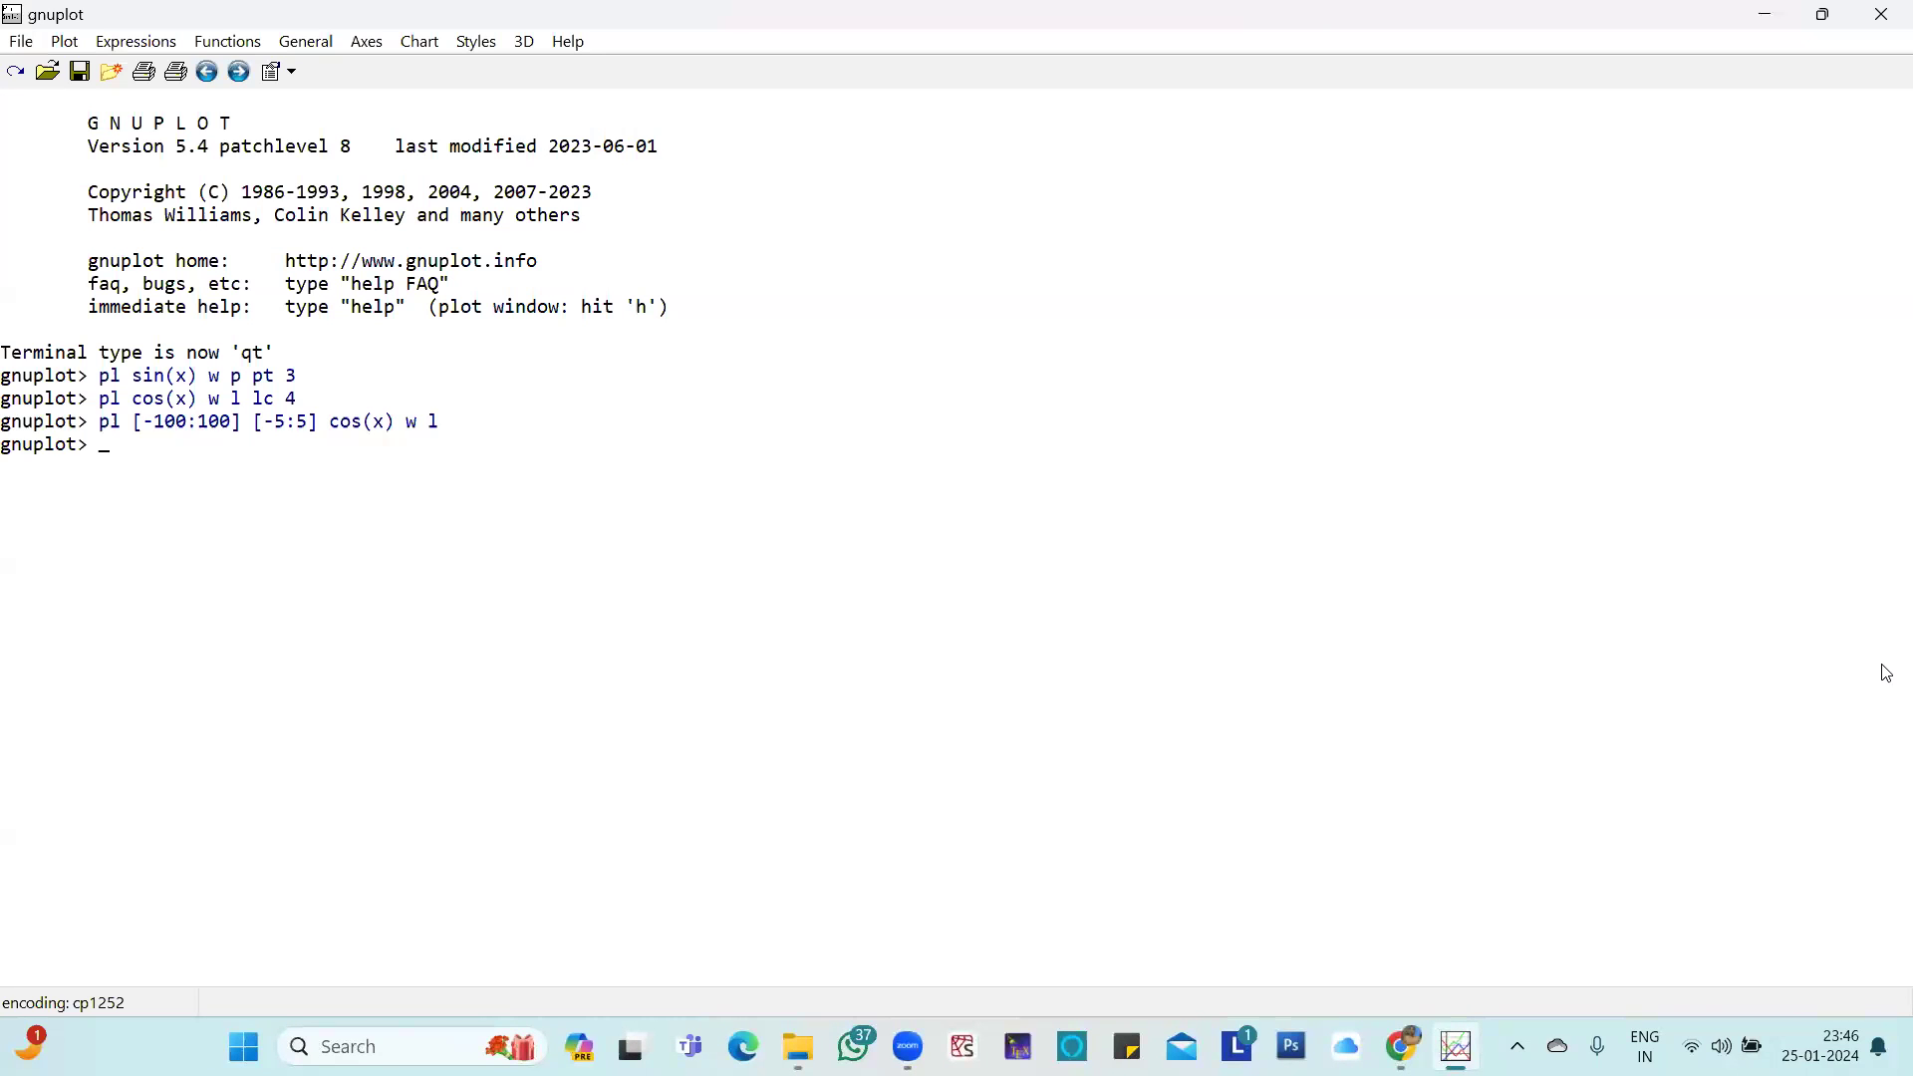
# Run 'plot 2*cos(3*x)' and close the resulting plot window
pyautogui.write('lot 2*cos(3*x)')
pyautogui.press('Return')
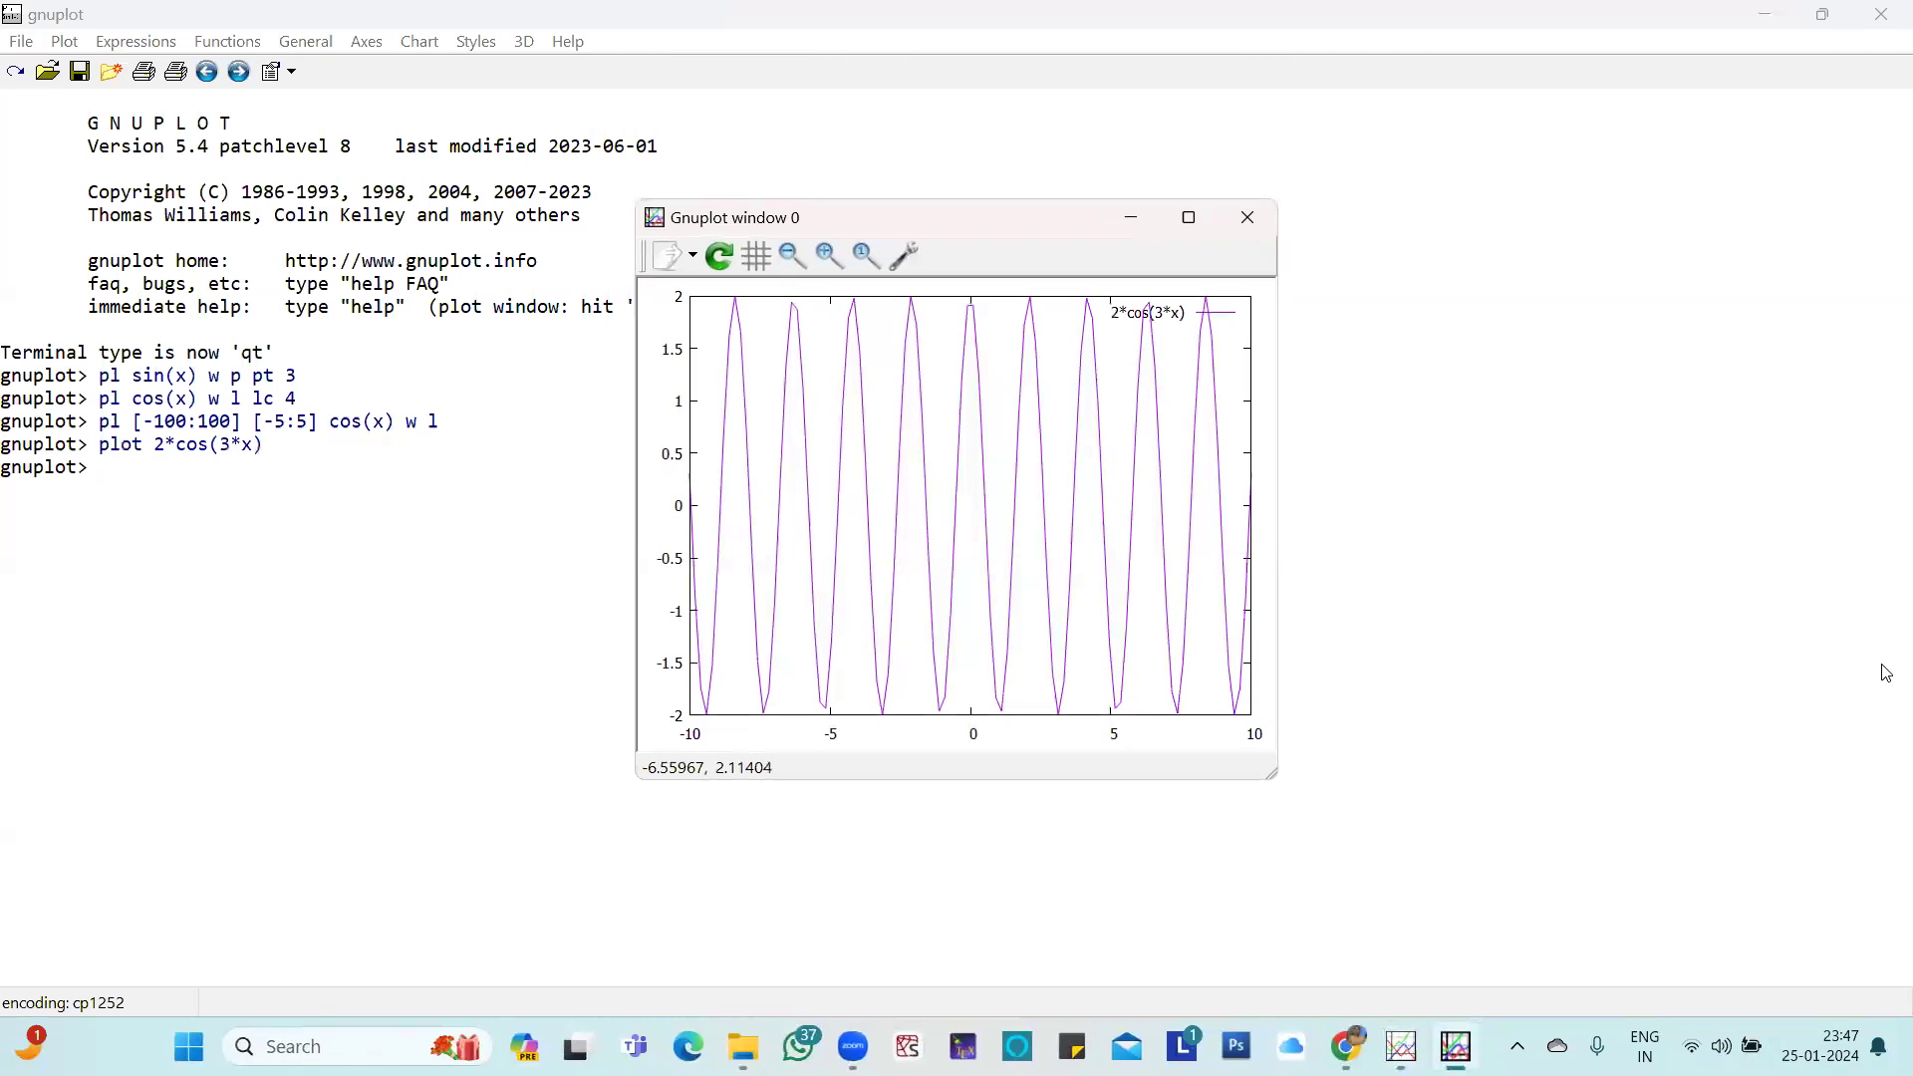
pyautogui.click(1247, 217)
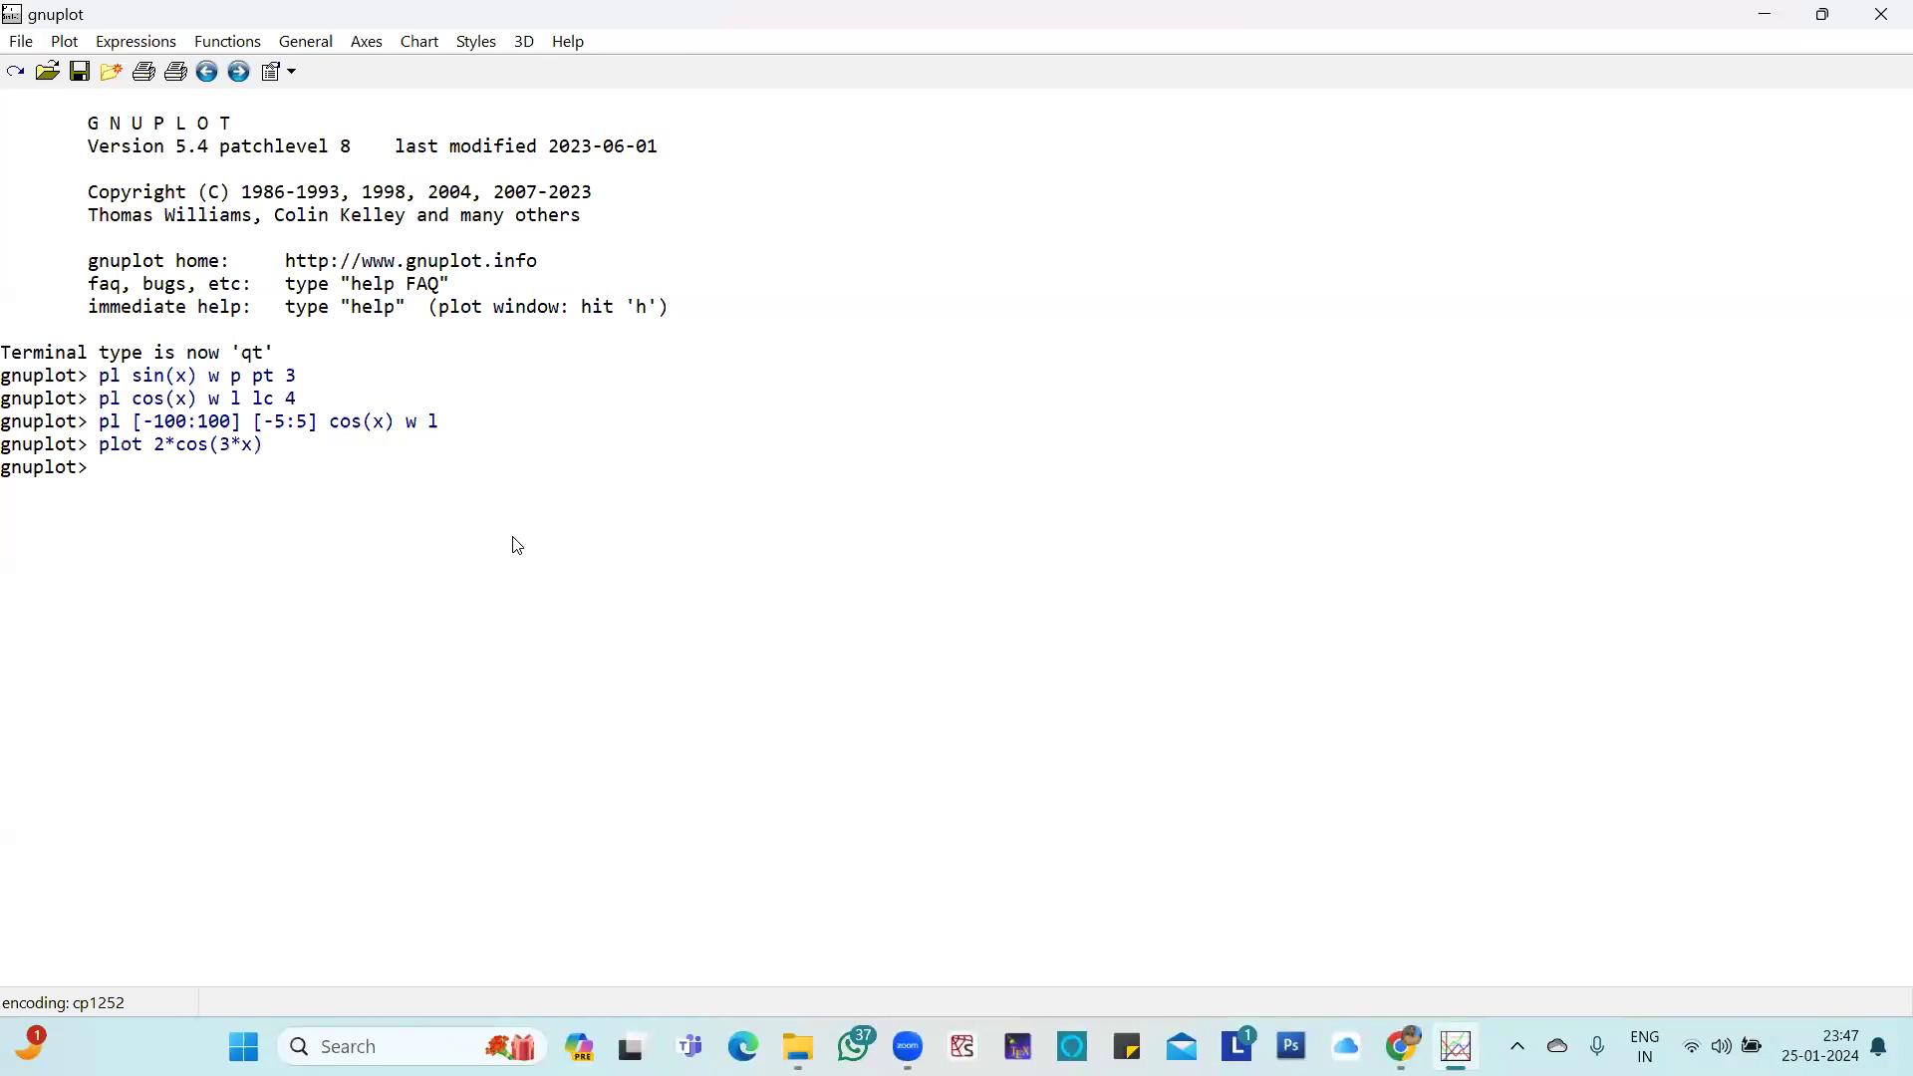
# Set xrange to [-100:100] and replot 2*cos(3*x) with it
pyautogui.write('e')
pyautogui.write('et')
pyautogui.write(' xrange')
pyautogui.write('[-100')
pyautogui.write(':100')
pyautogui.write(']')
pyautogui.press('Return')
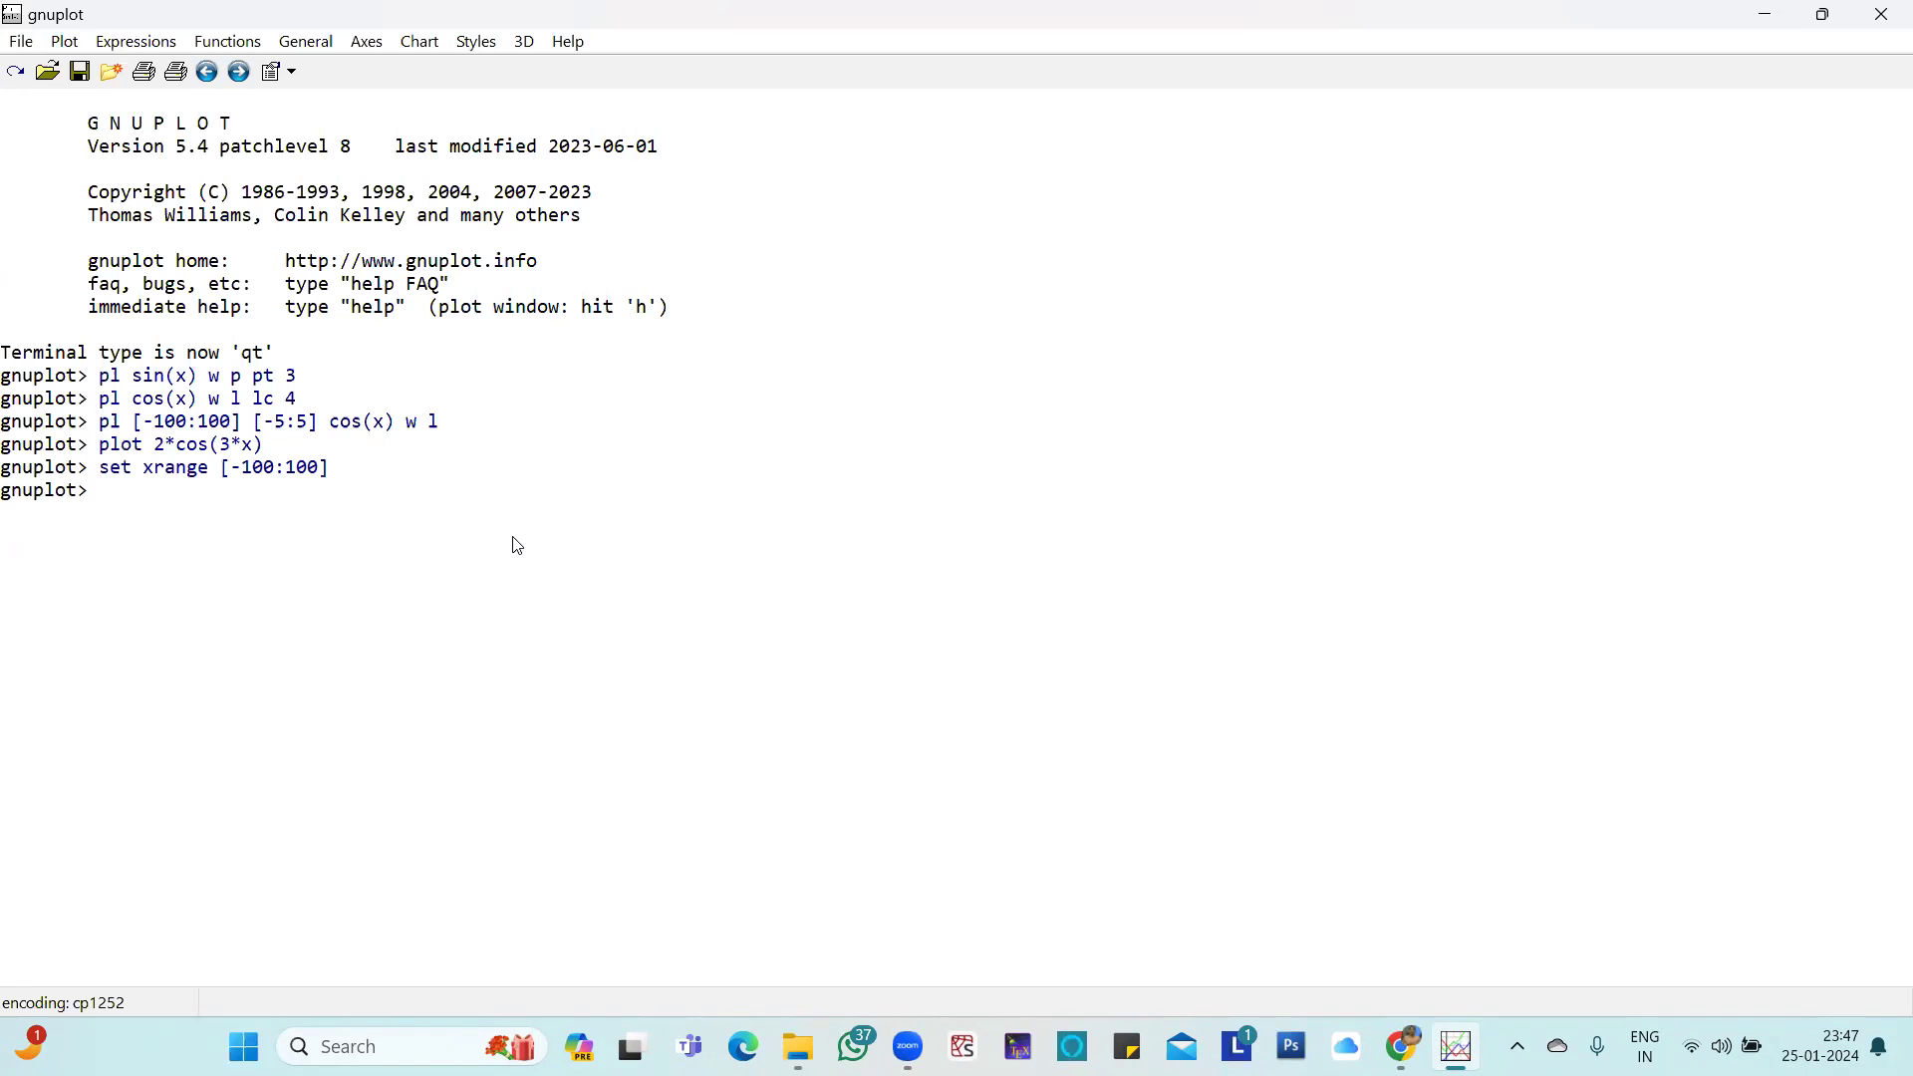
pyautogui.write('replot')
pyautogui.press('Return')
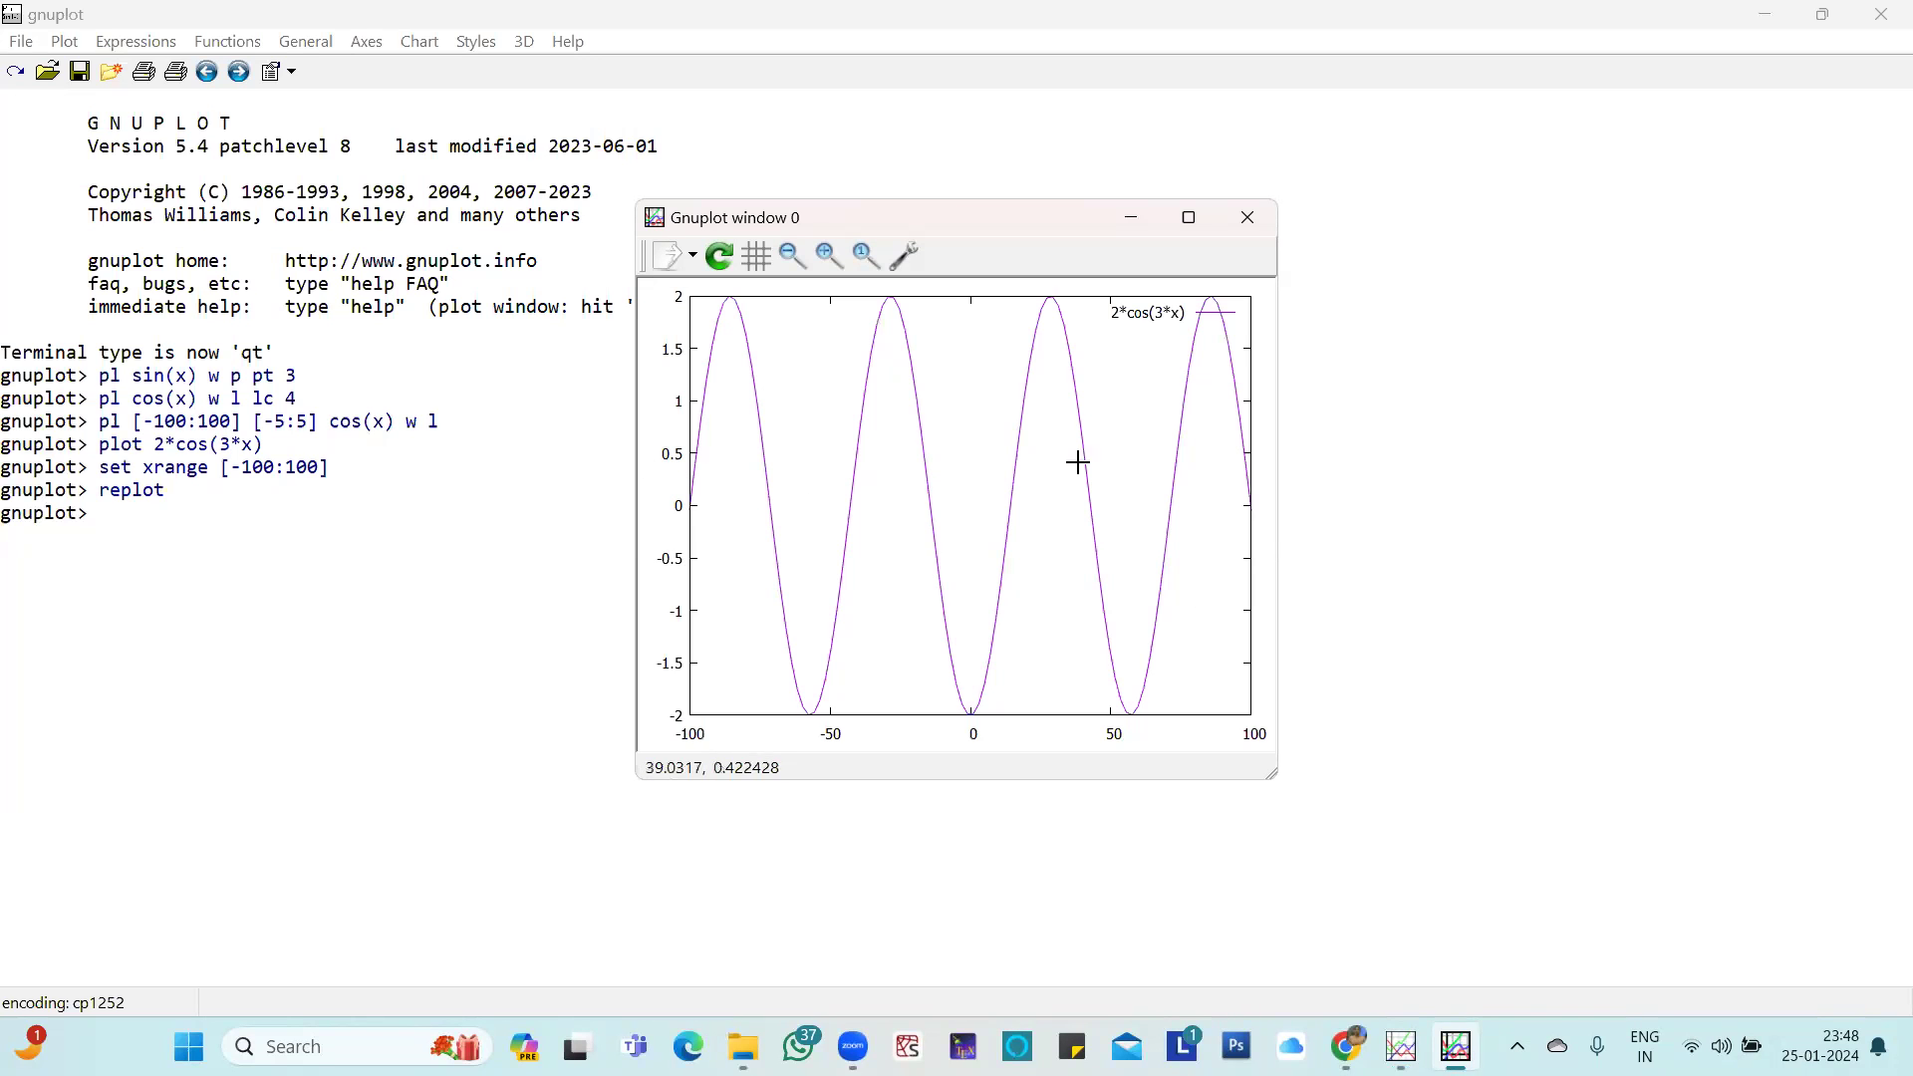
# Close the replotted graph window and return focus to the console
pyautogui.click(132, 523)
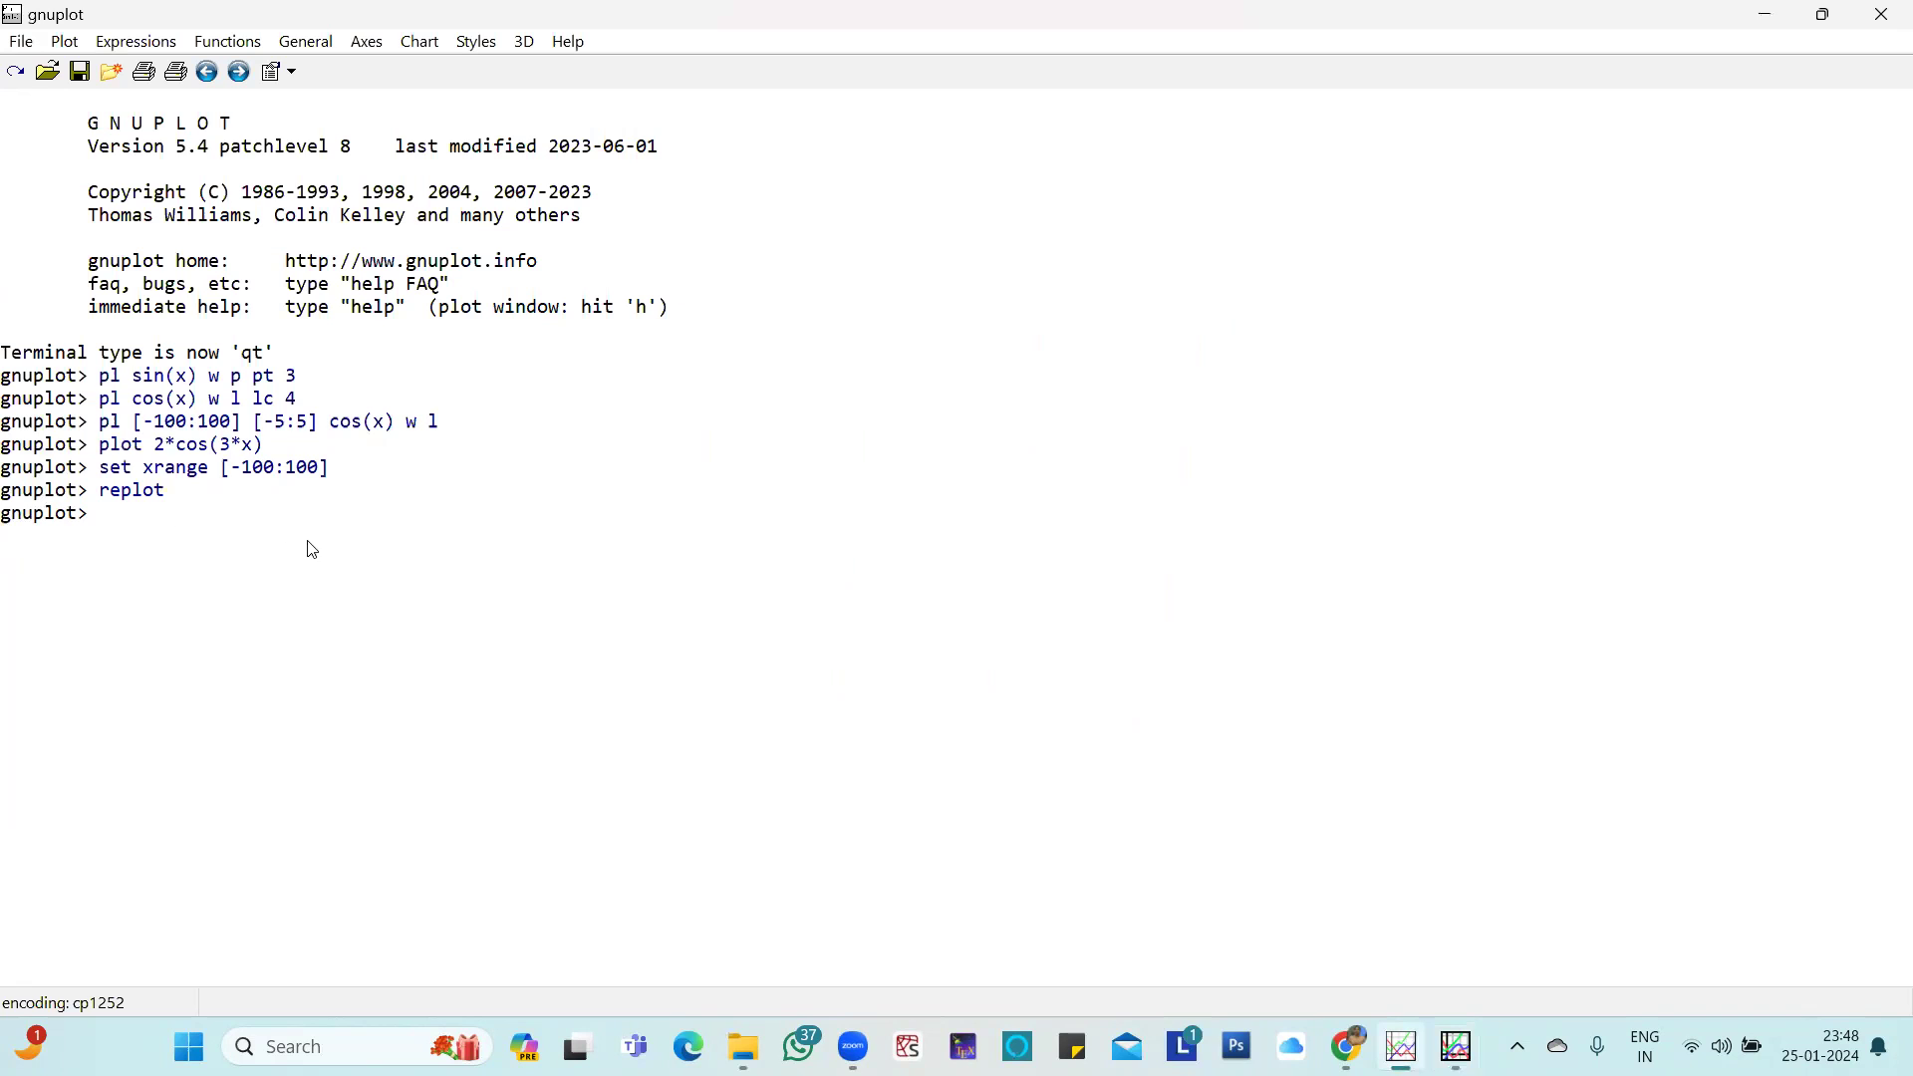
pyautogui.click(1457, 1046)
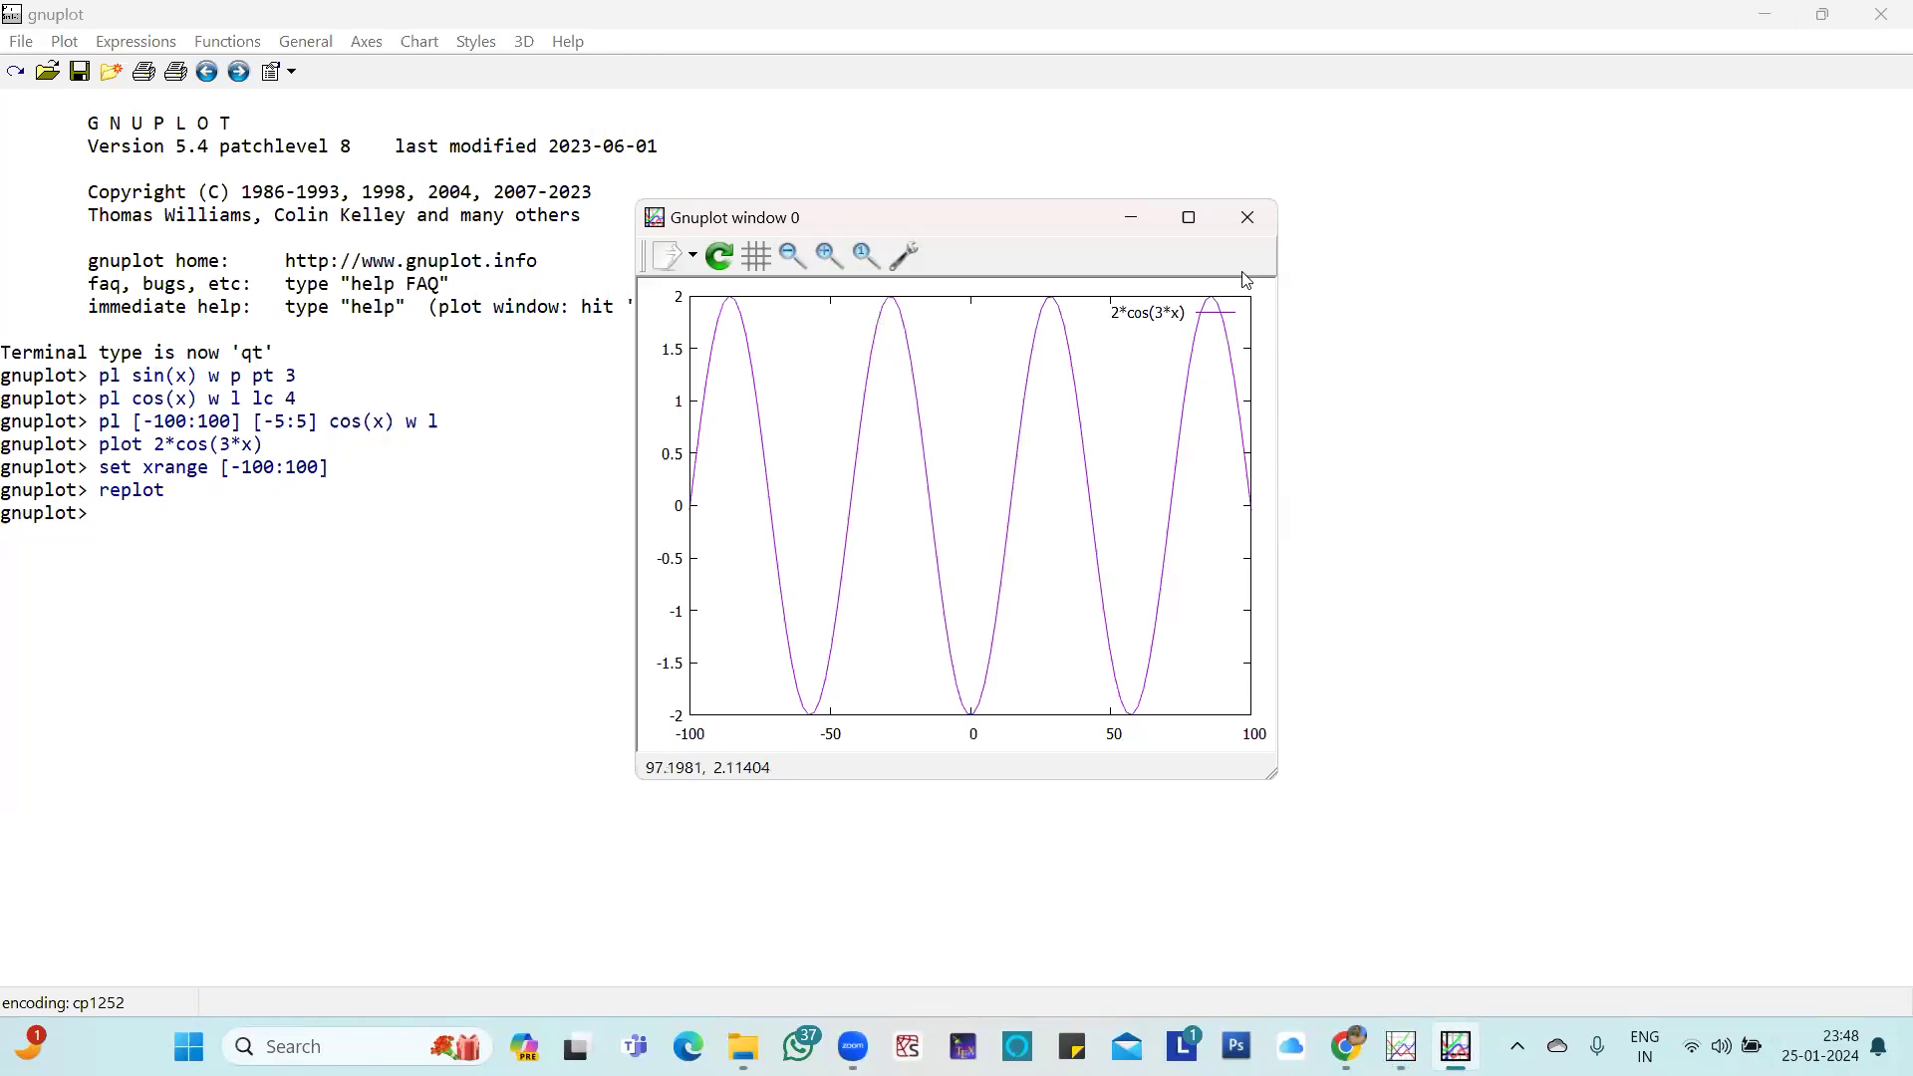
pyautogui.click(1247, 217)
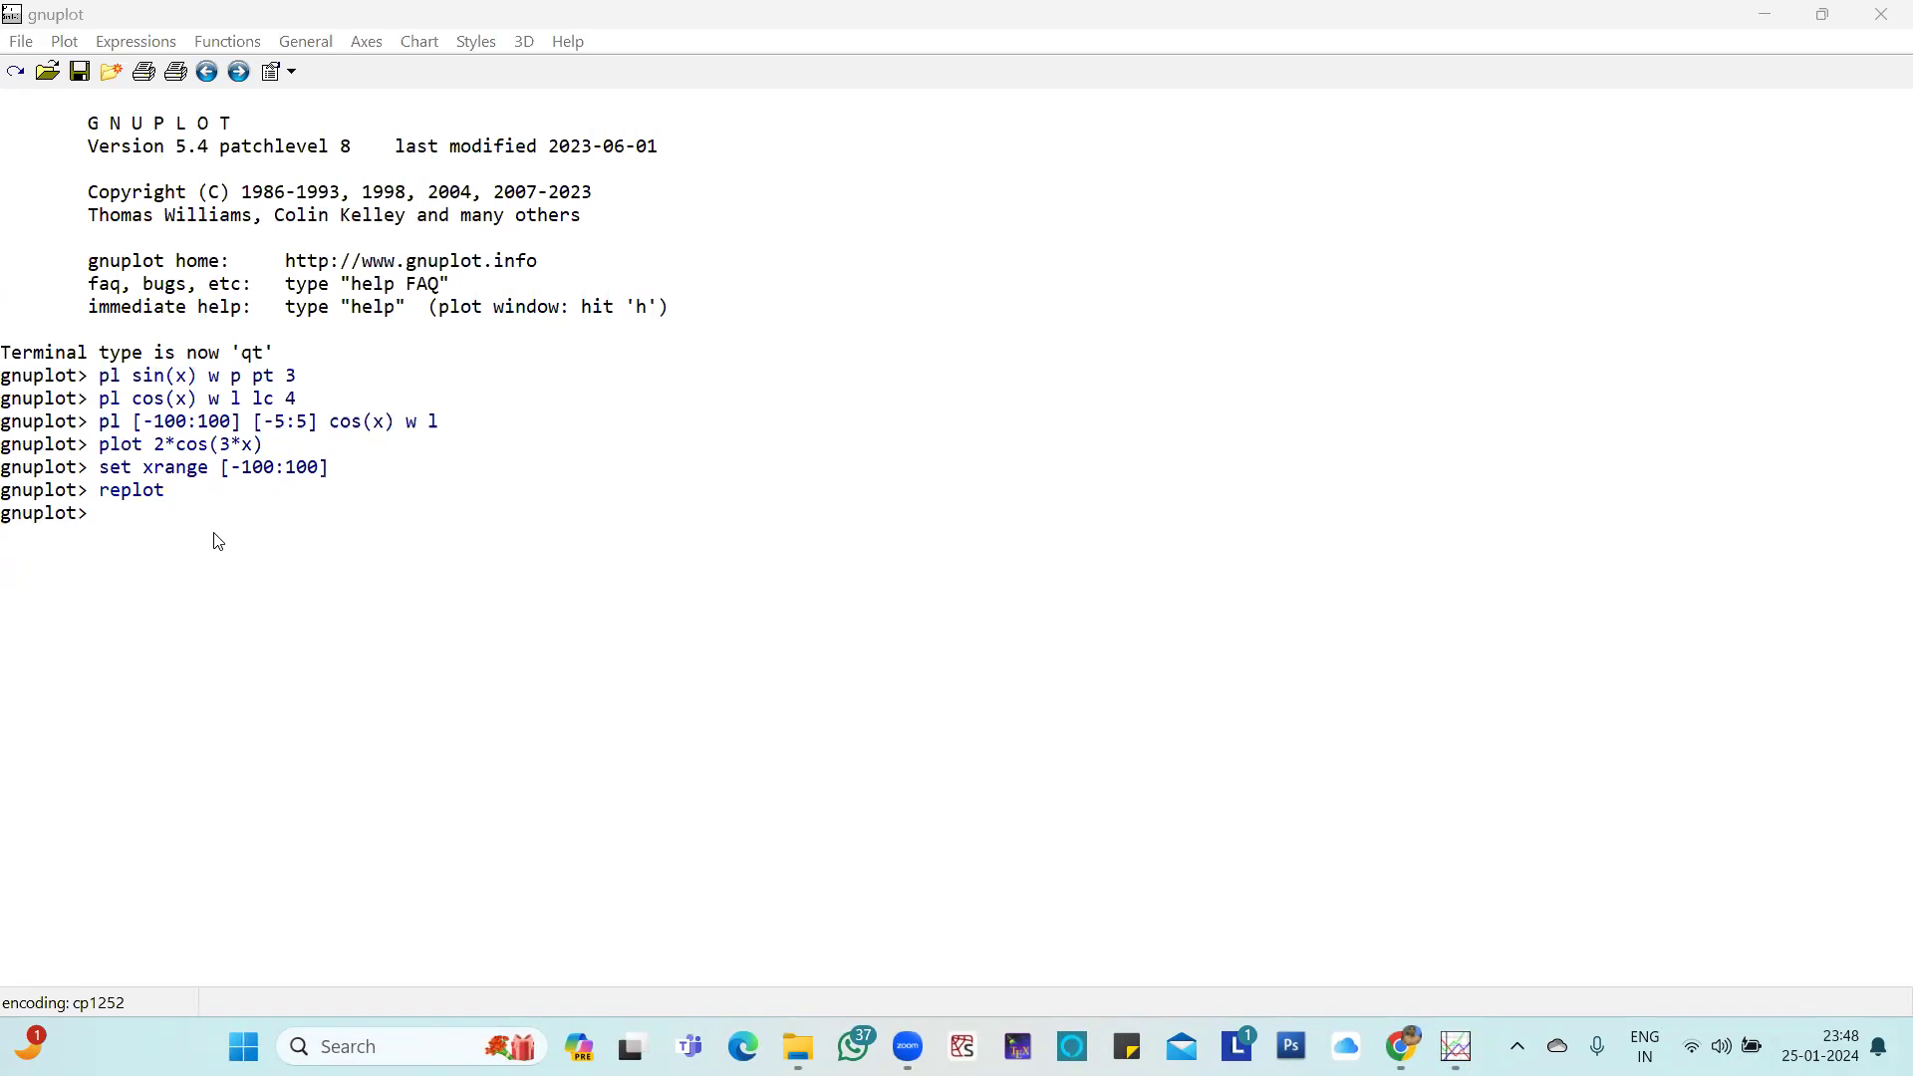
pyautogui.click(170, 520)
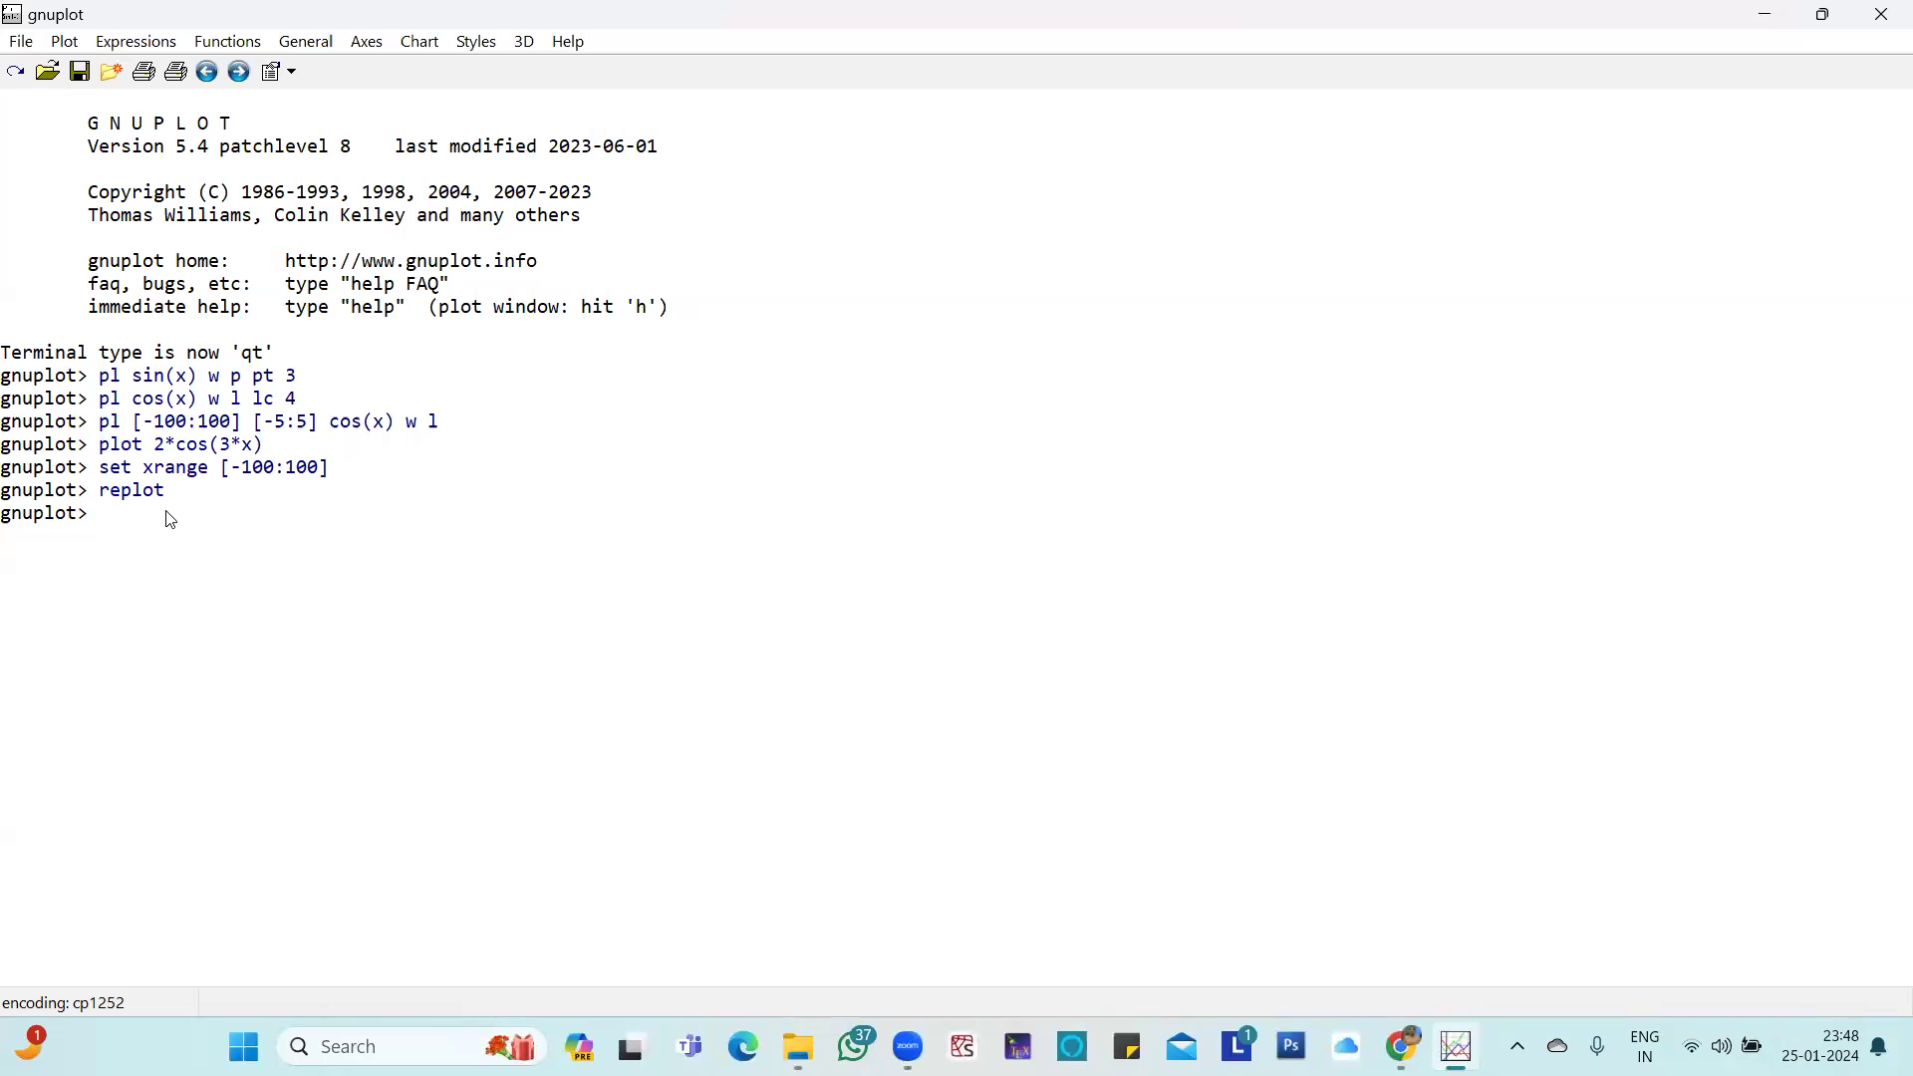
# Run 'set yrange [-5:5]' and replot the 2*cos(3*x) curve
pyautogui.write('set yrange [-5:5]')
pyautogui.press('Return')
pyautogui.write('replot')
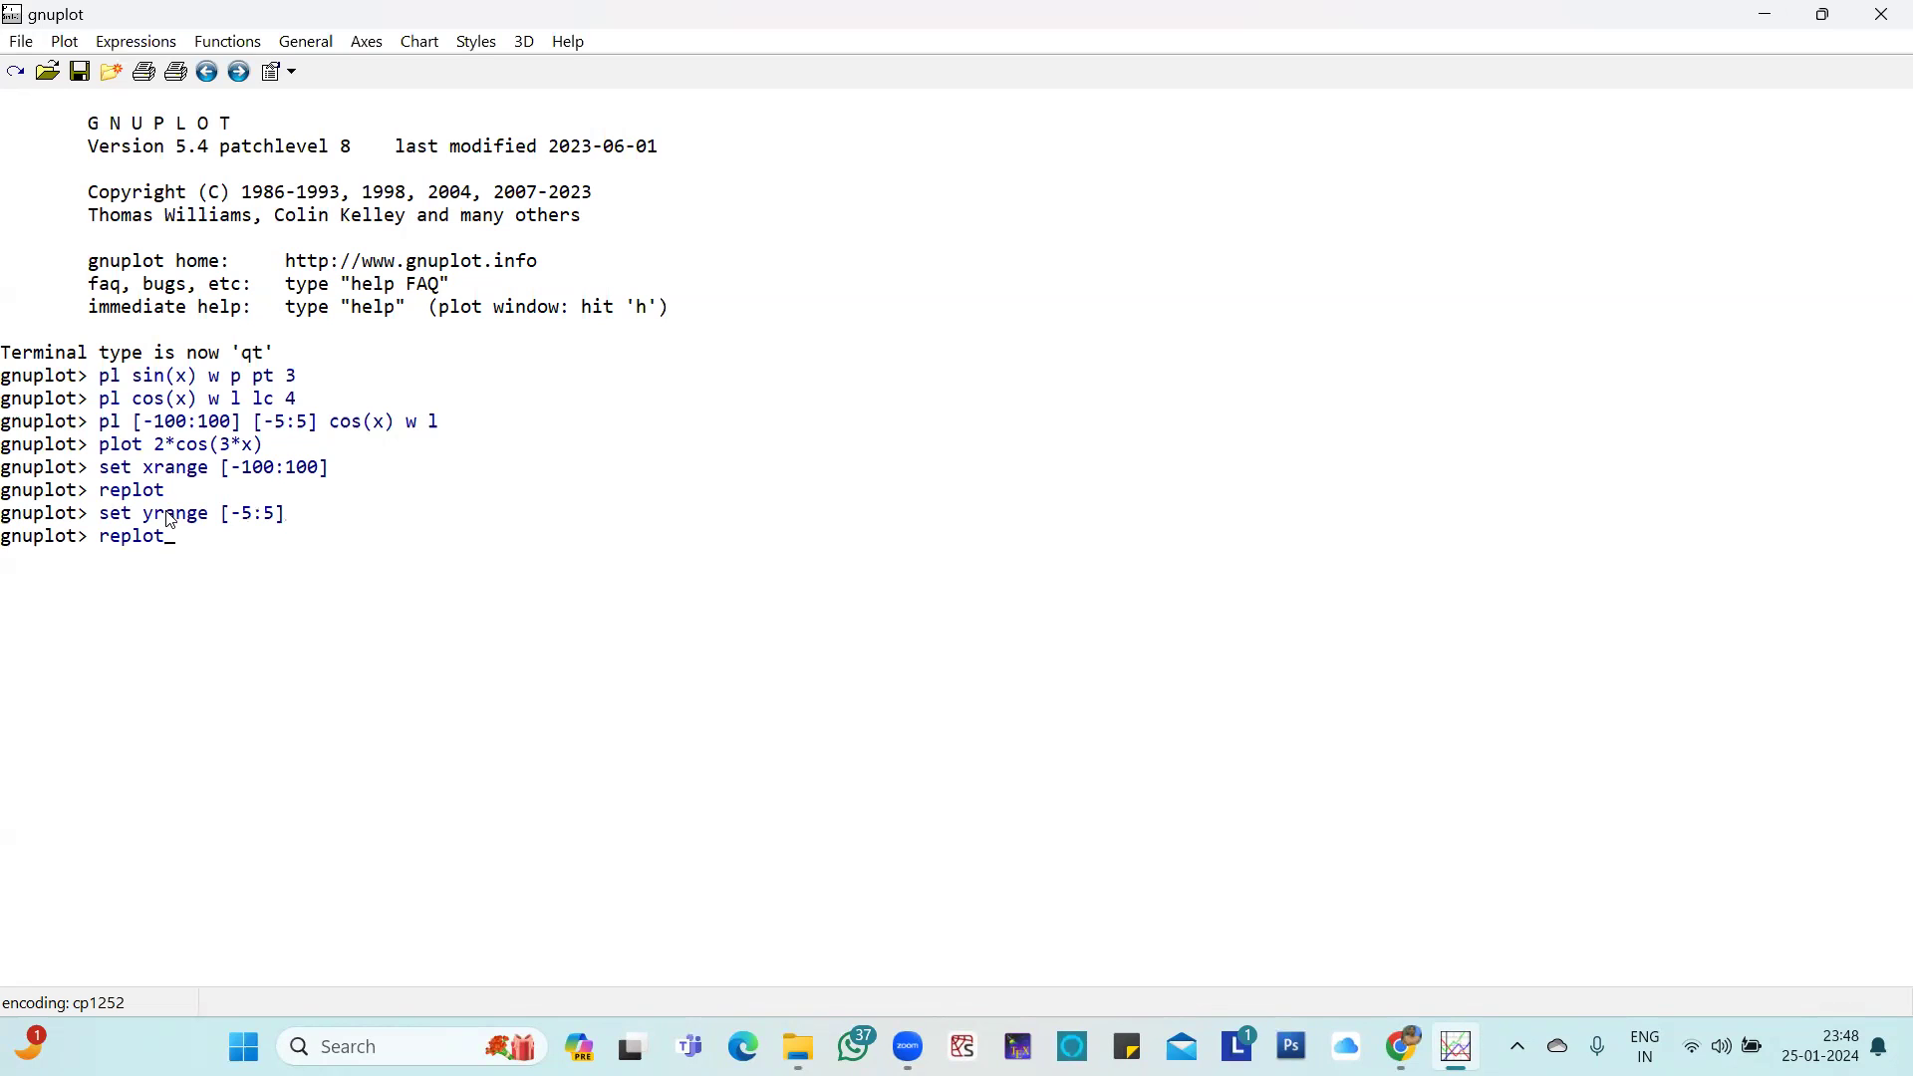
pyautogui.press('Return')
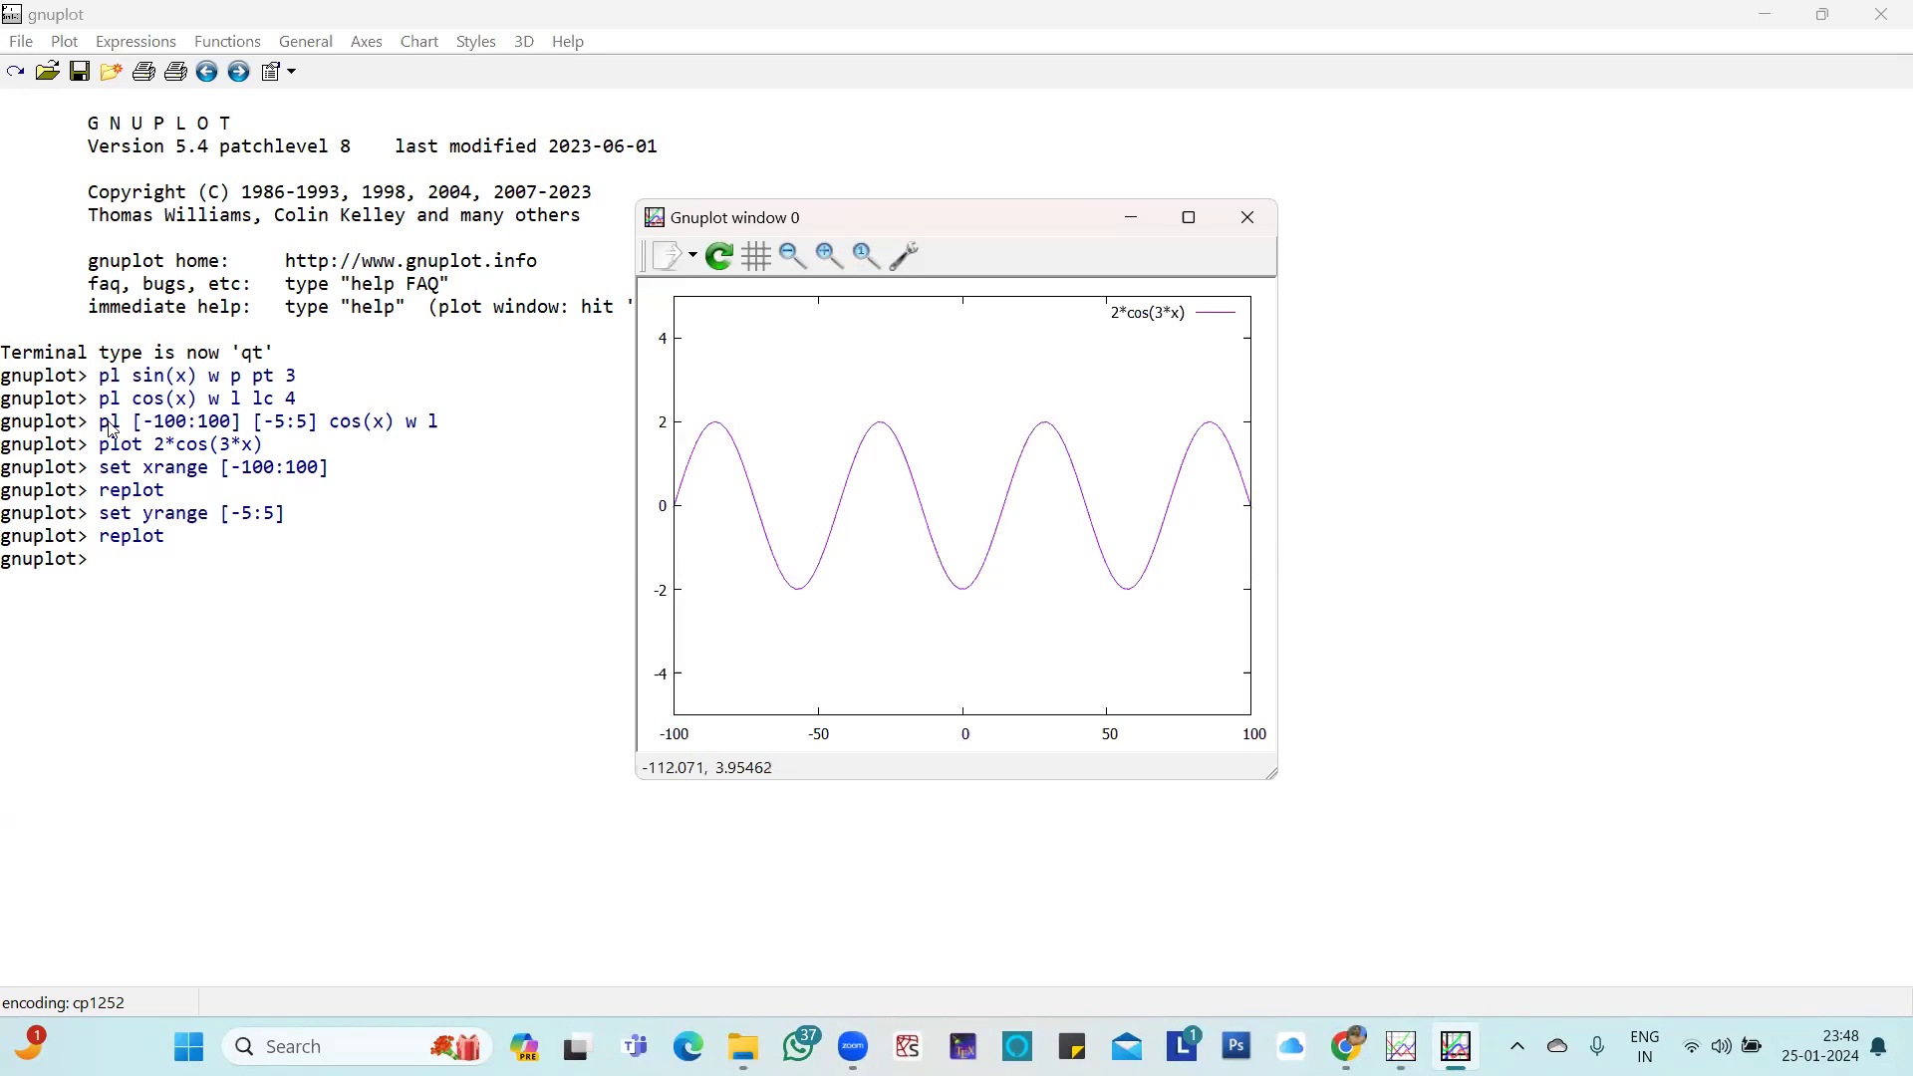
# Highlight the earlier 'pl [-100:100]' and 'set xrange [-100:100]' lines, then return to the prompt
pyautogui.moveTo(100, 421); pyautogui.dragTo(447, 425)
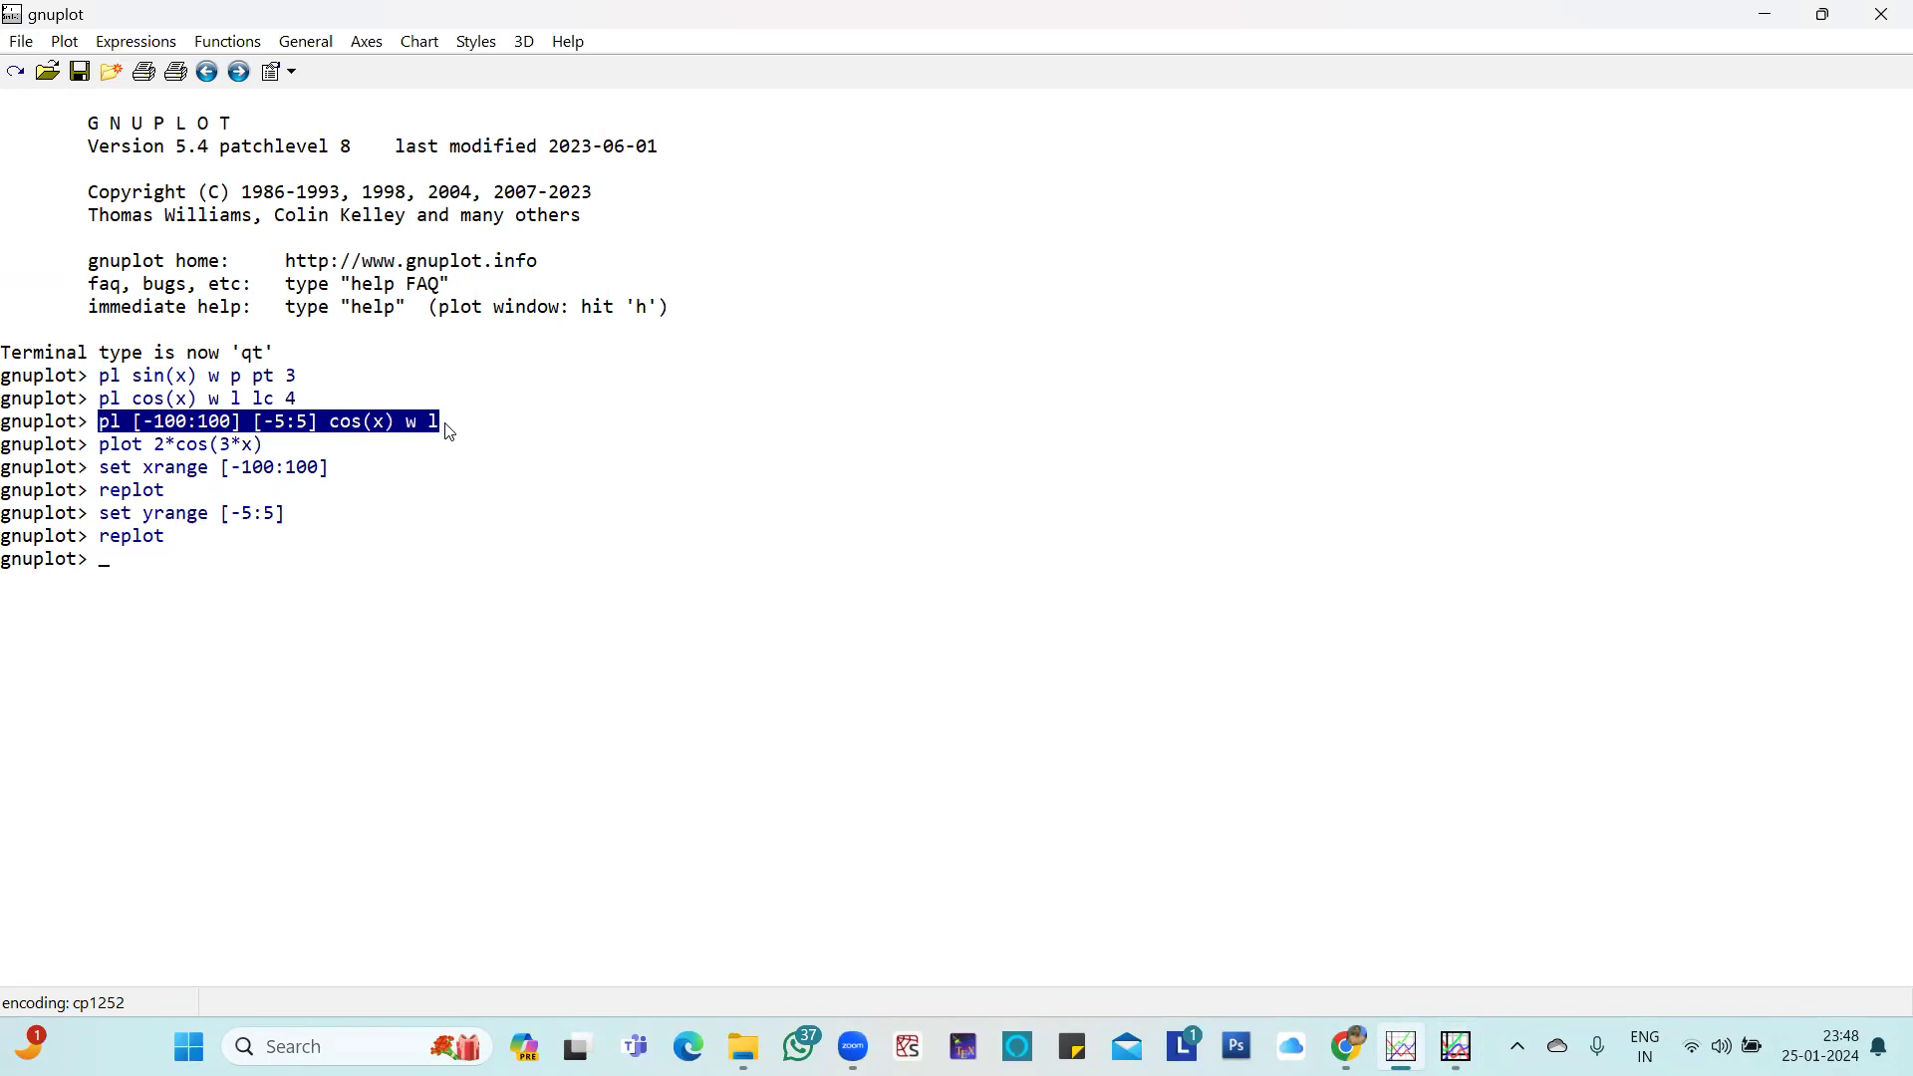
pyautogui.moveTo(100, 467); pyautogui.dragTo(341, 468)
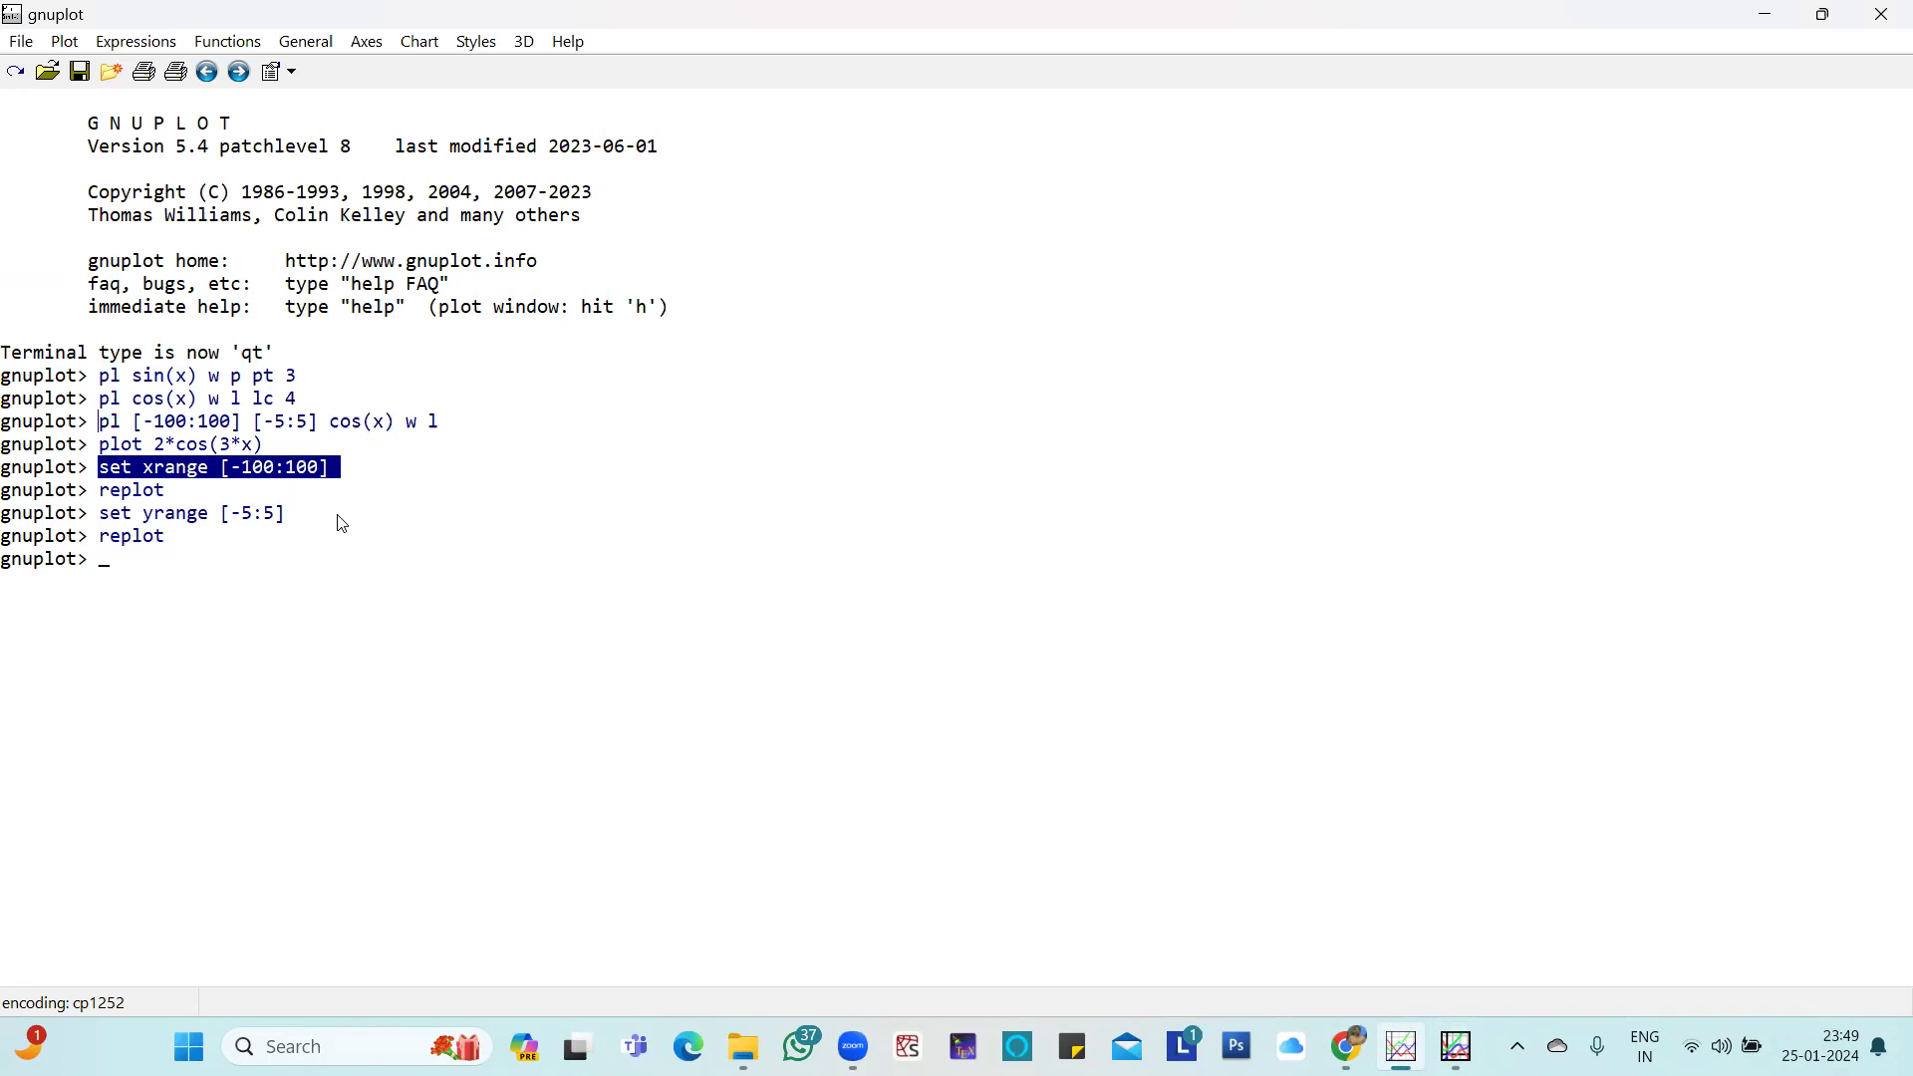
pyautogui.click(119, 574)
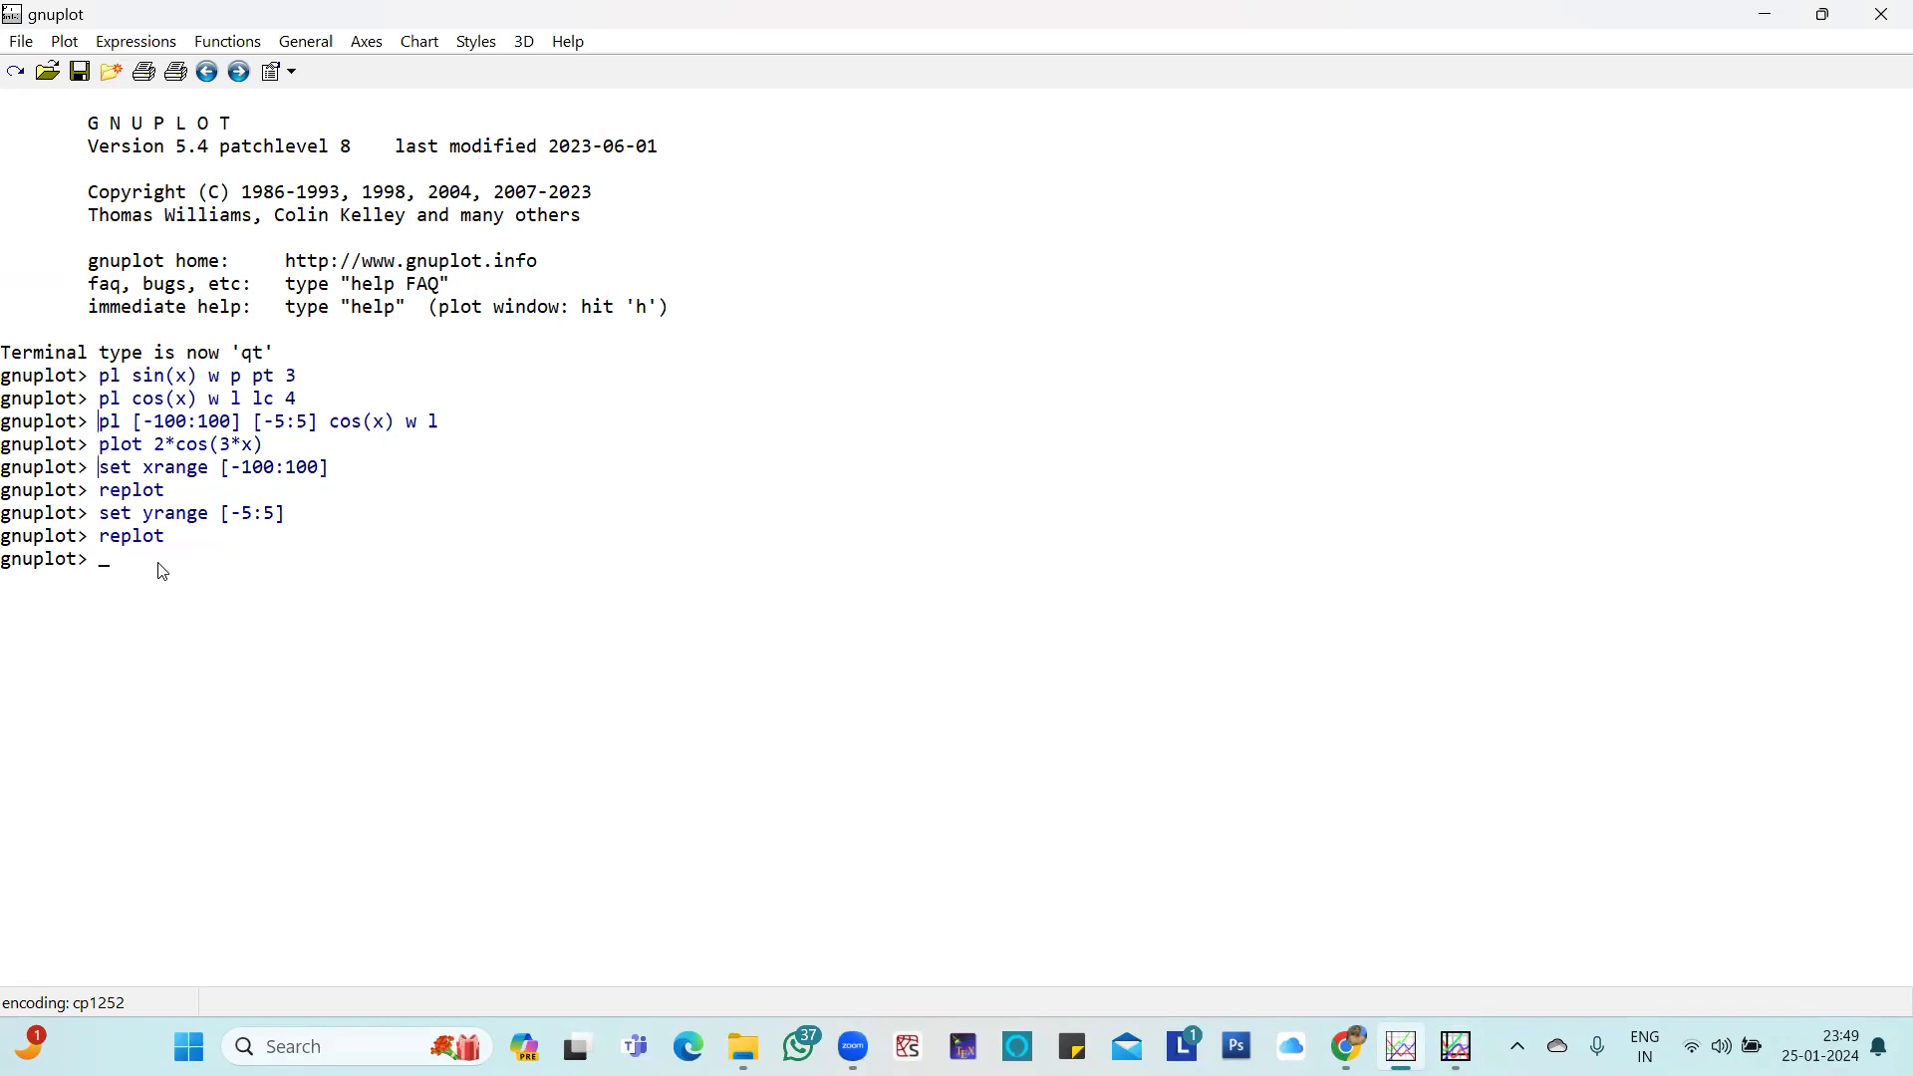
# Edit a recalled history command into 'pl sin(x)', run it, and close the plot
pyautogui.press('Up')
pyautogui.press('Up')
pyautogui.press('Up')
pyautogui.press('Up')
pyautogui.press('Up')
pyautogui.press('Up')
pyautogui.press('Up')
pyautogui.press('Up')
pyautogui.press('Left')
pyautogui.press('Left')
pyautogui.press('BackSpace')
pyautogui.write('s')
pyautogui.press('BackSpace')
pyautogui.press('BackSpace')
pyautogui.press('BackSpace')
pyautogui.press('BackSpace')
pyautogui.press('BackSpace')
pyautogui.press('BackSpace')
pyautogui.press('Return')
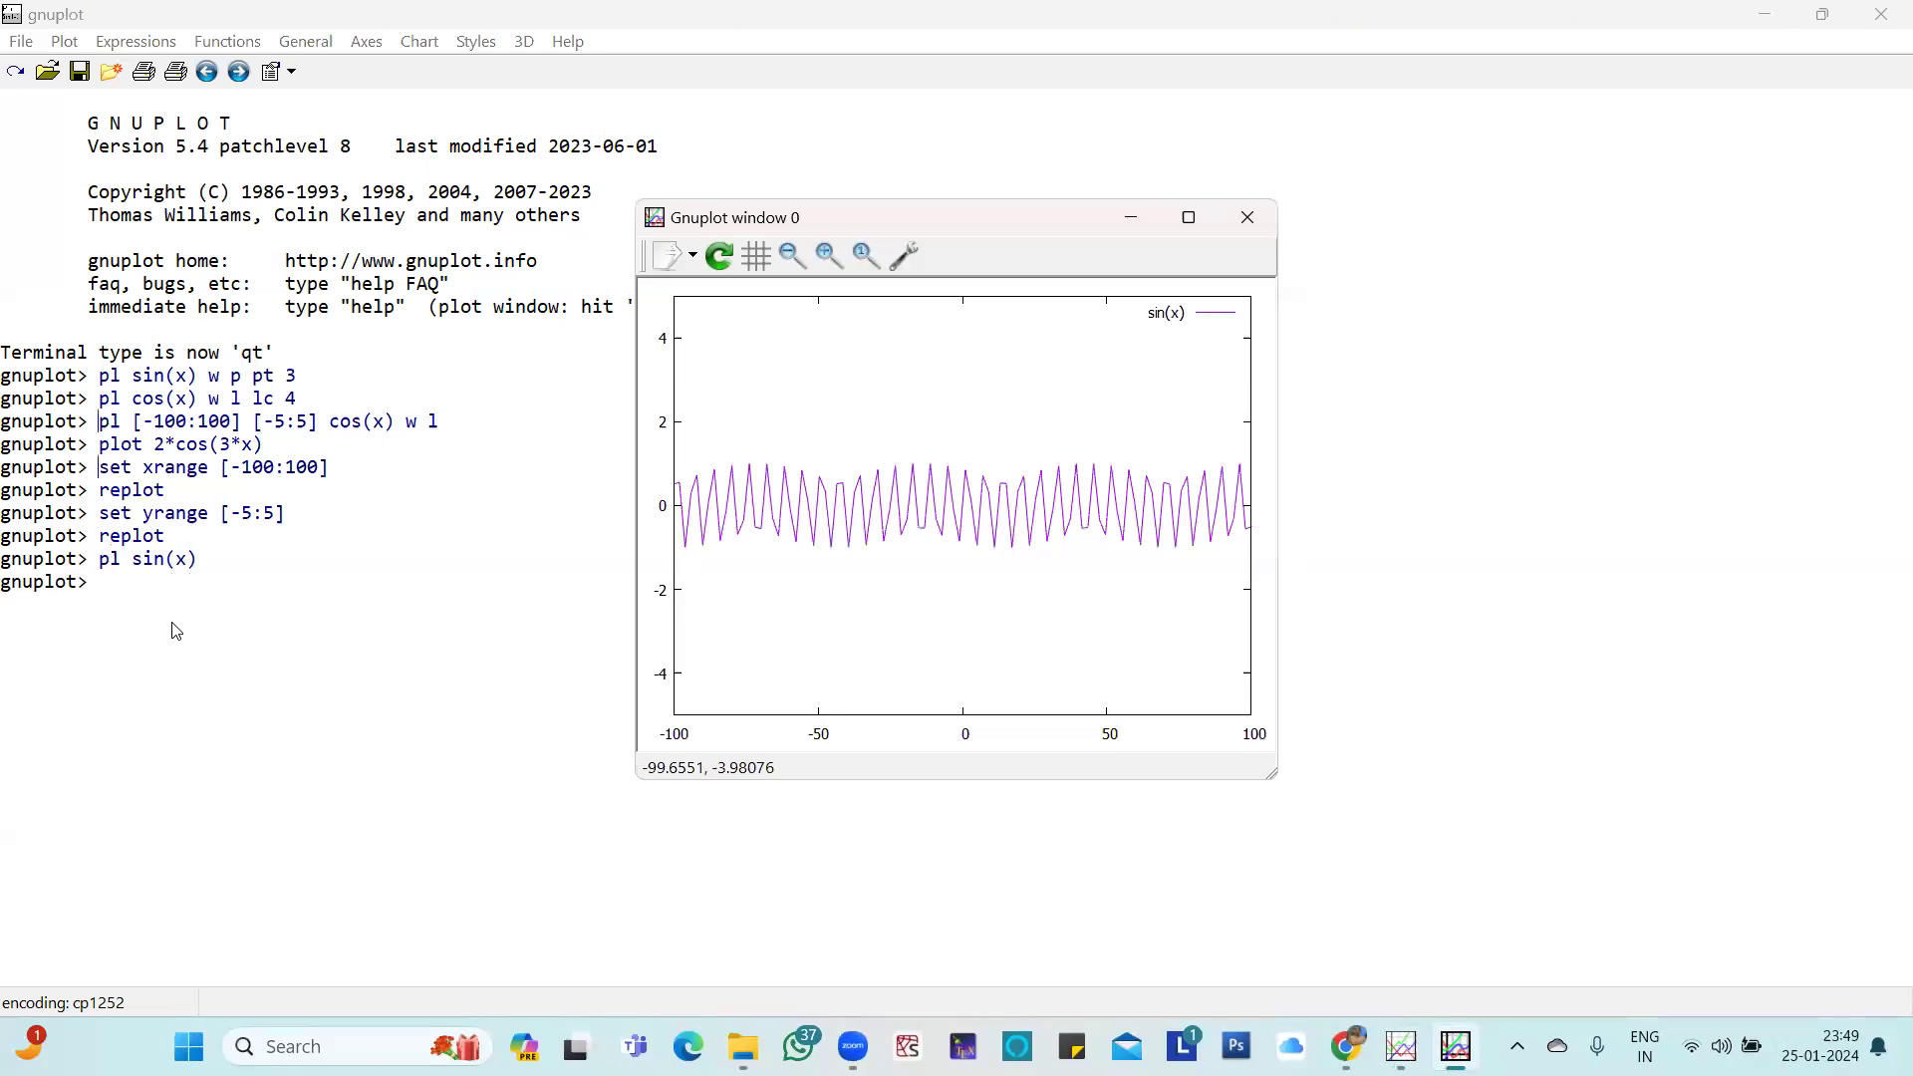
pyautogui.click(1247, 217)
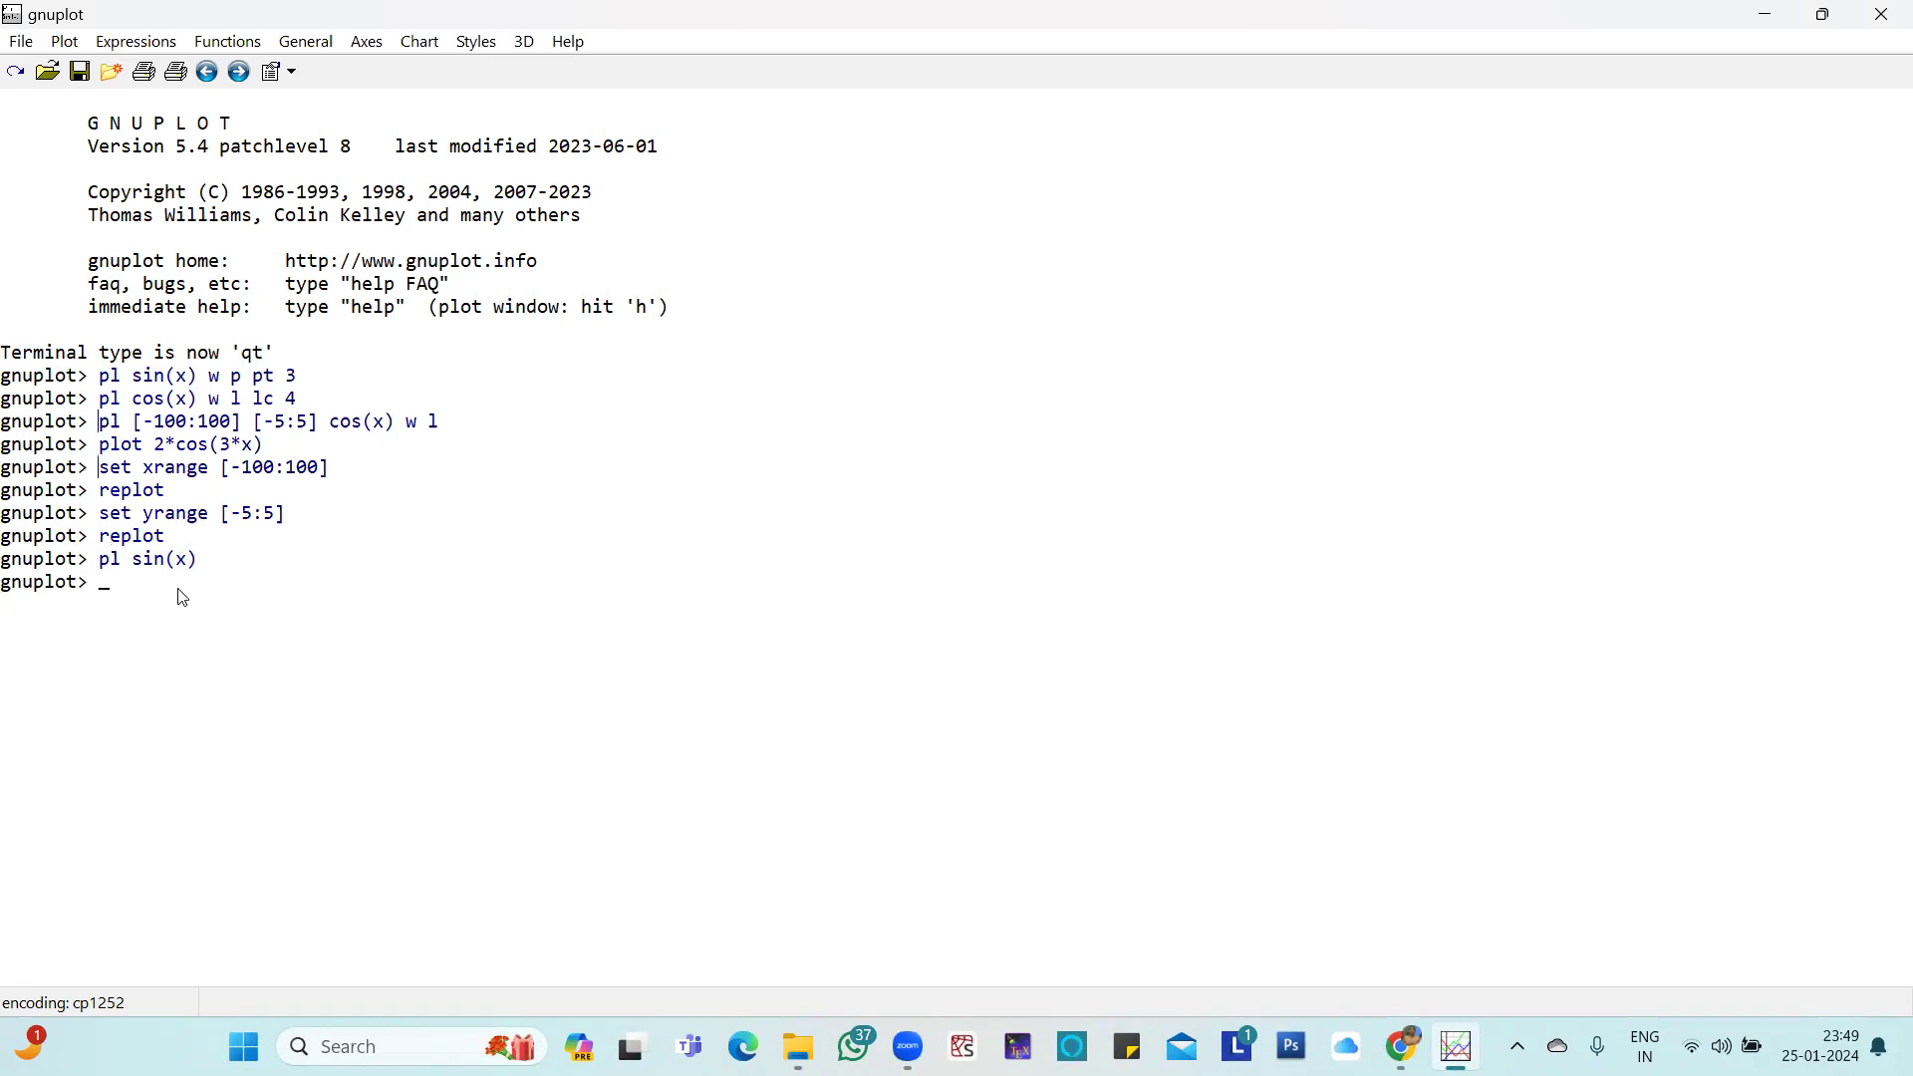
# Run set xlabel " x-axis" to label the horizontal axis
pyautogui.write('e')
pyautogui.press('BackSpace')
pyautogui.write('set')
pyautogui.write('xlabel')
pyautogui.write('"')
pyautogui.write('x-axis"')
pyautogui.press('Return')
# Label the vertical axis "y-axis" with set ylabel, then enter replot at the prompt
pyautogui.write('set')
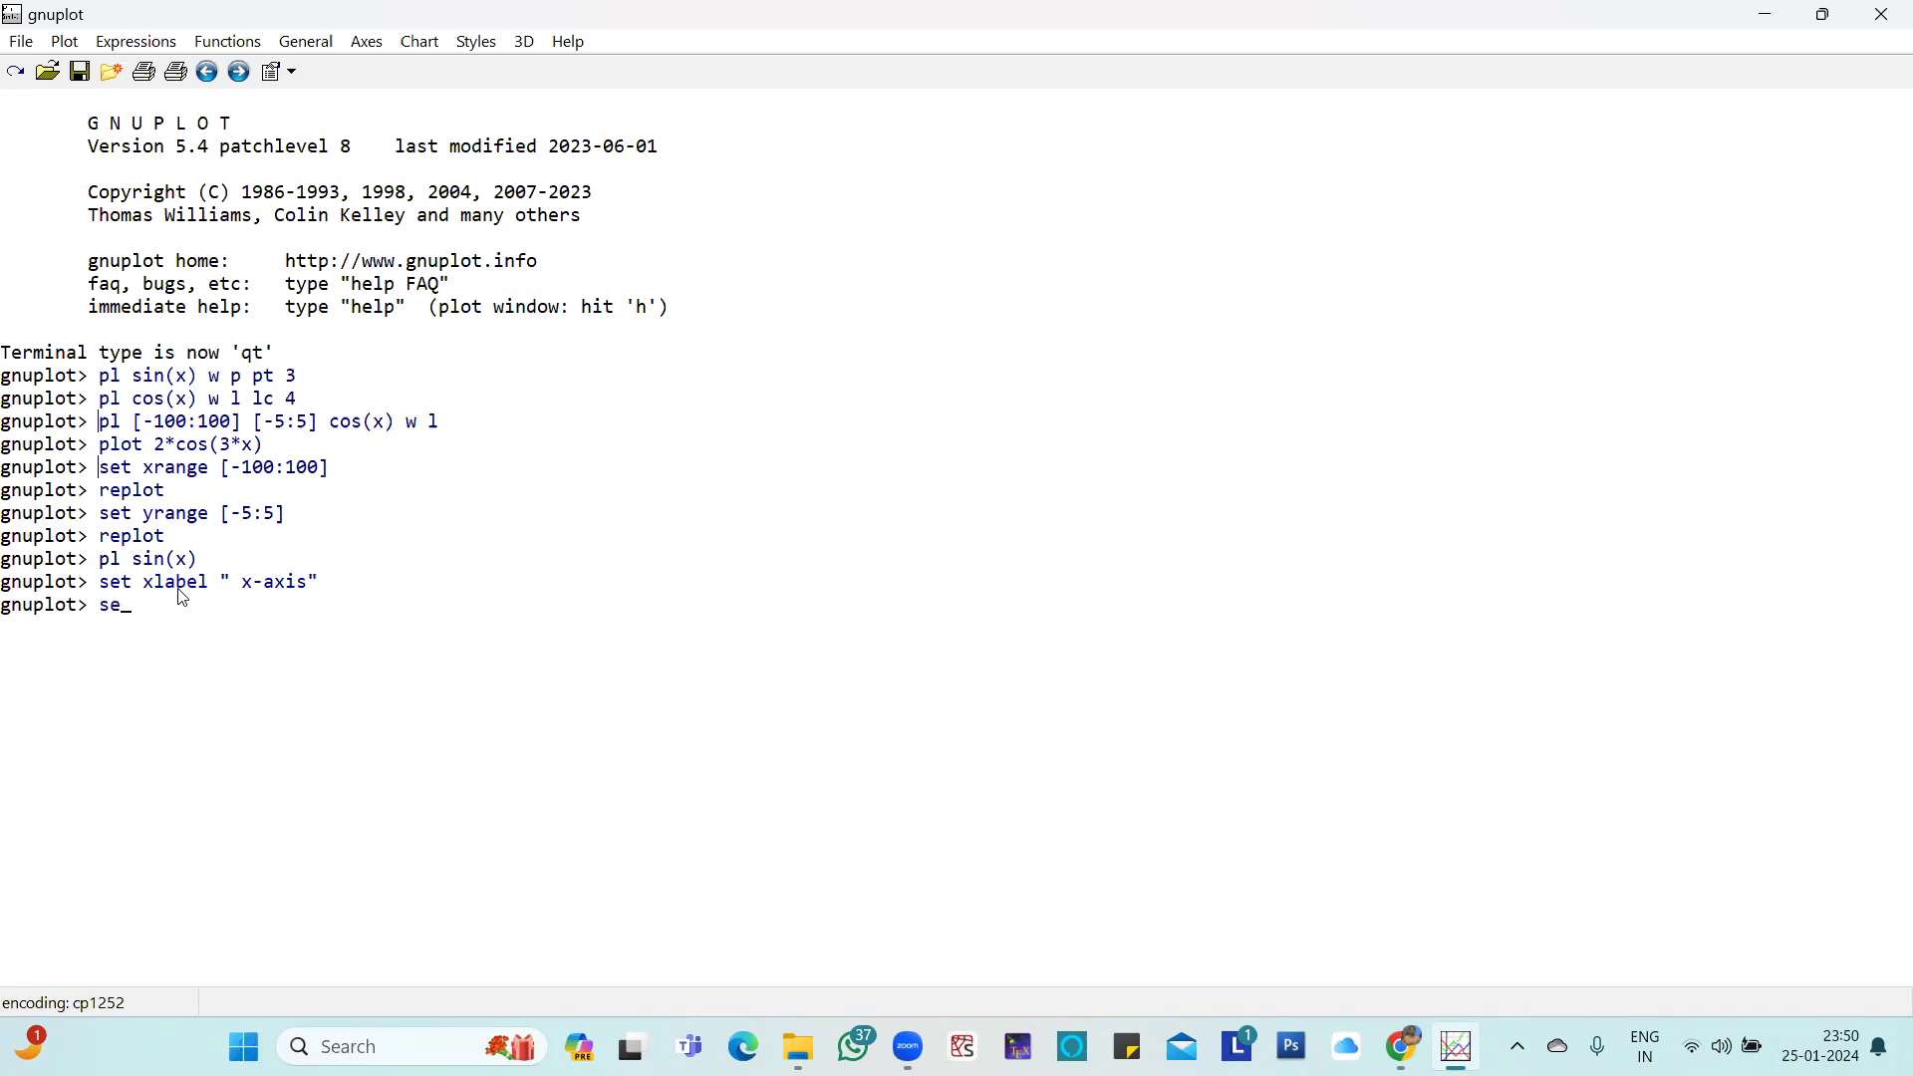
pyautogui.write(' ylabel "y')
pyautogui.press('BackSpace')
pyautogui.write('y-axis')
pyautogui.press('Return')
pyautogui.write('replot')
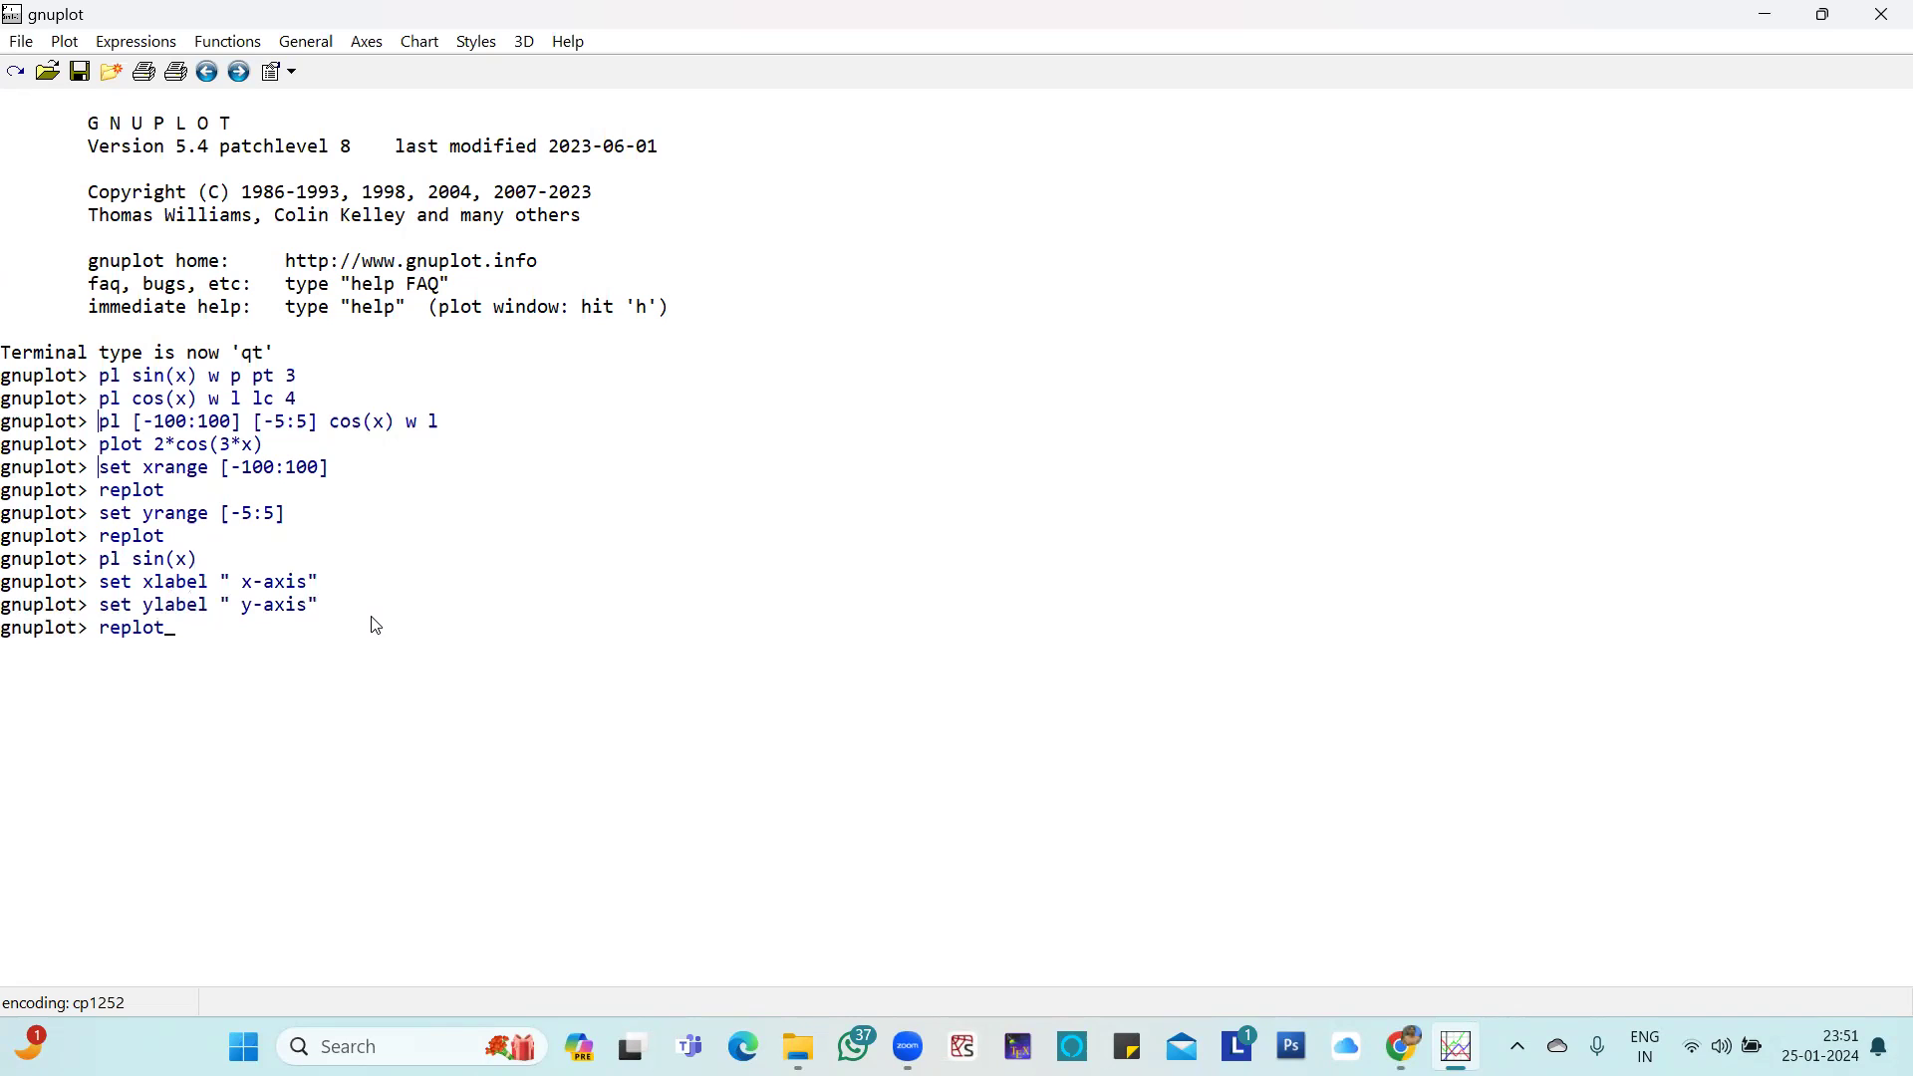
# Redraw sin(x) showing both axis labels and return focus to the console
pyautogui.press('Return')
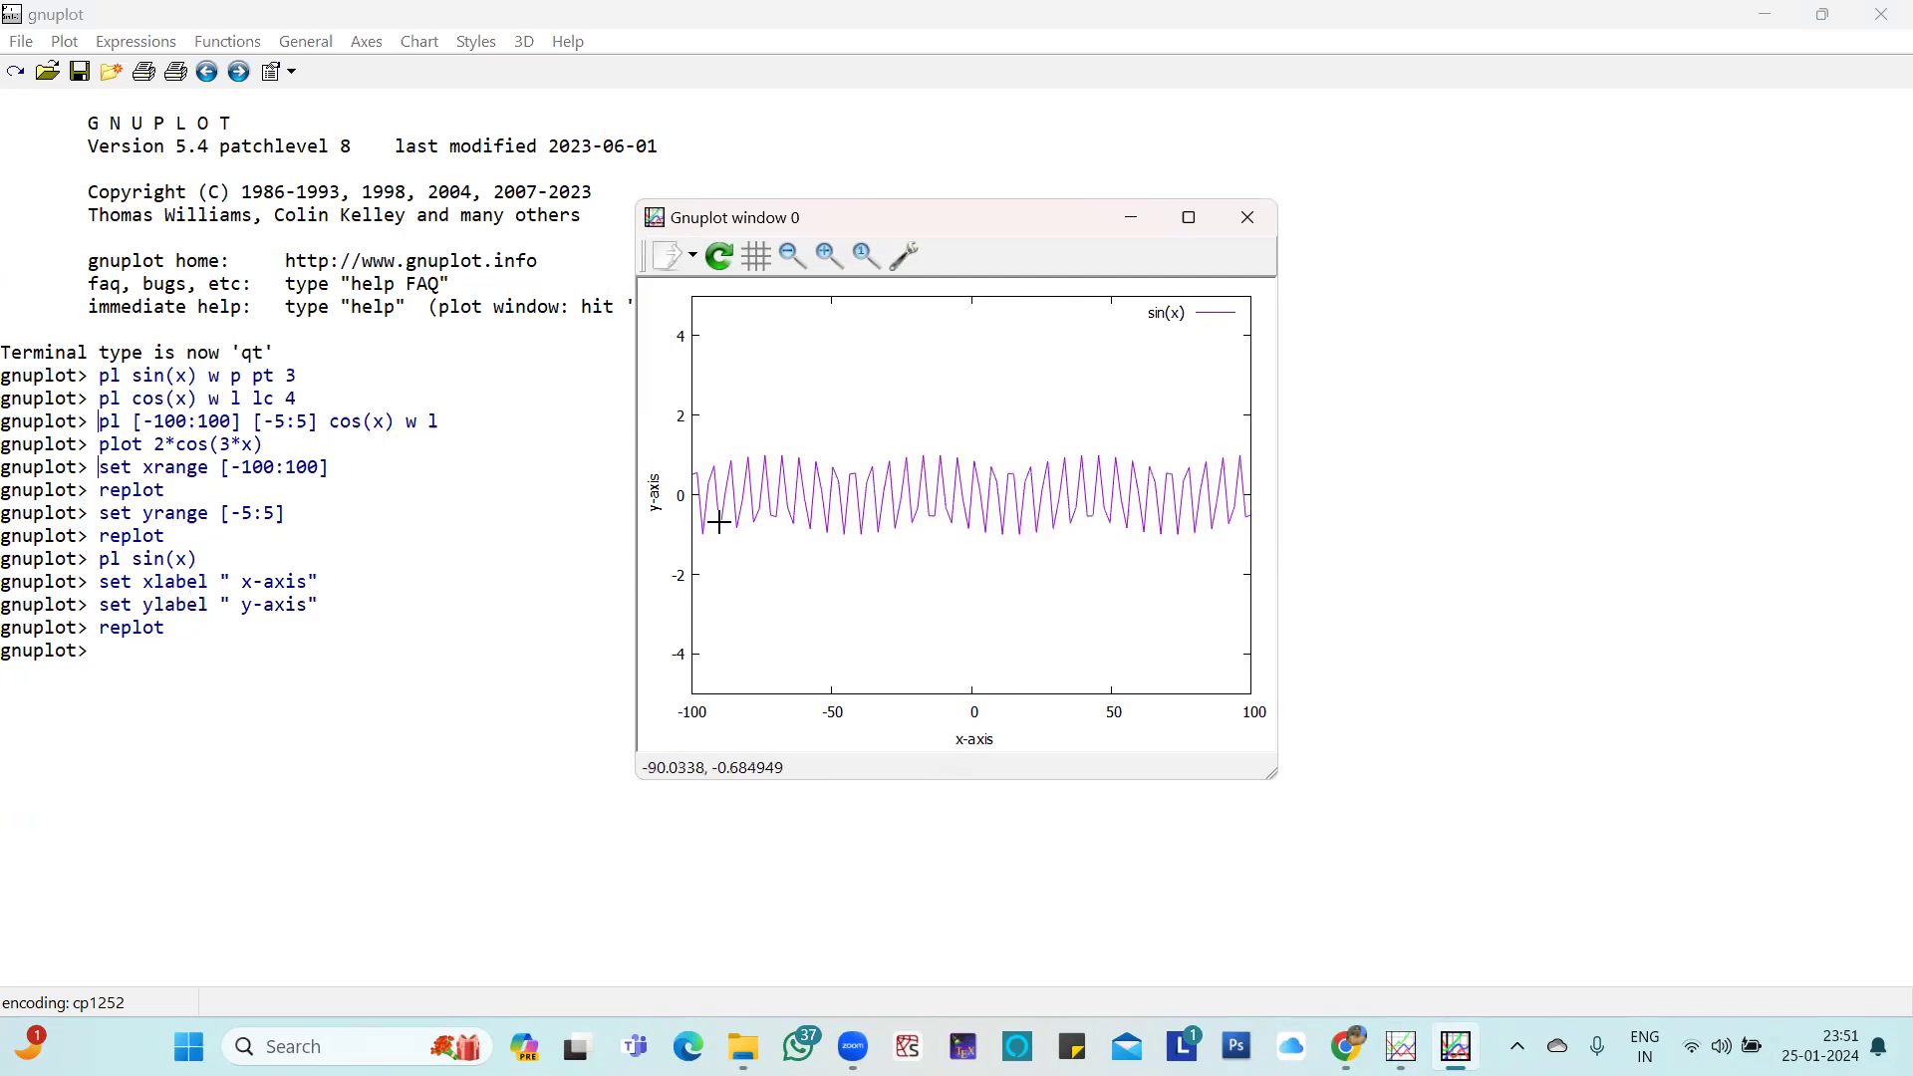
pyautogui.click(110, 660)
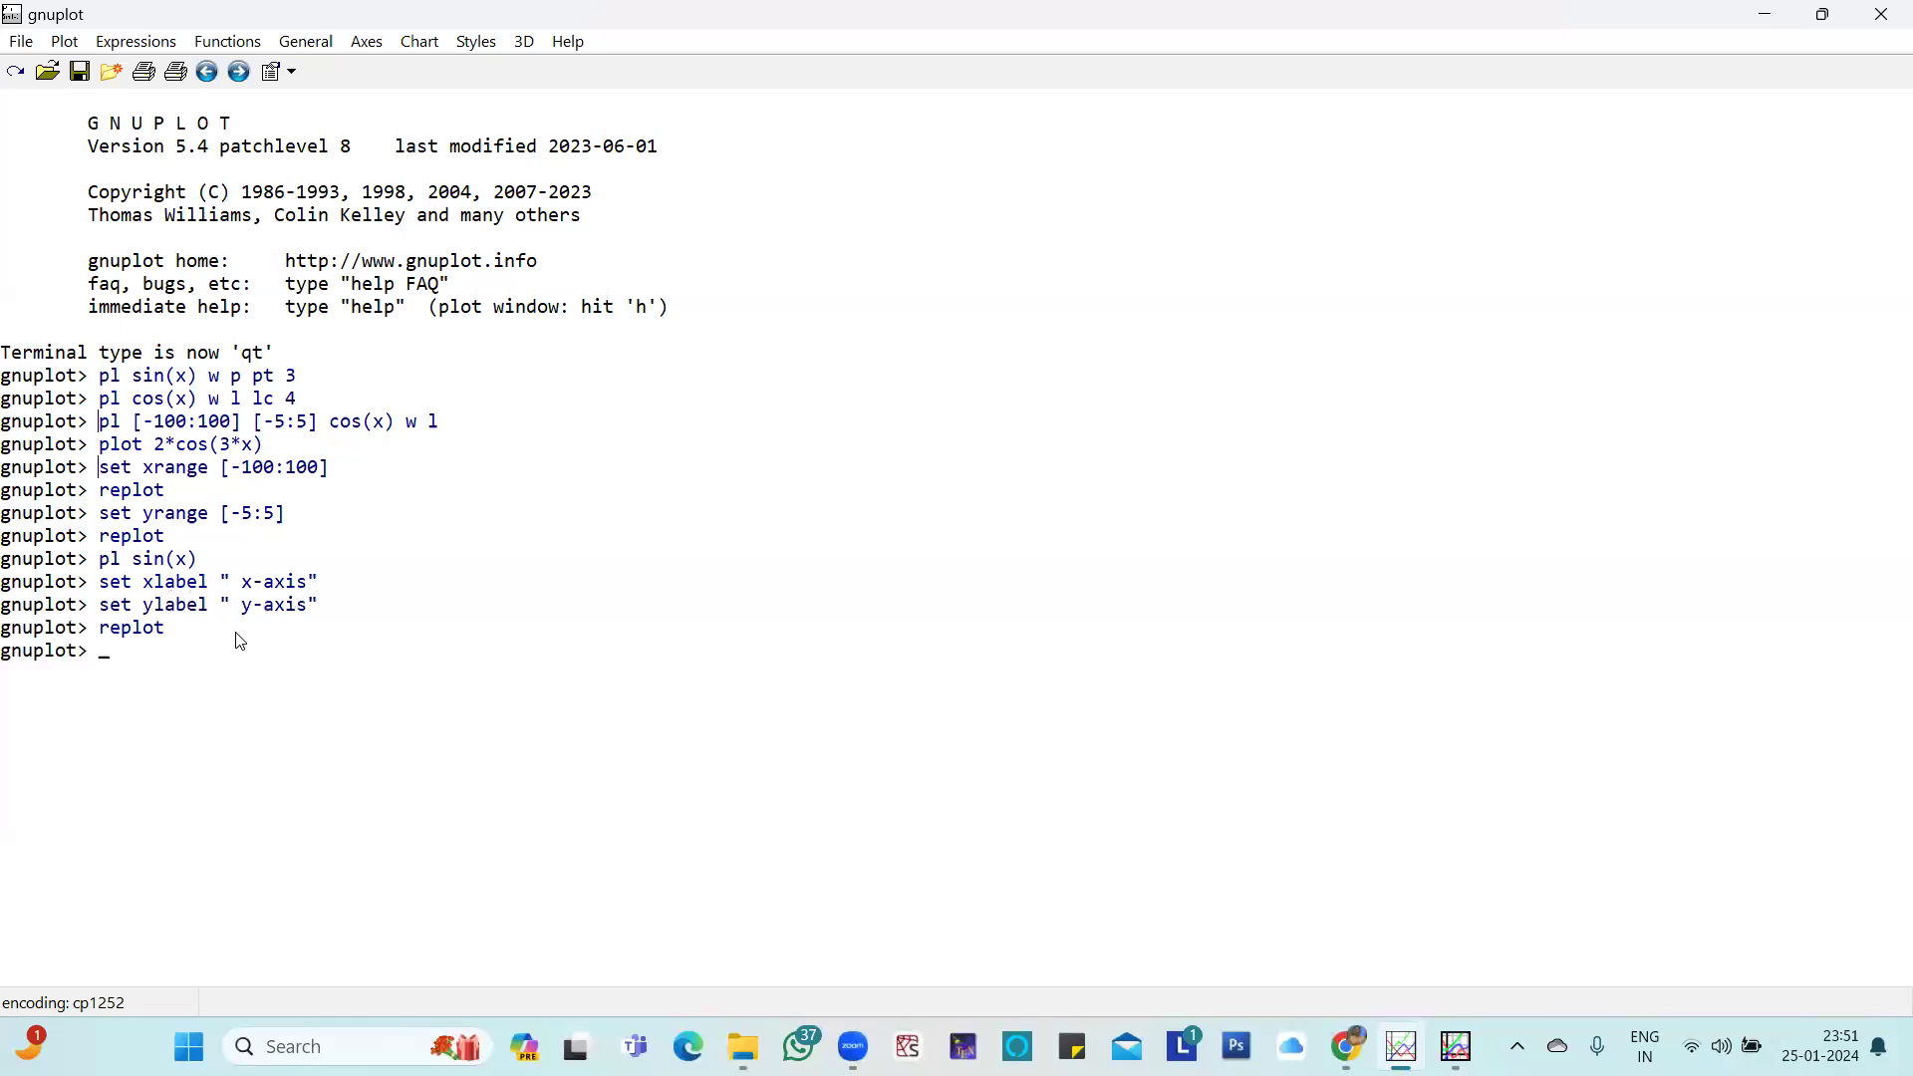
# Set the plot title to "my graph", correcting the misspelled set tile command, then enter replot
pyautogui.write('set tile " my graph')
pyautogui.press('Return')
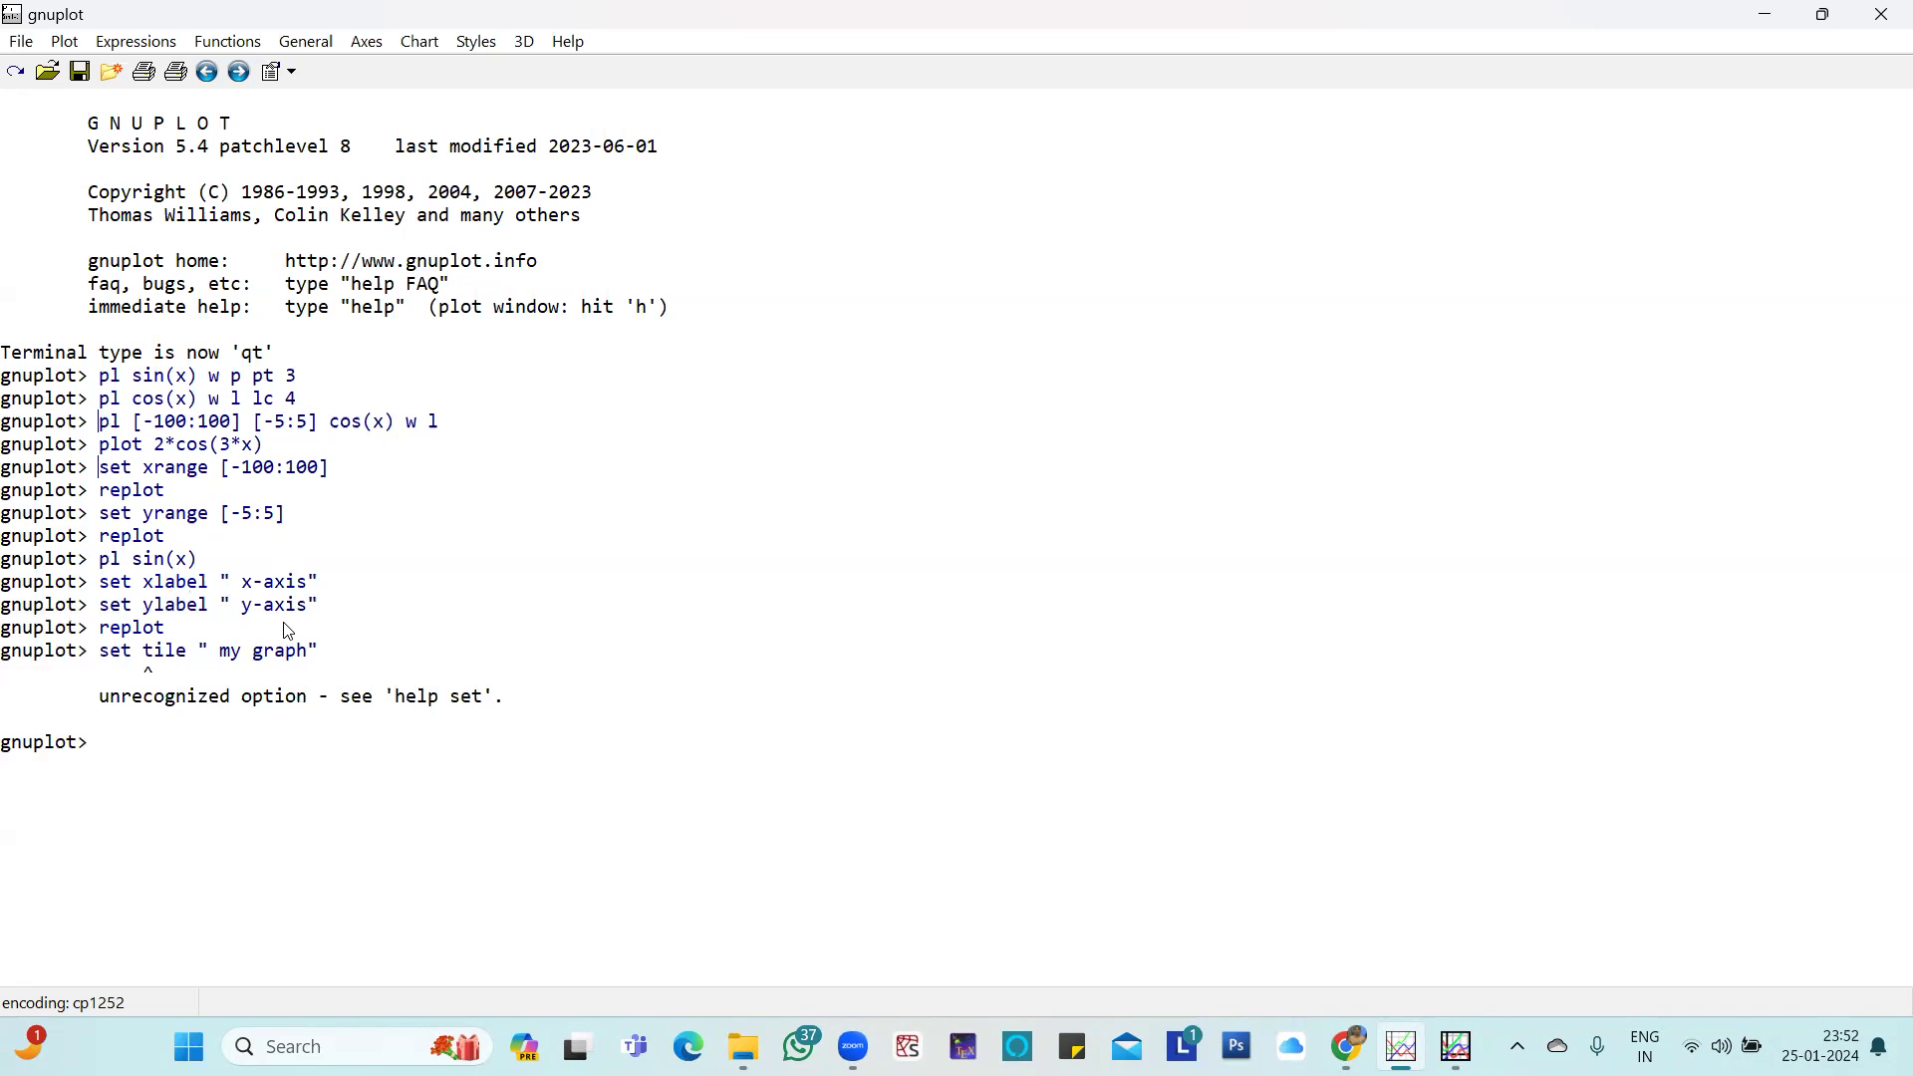
pyautogui.write('set title " my graph')
pyautogui.press('Return')
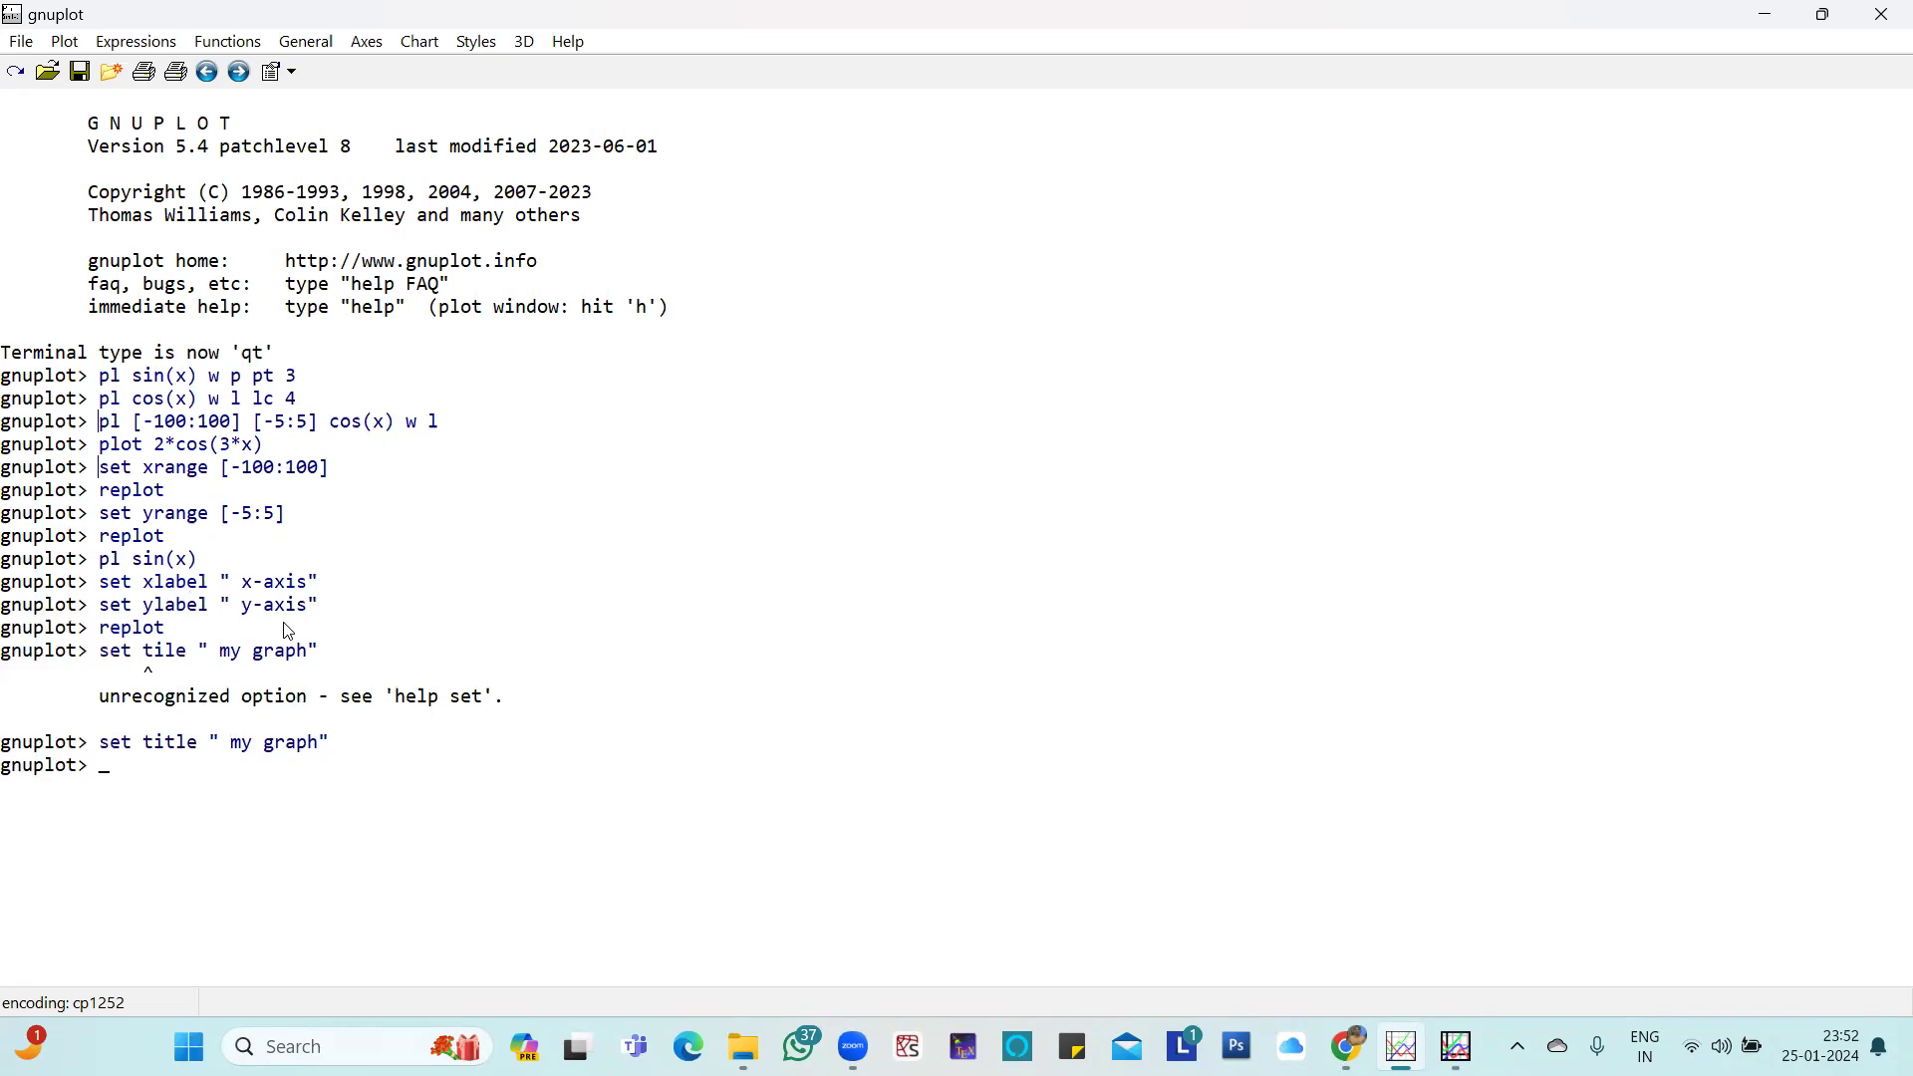
pyautogui.write('replot')
# Redraw the plot with the "my graph" title, then close the plot window
pyautogui.press('Return')
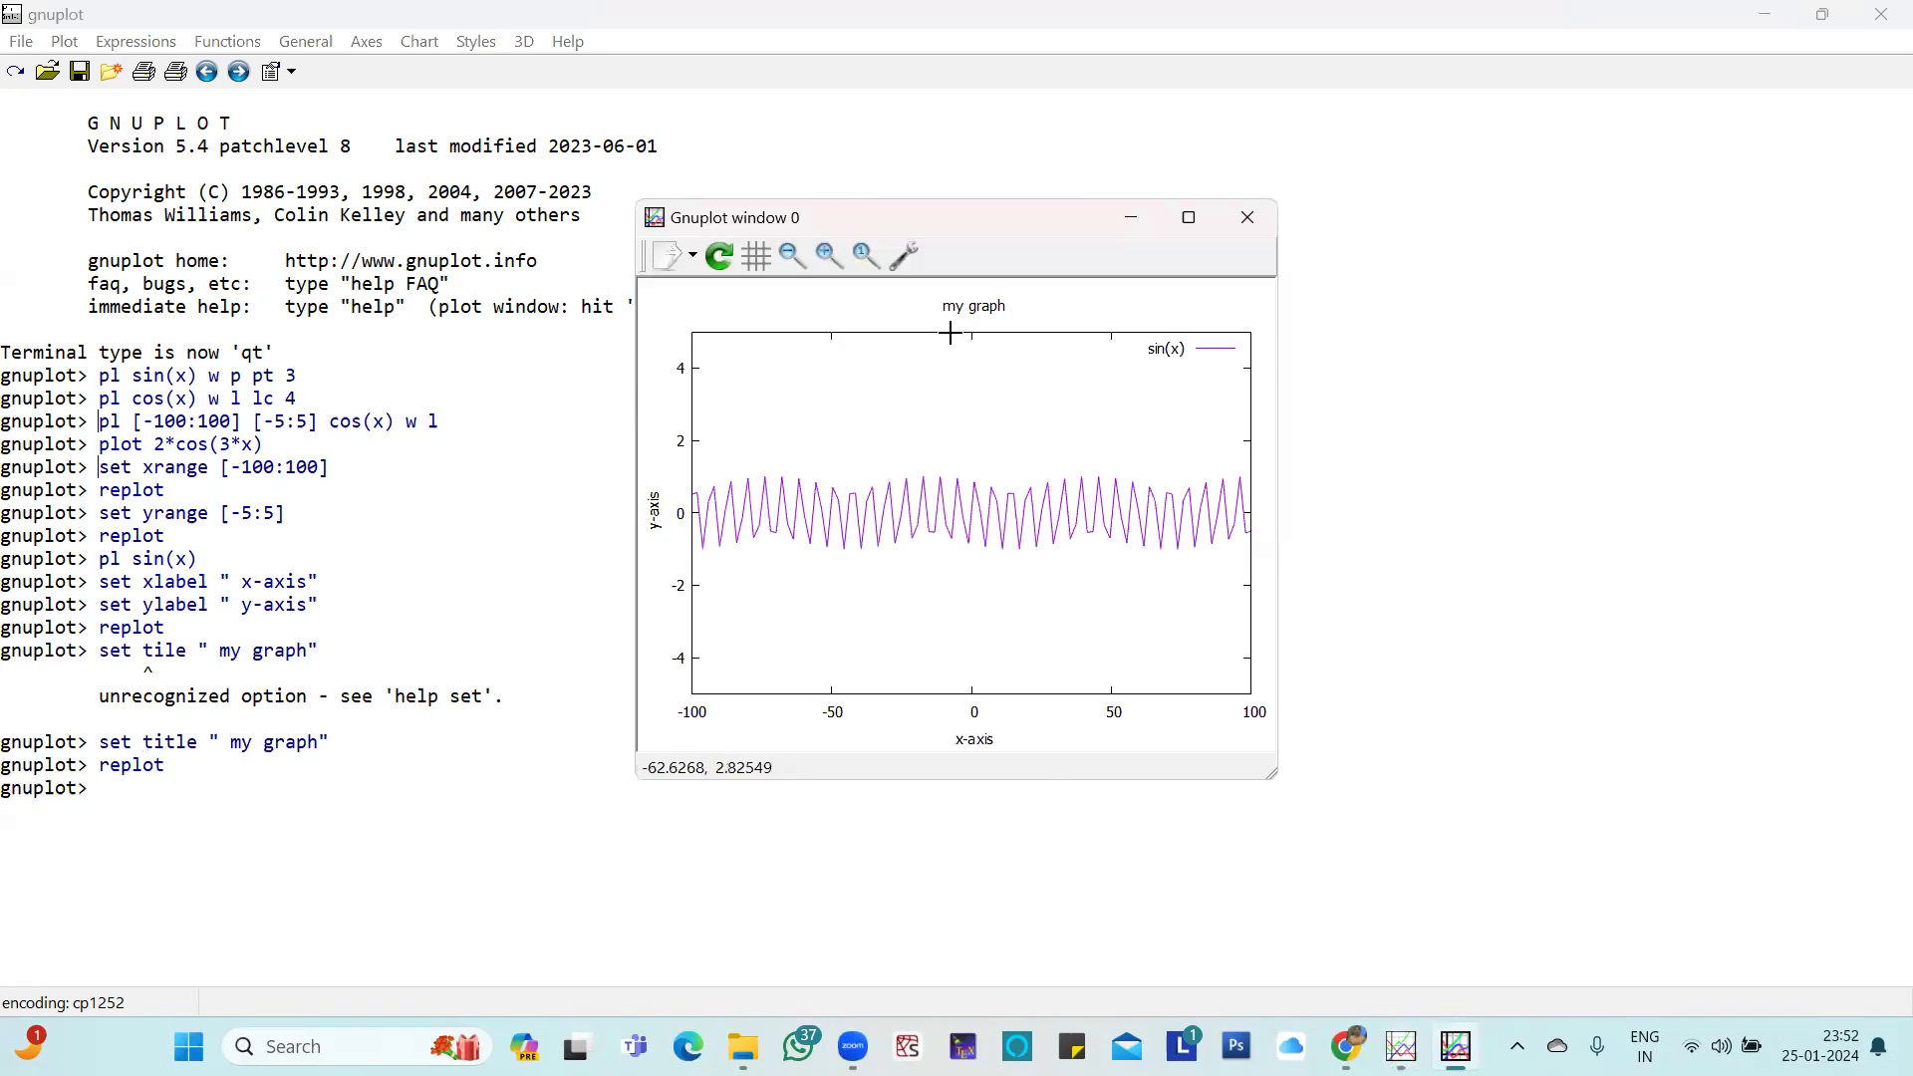
pyautogui.click(772, 10)
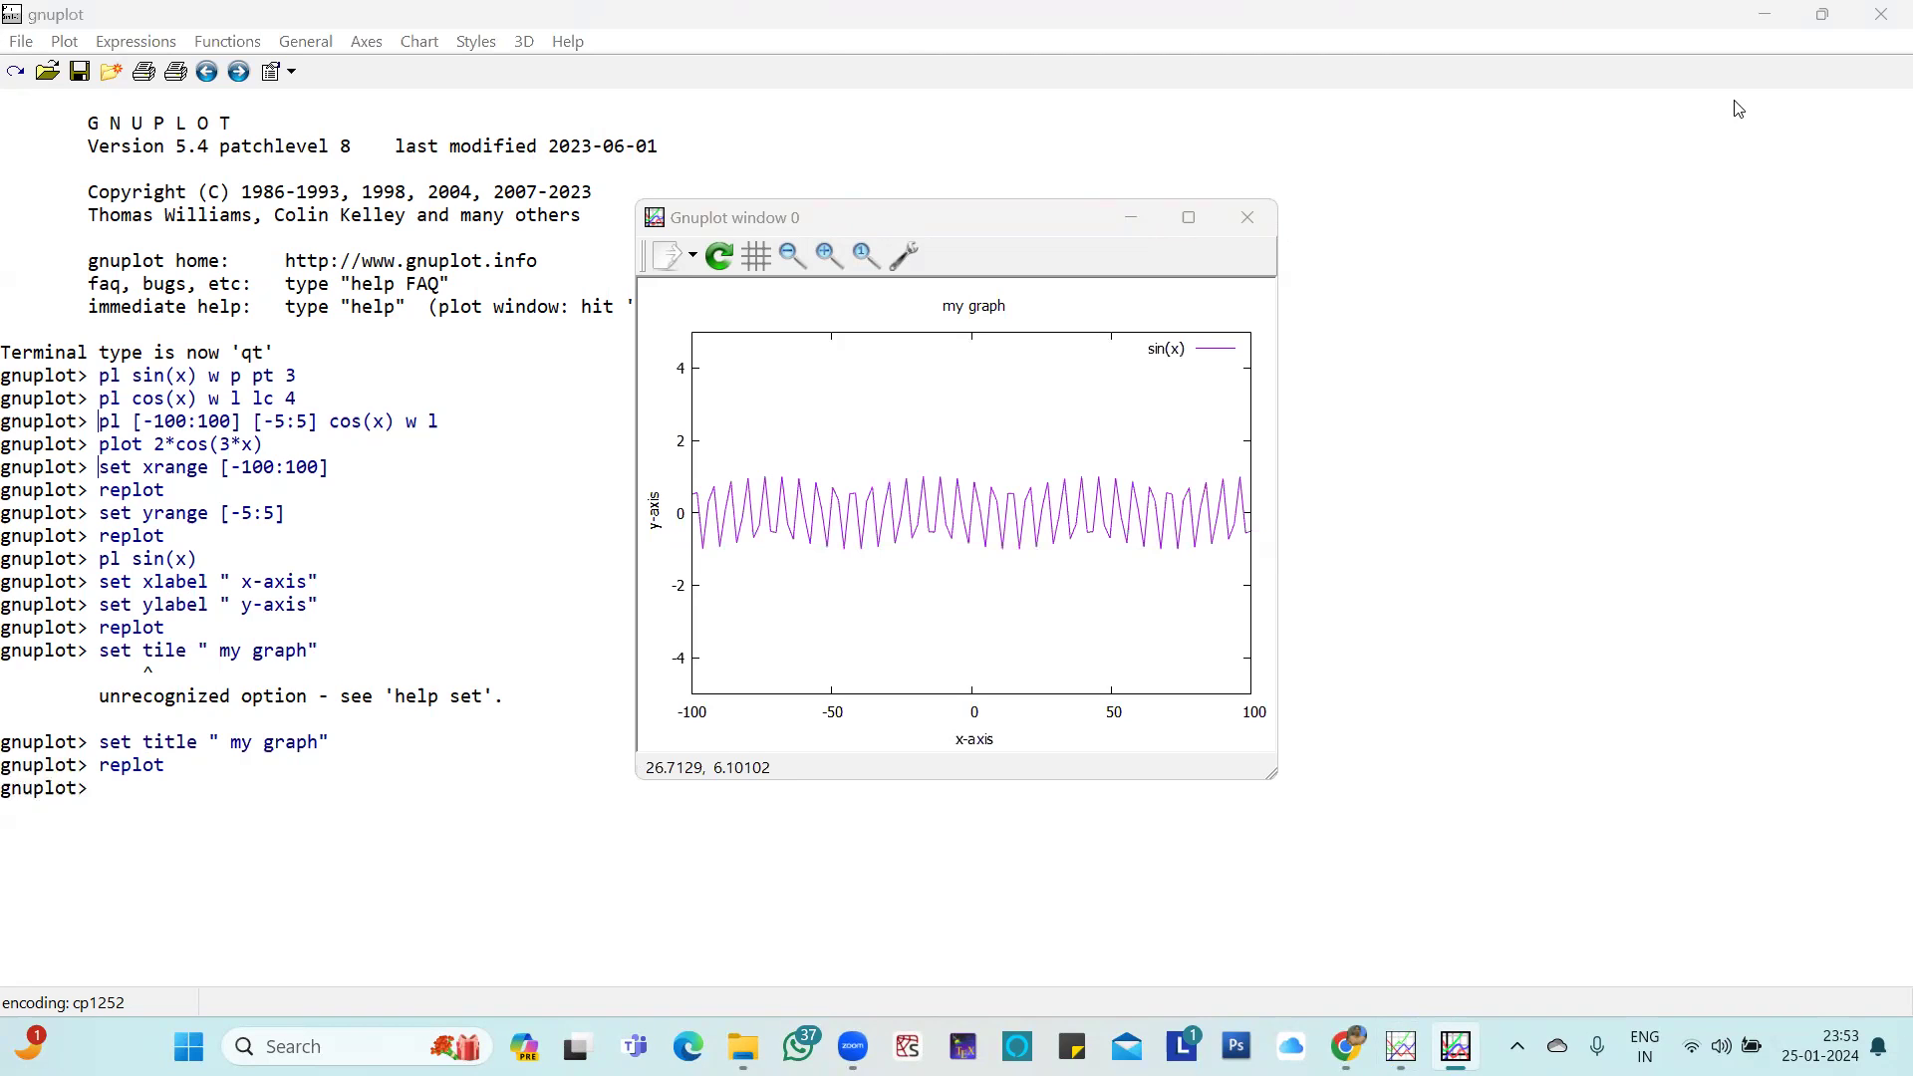
pyautogui.click(1734, 273)
pyautogui.click(1248, 221)
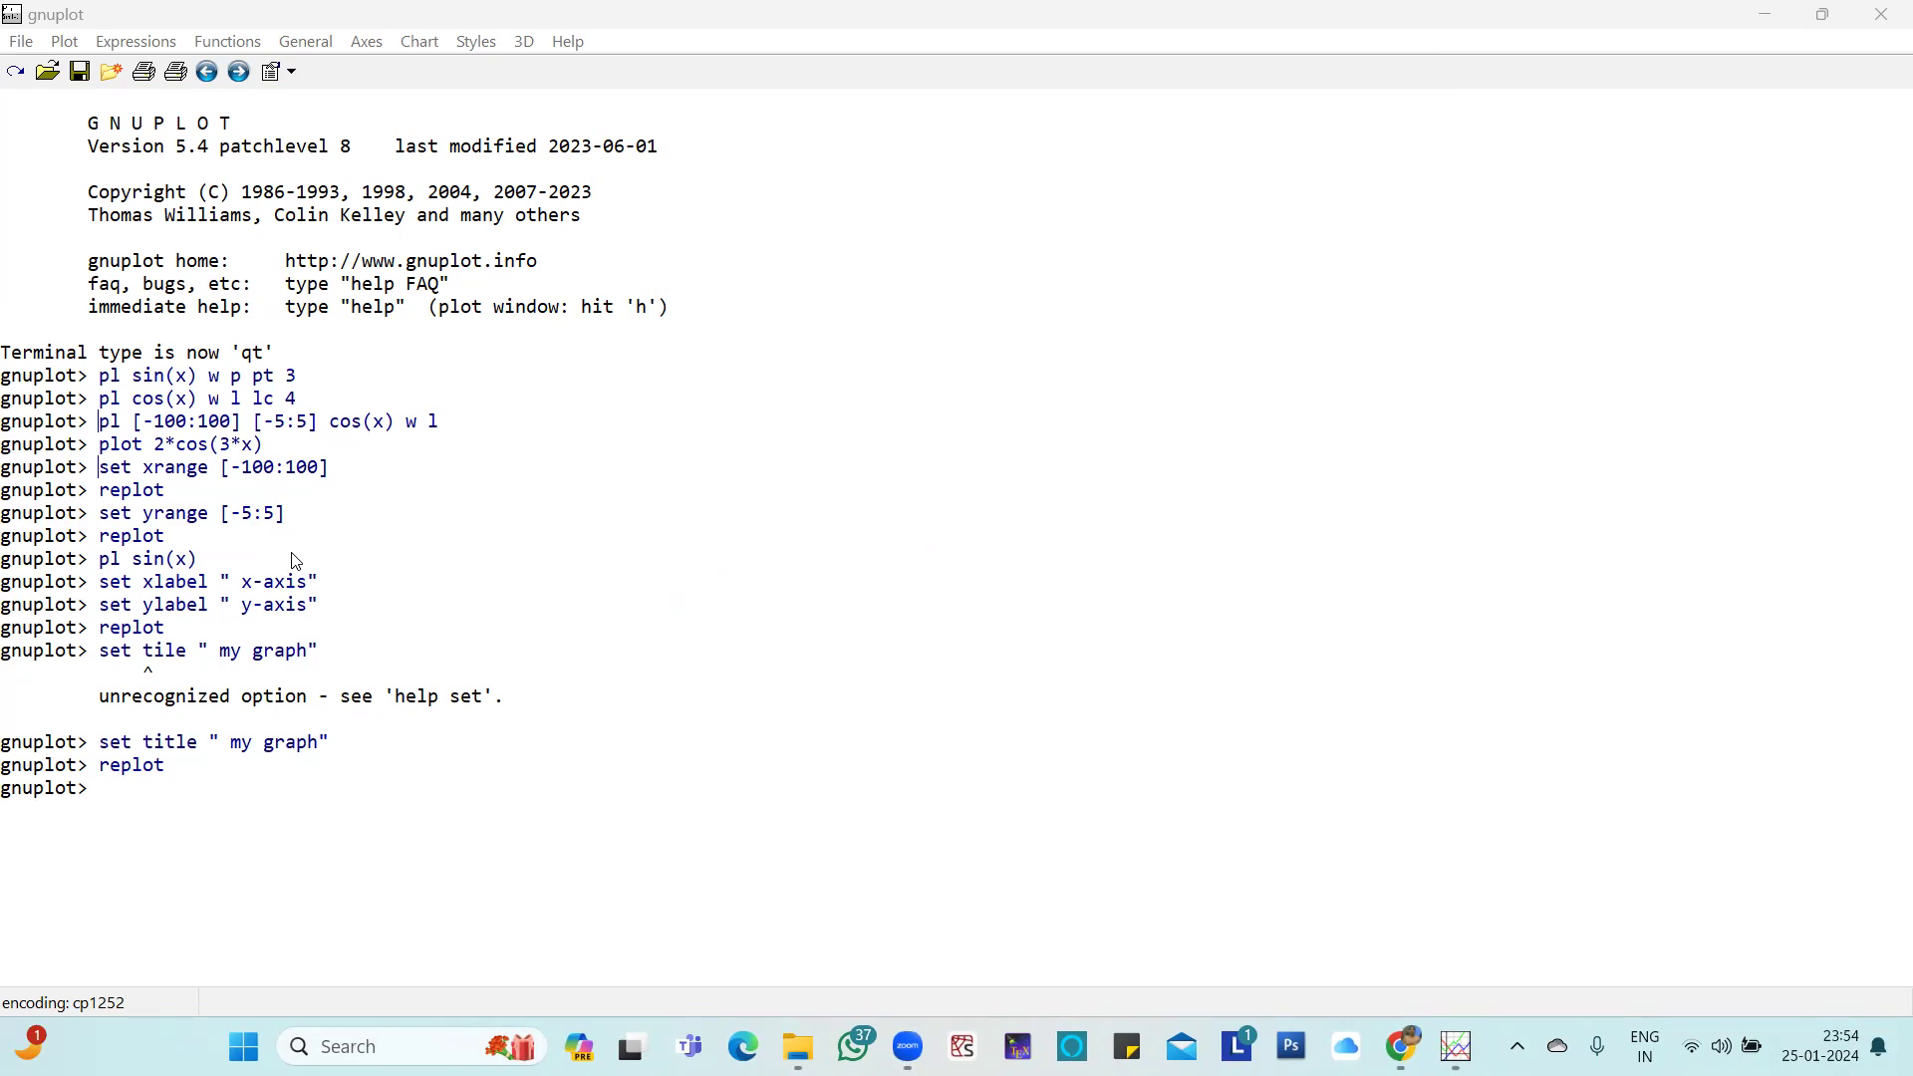
# Set the x range to [-pi:pi]
pyautogui.click(112, 792)
pyautogui.write('et')
pyautogui.press('BackSpace')
pyautogui.write('et')
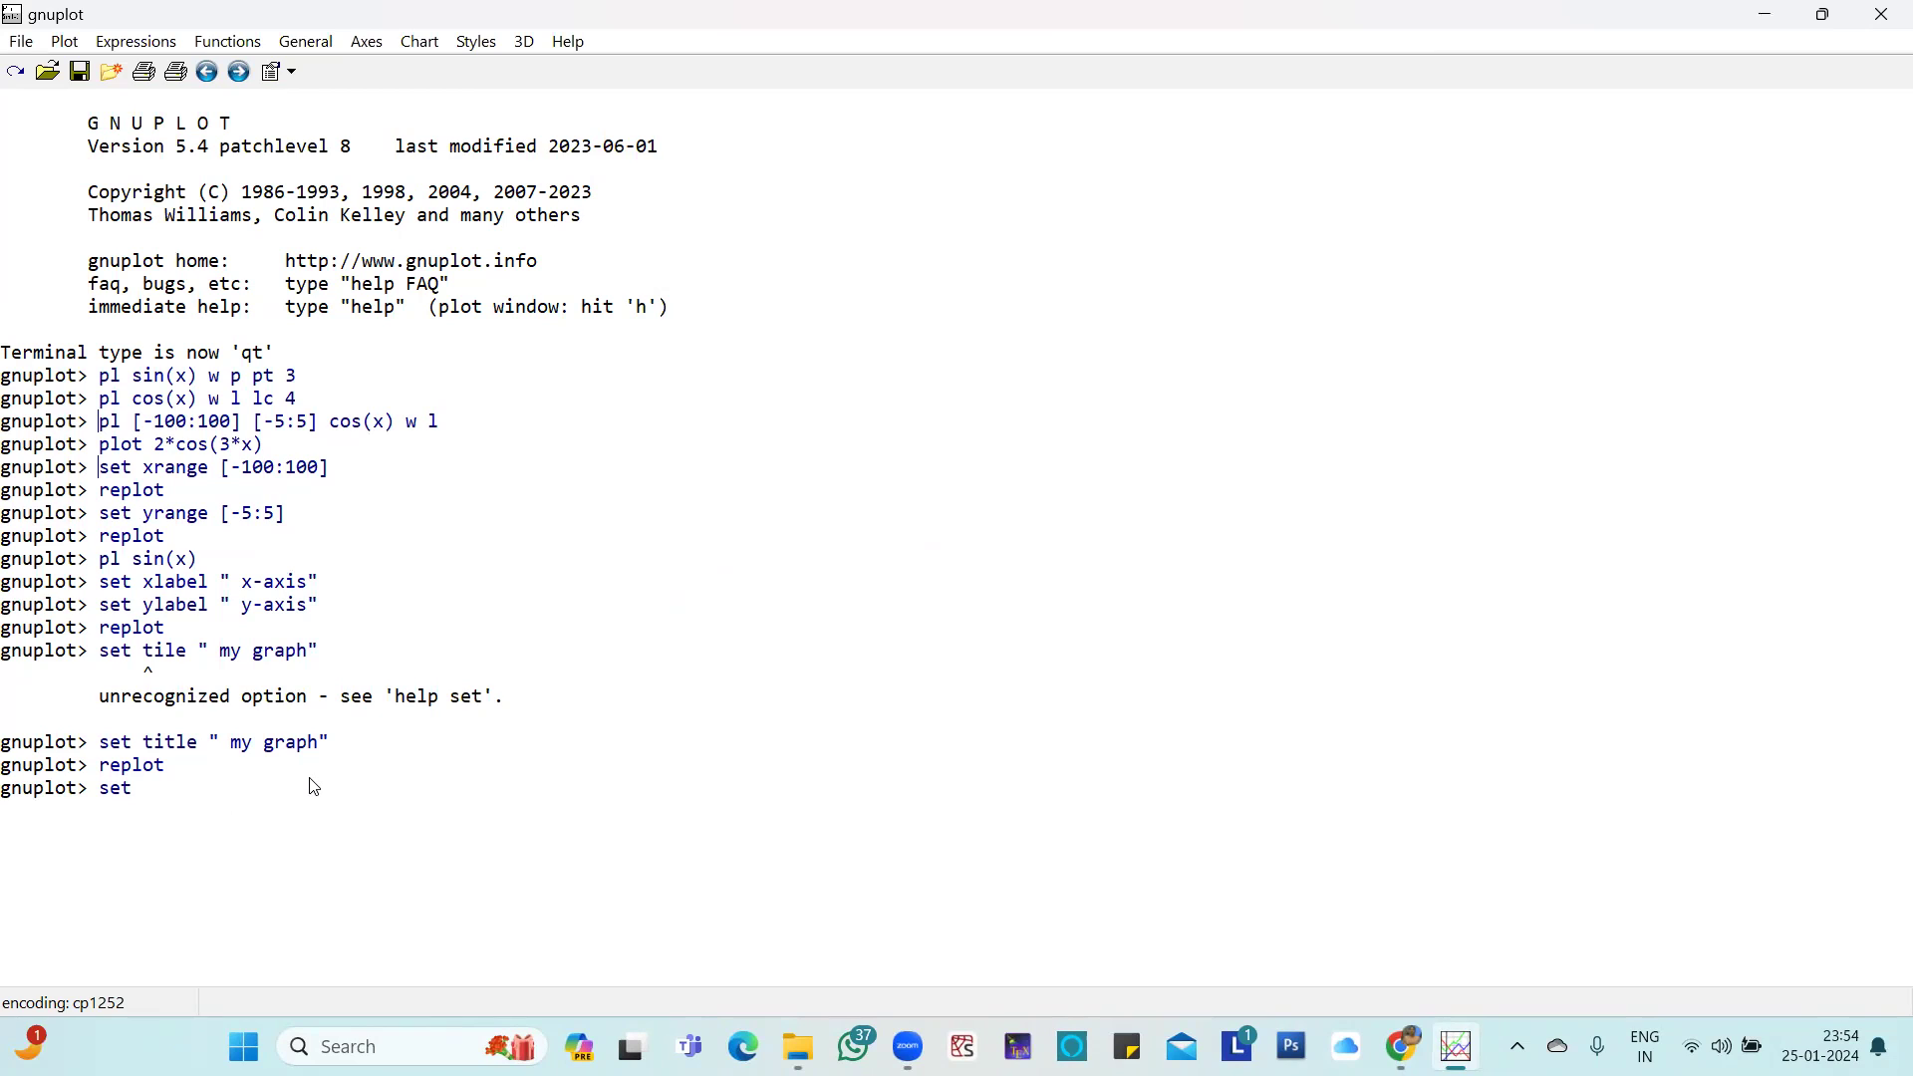
pyautogui.write('x range')
pyautogui.press('BackSpace')
pyautogui.press('BackSpace')
pyautogui.press('BackSpace')
pyautogui.press('BackSpace')
pyautogui.press('BackSpace')
pyautogui.press('BackSpace')
pyautogui.write('range [-pi:')
pyautogui.write('pi]')
pyautogui.press('Return')
# Replot sin(x) from -π to π, then close the plot window
pyautogui.write('replot')
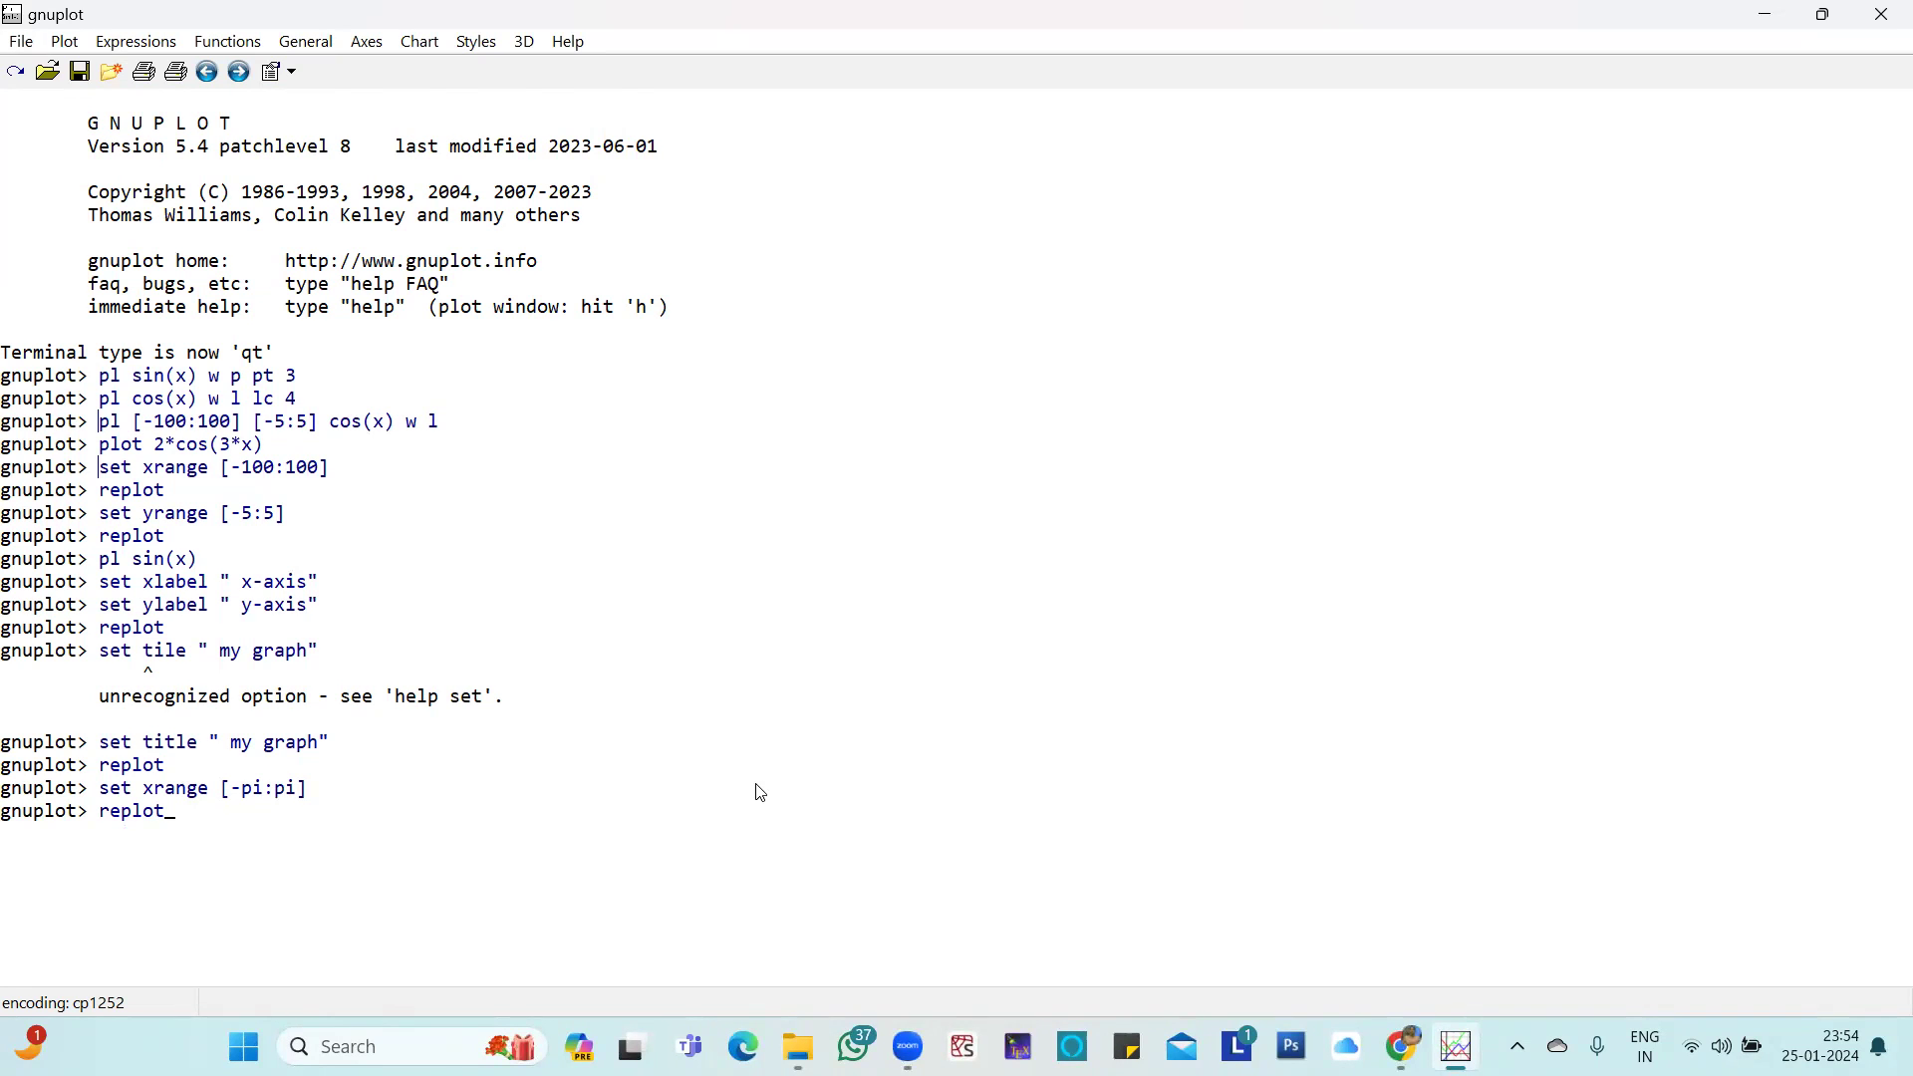
pyautogui.press('Return')
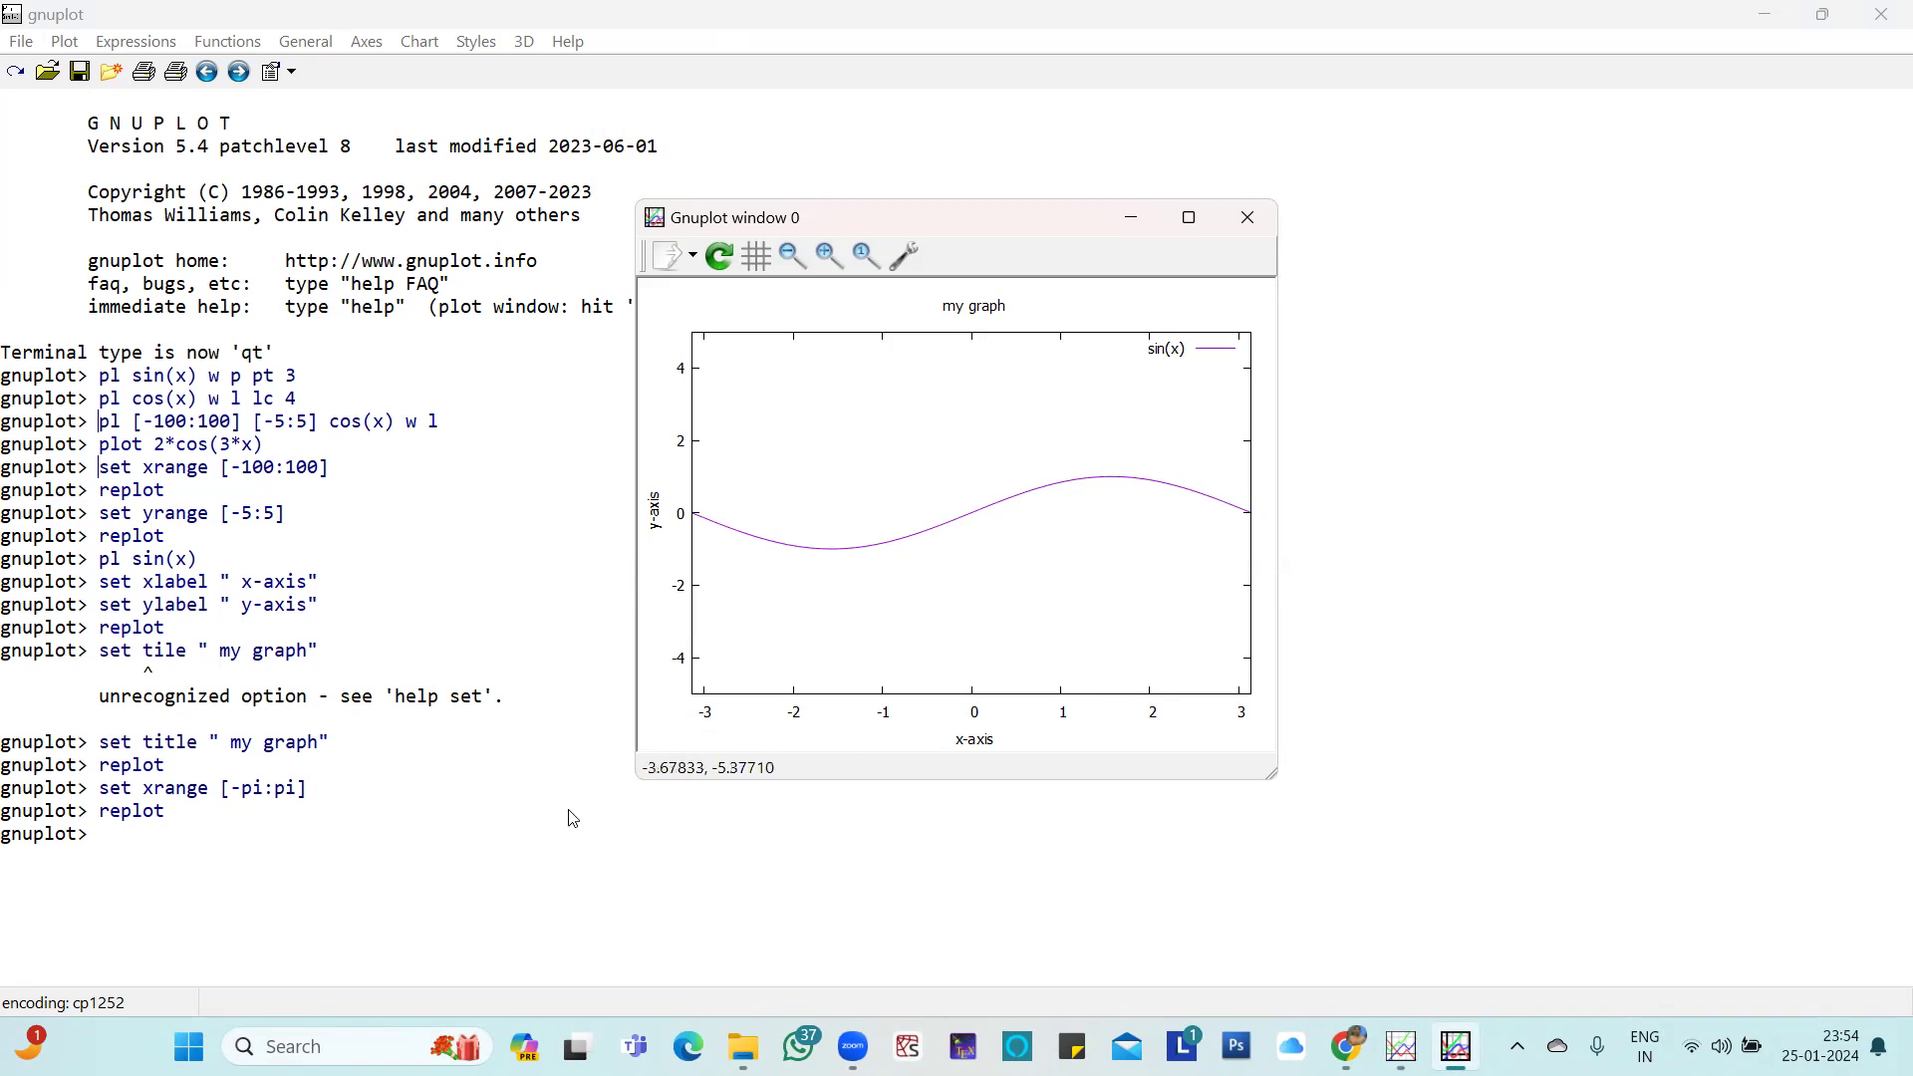
pyautogui.click(1466, 138)
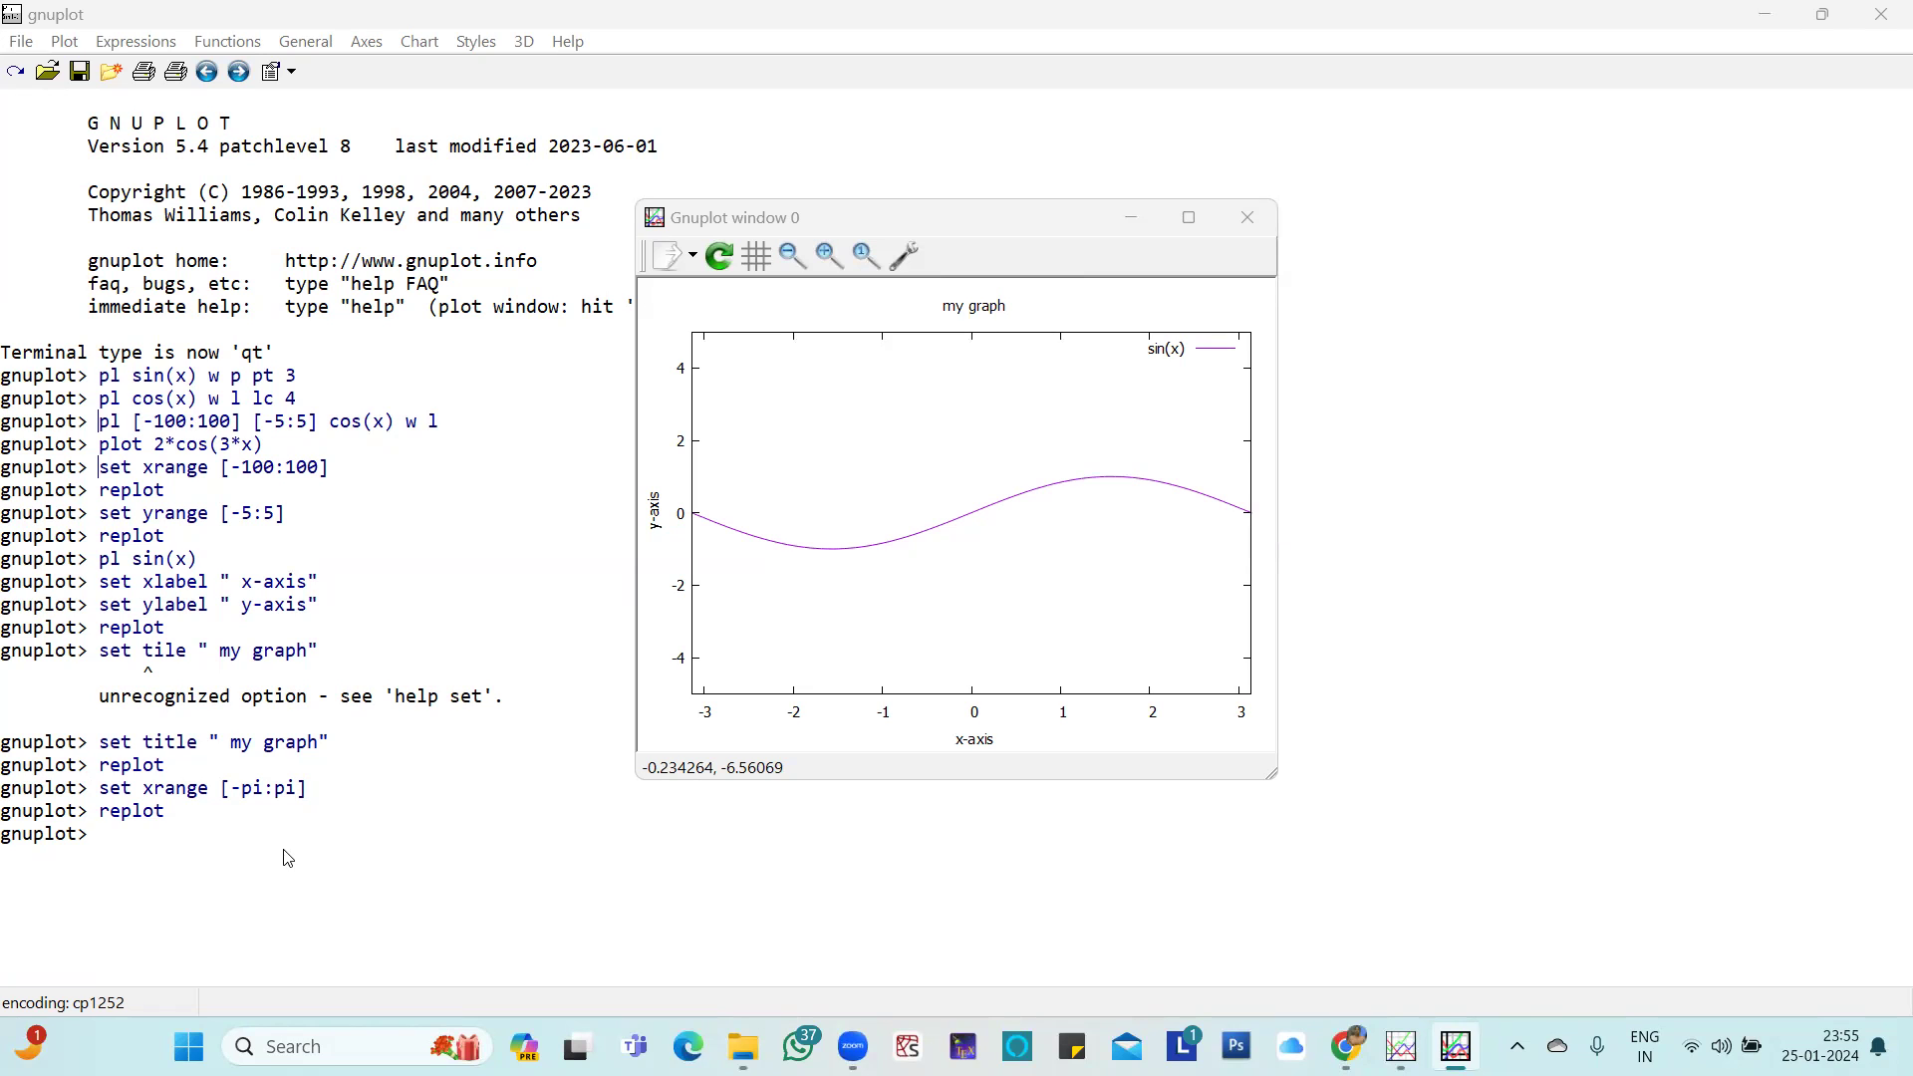
pyautogui.click(1253, 223)
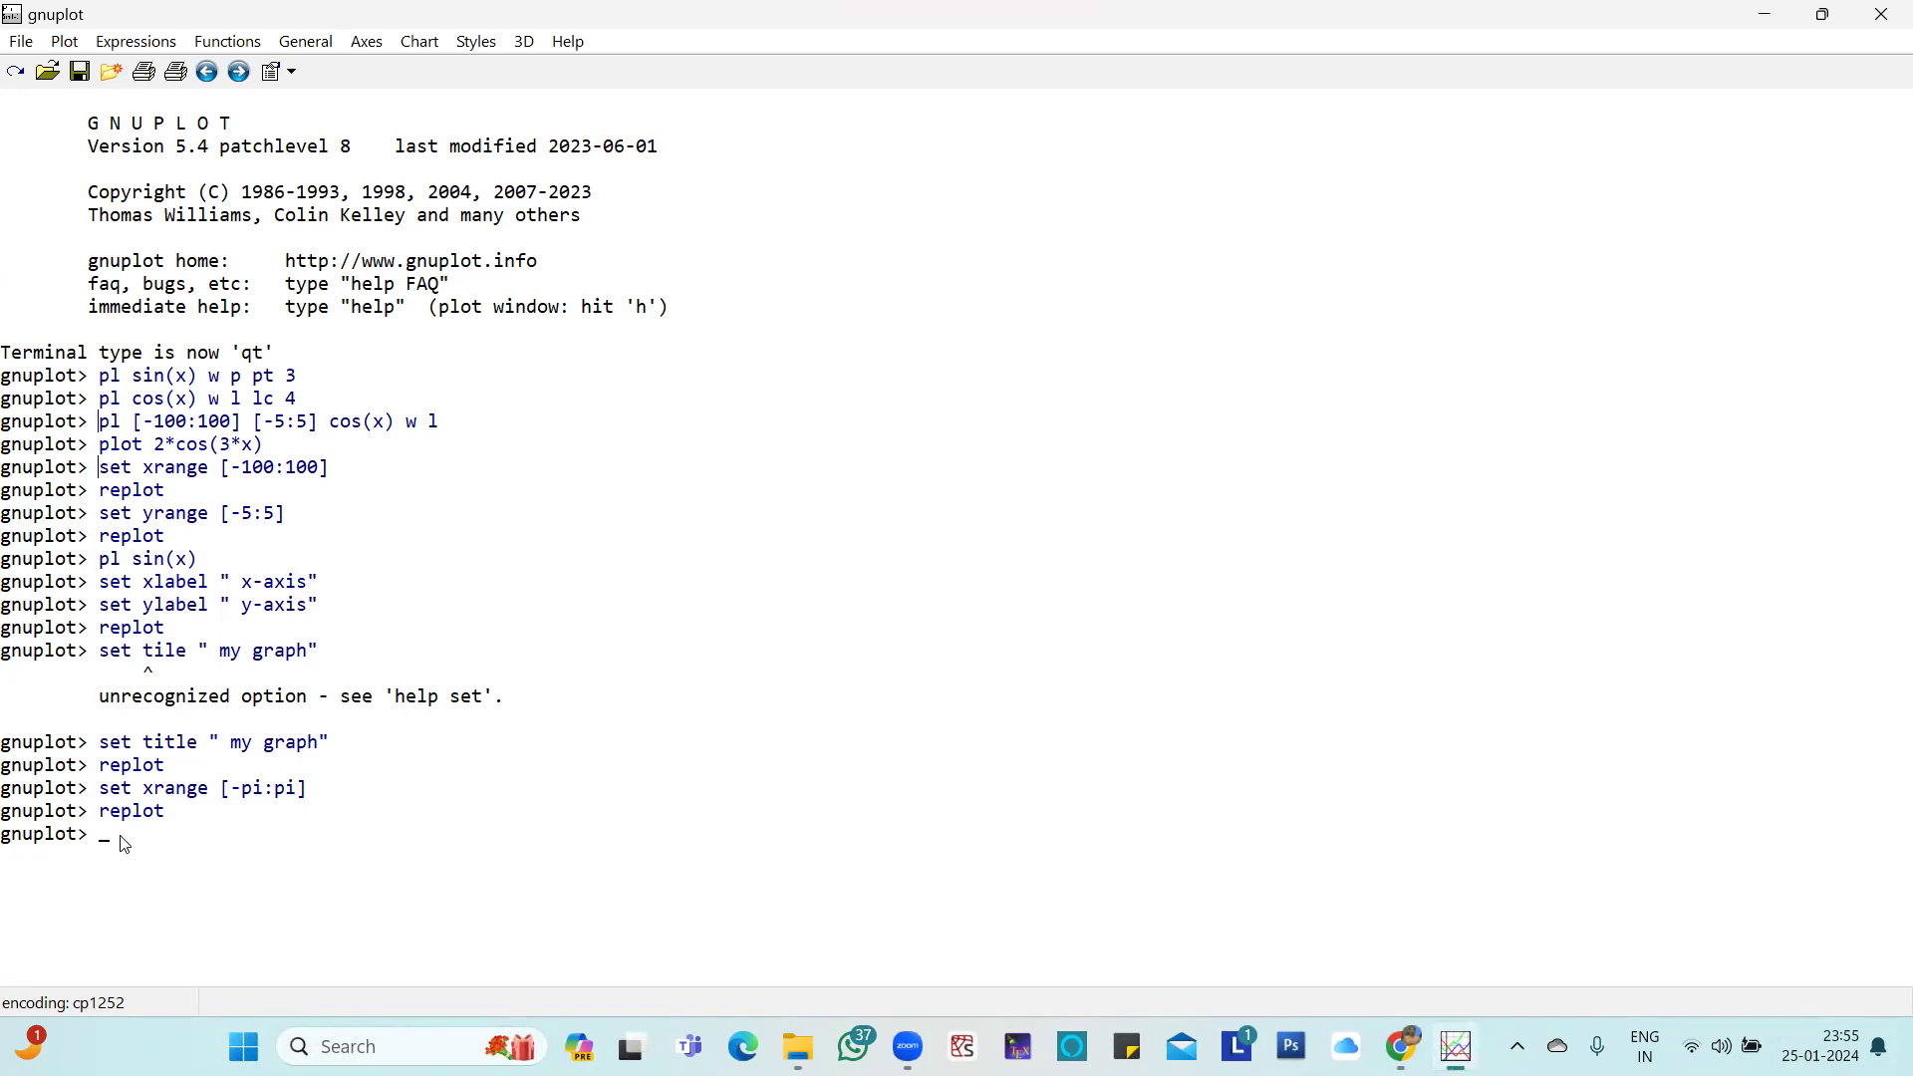
# Turn on grid lines with set grid, replot sin(x), and close the plot window
pyautogui.write('e')
pyautogui.press('BackSpace')
pyautogui.write('set grid')
pyautogui.press('Return')
pyautogui.write('replot')
pyautogui.press('Return')
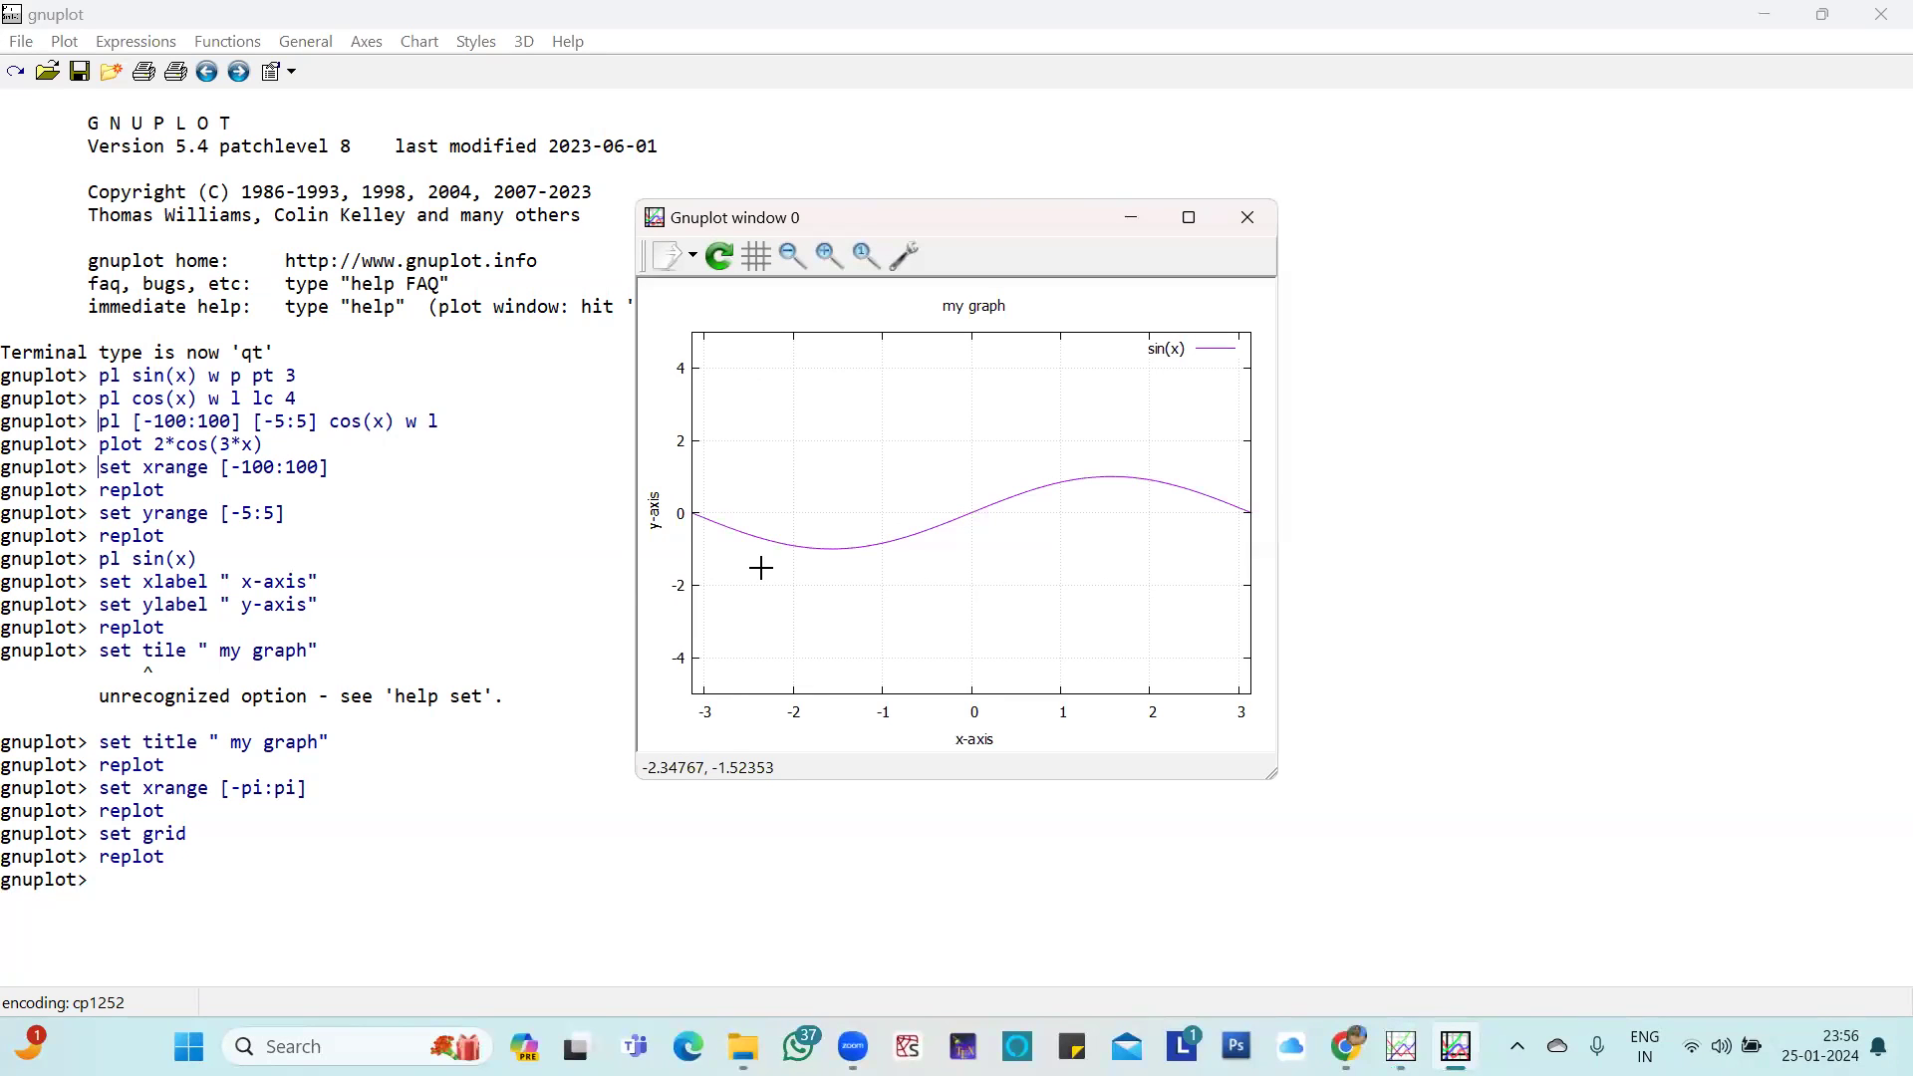
pyautogui.click(1246, 217)
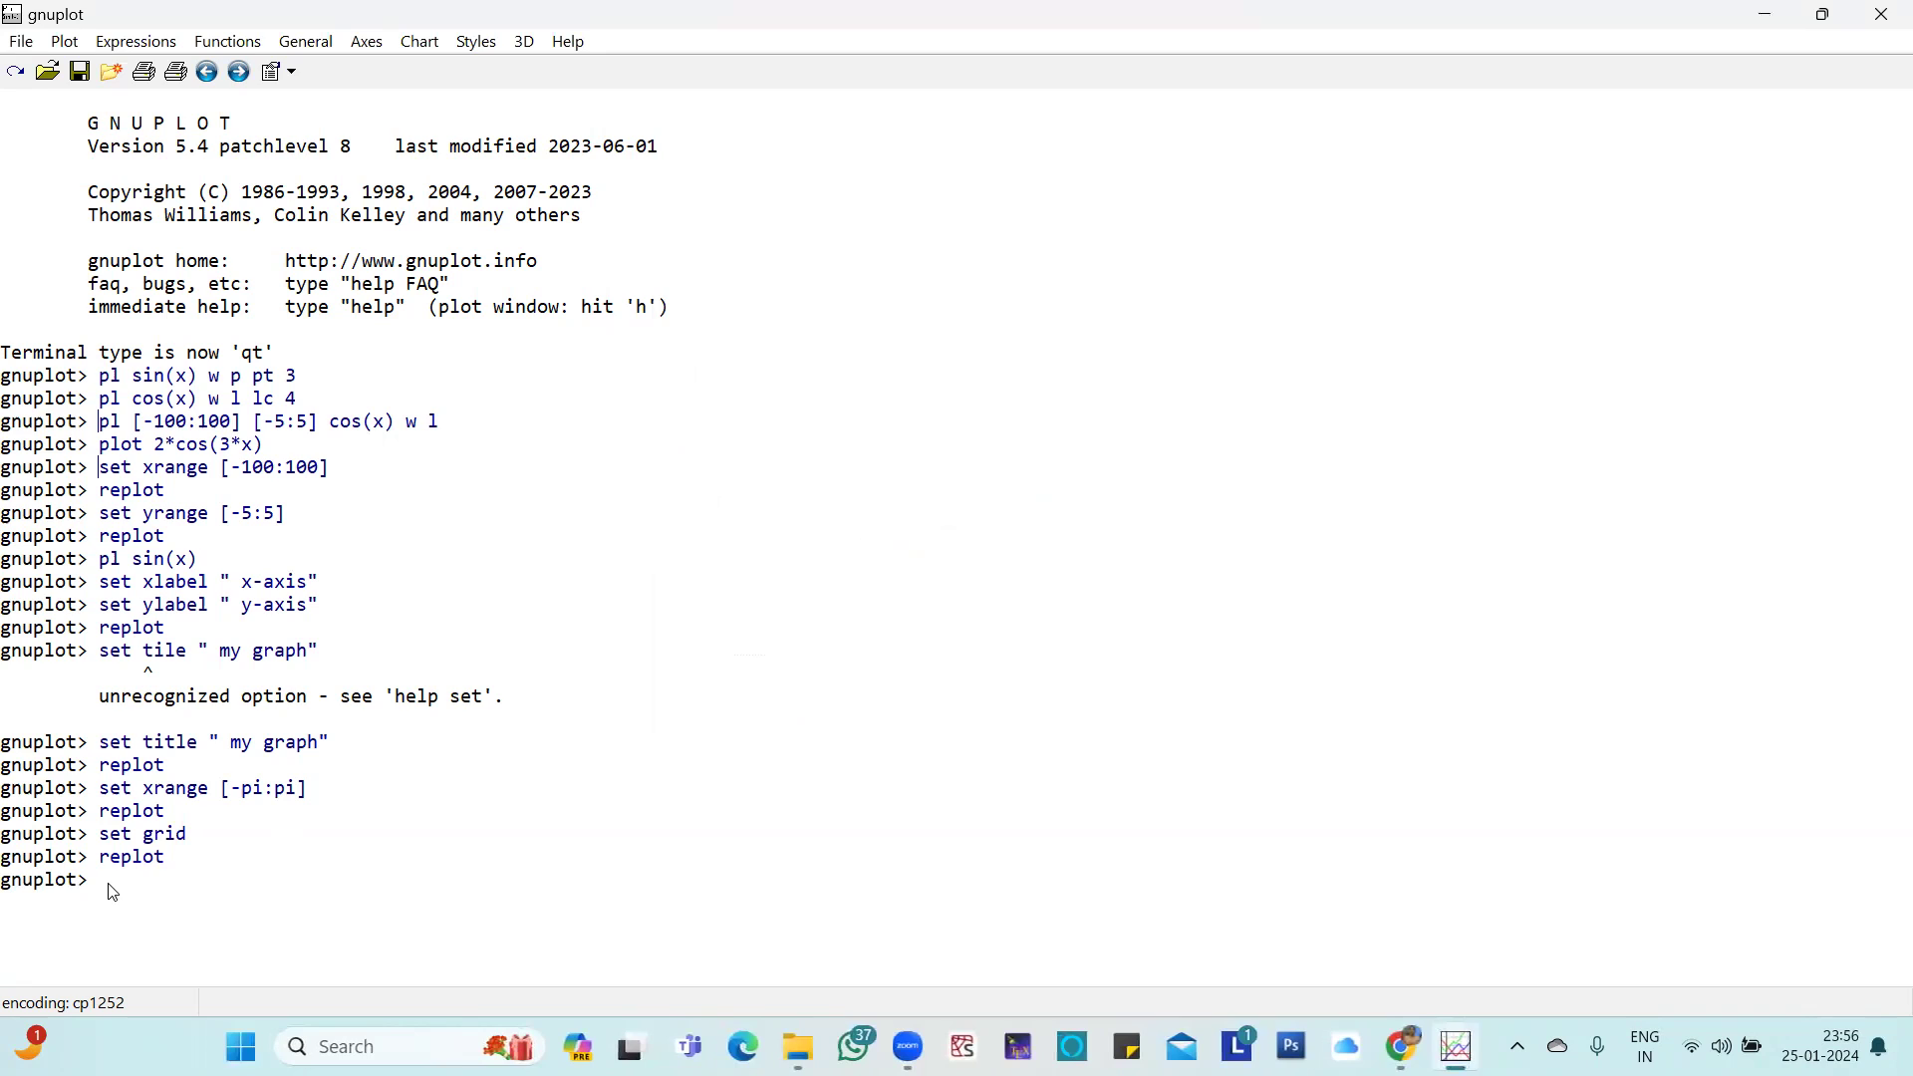
# Set the graph border line width to 3 and replot
pyautogui.write('e')
pyautogui.press('BackSpace')
pyautogui.write('set border')
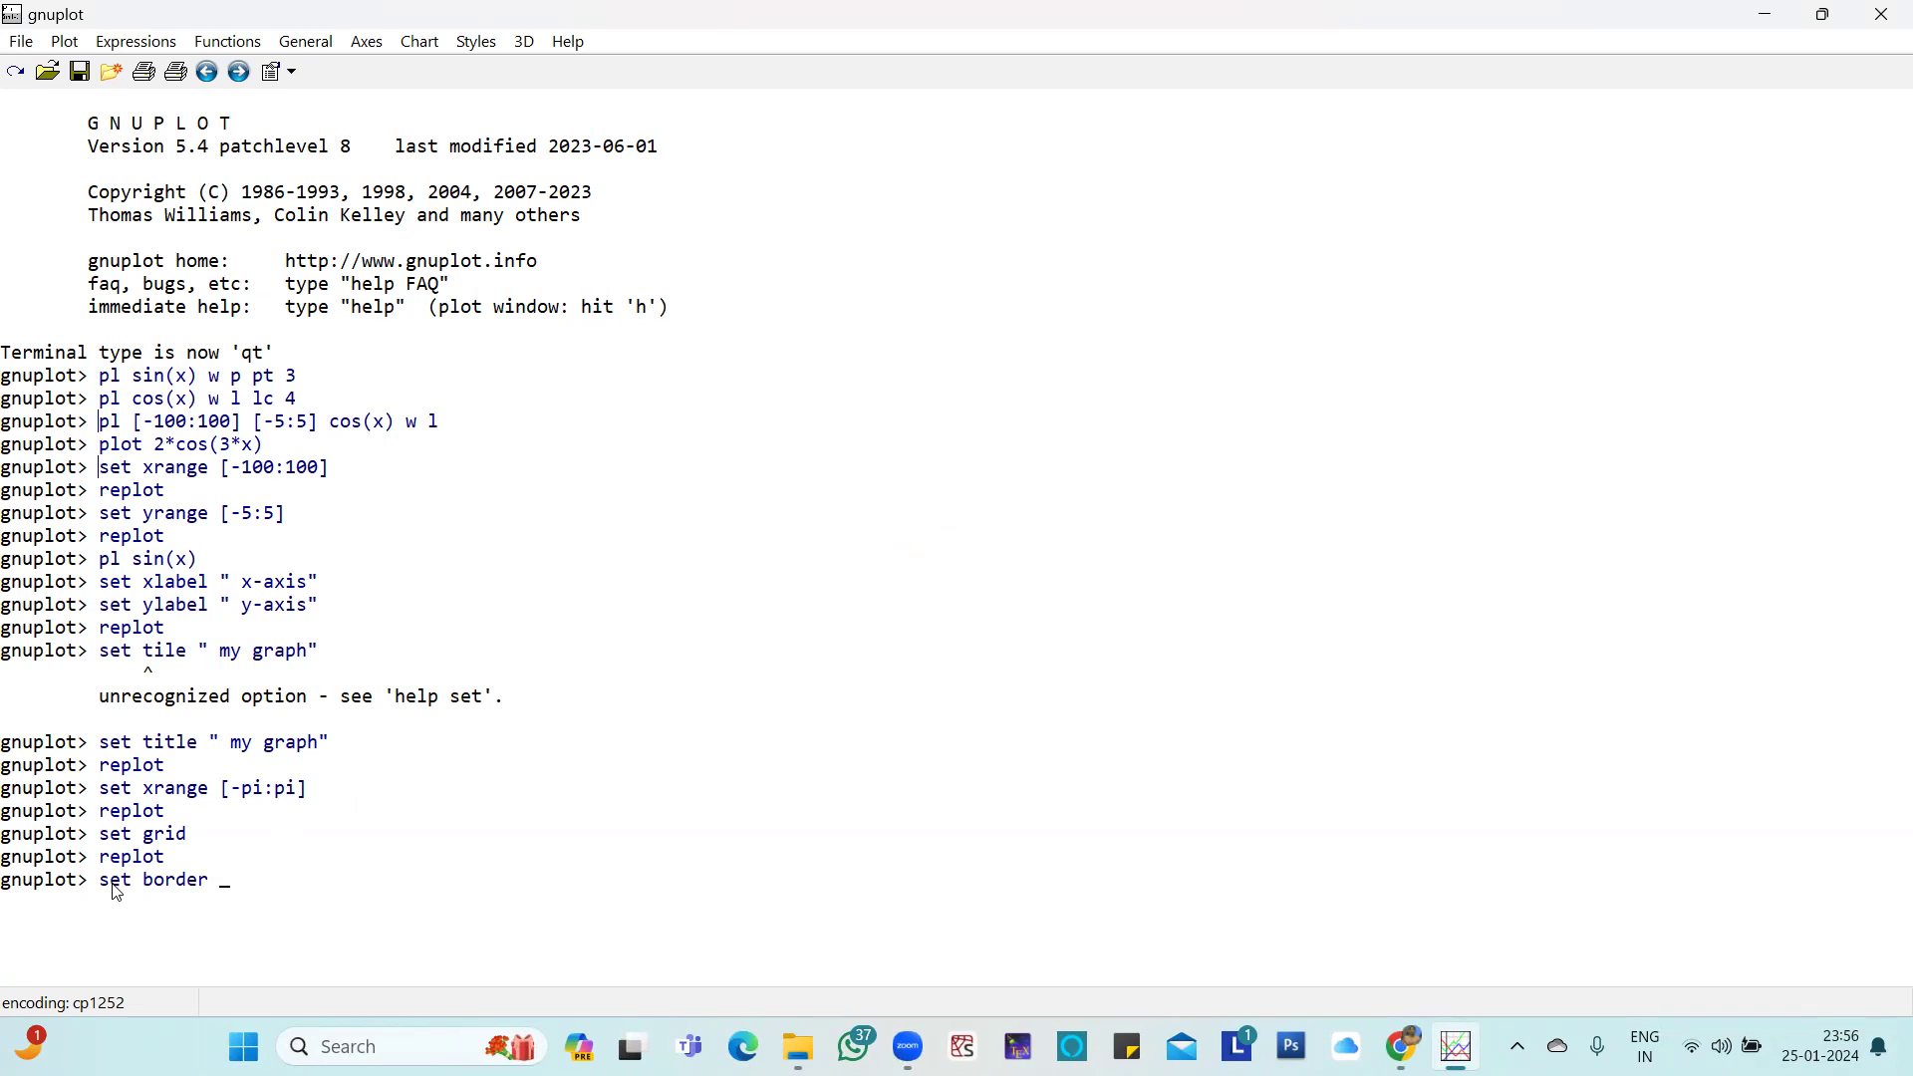
pyautogui.write(' lw 3')
pyautogui.press('Return')
pyautogui.write('replot')
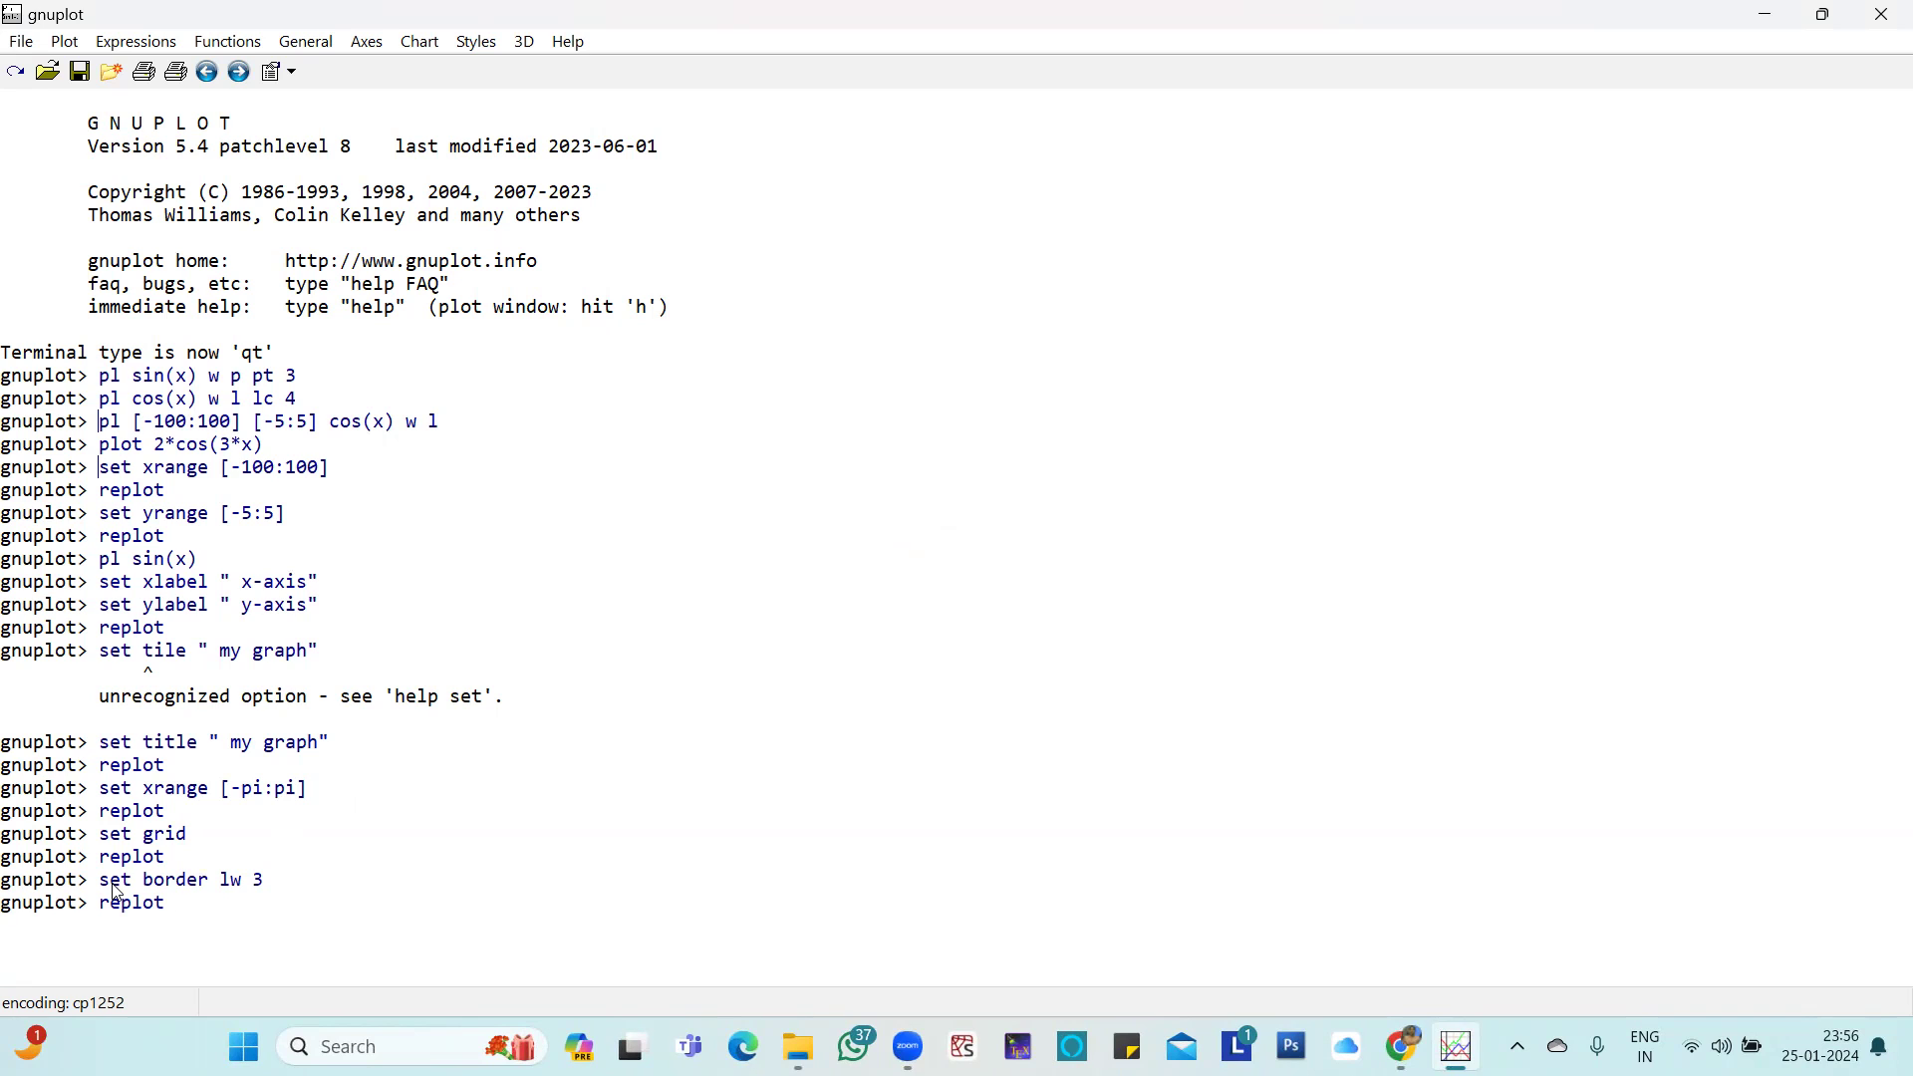
pyautogui.press('Return')
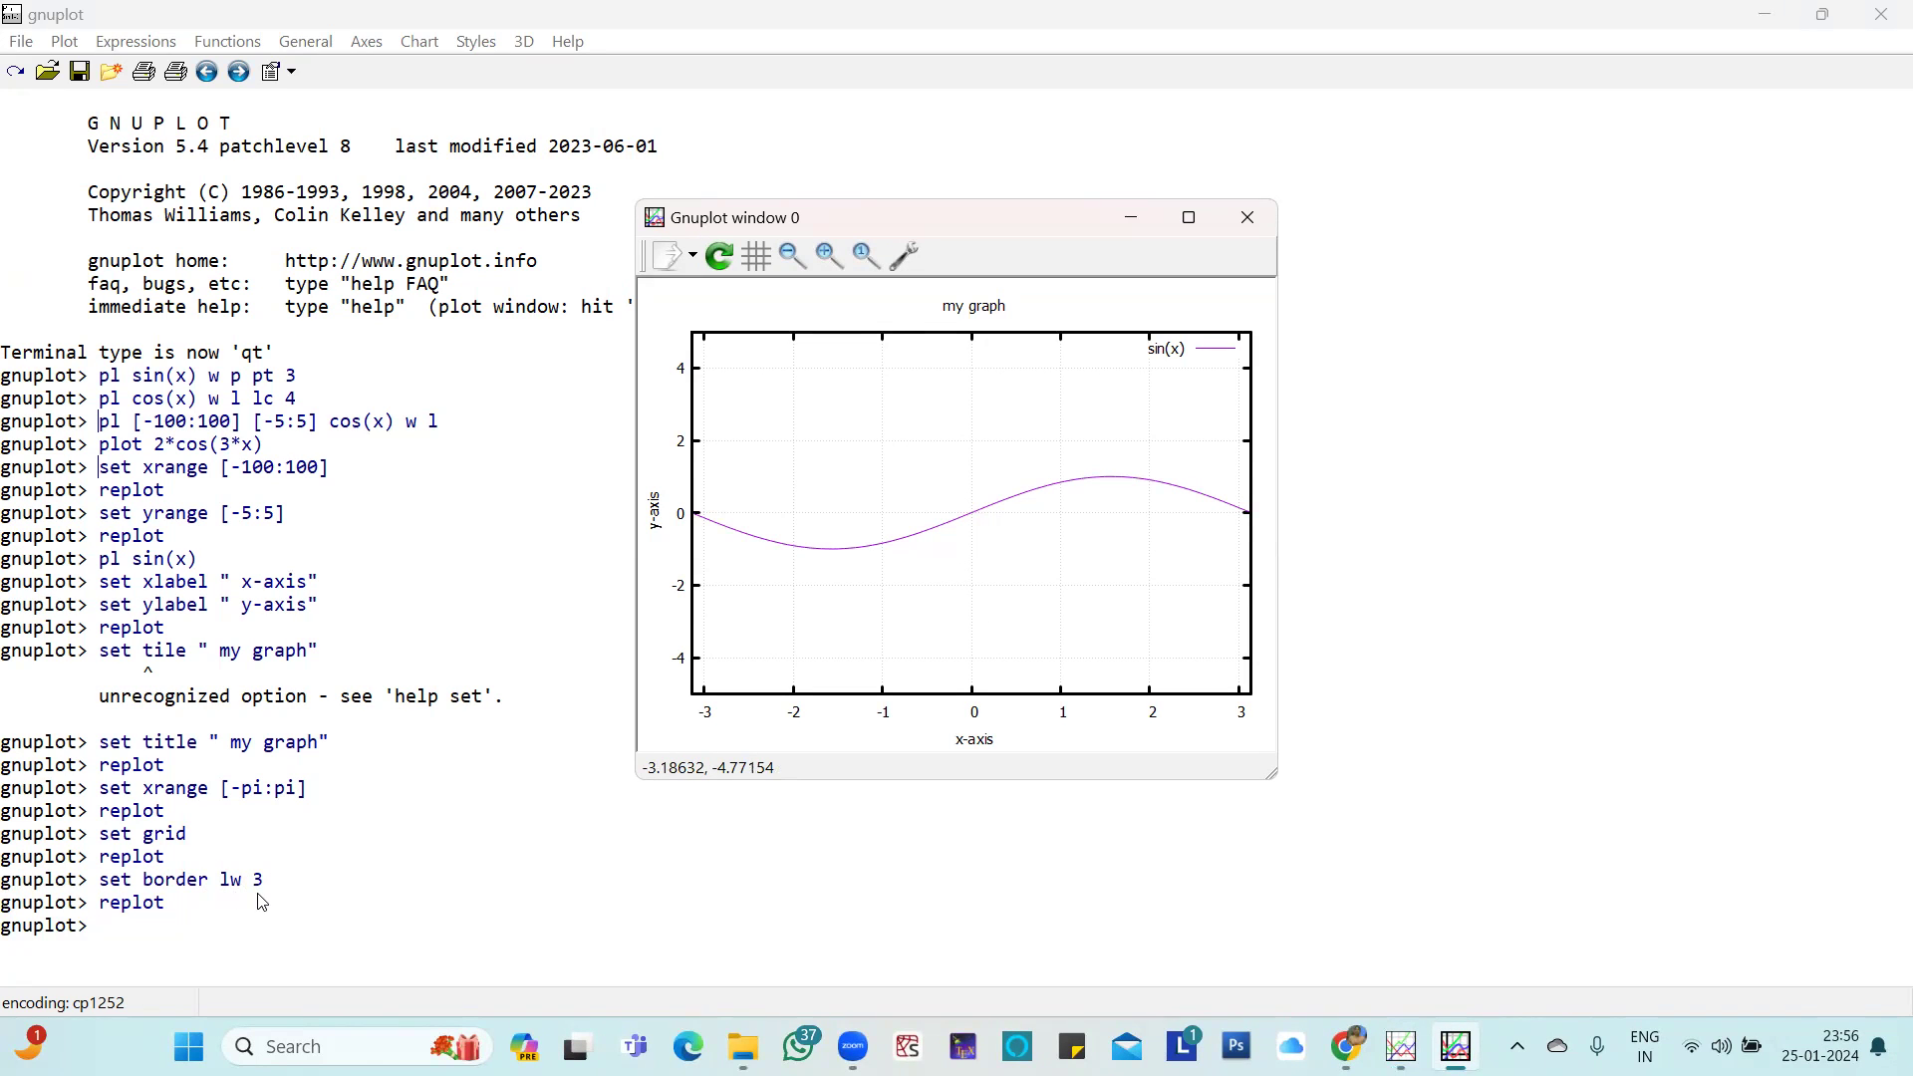
# Close the previous plot and set the border line width to 5
pyautogui.click(1247, 217)
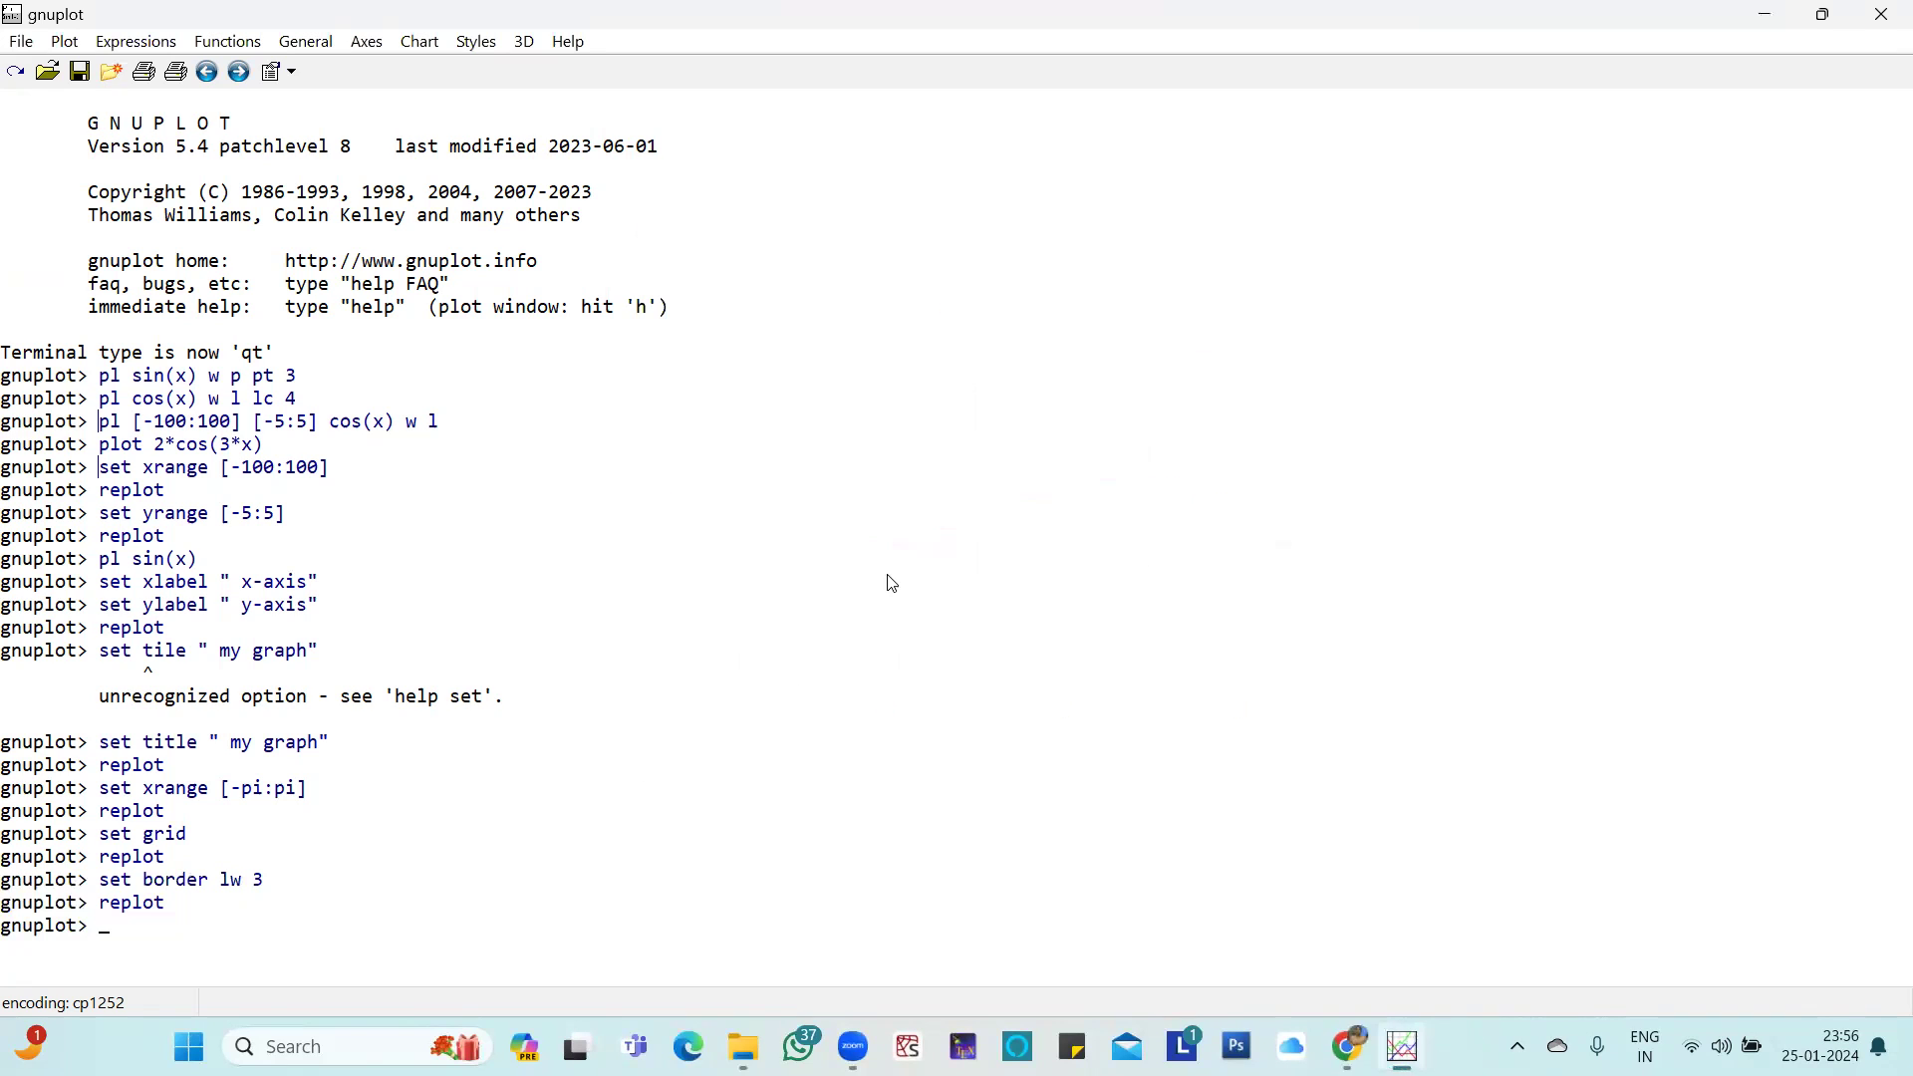
pyautogui.write('set border lw 3')
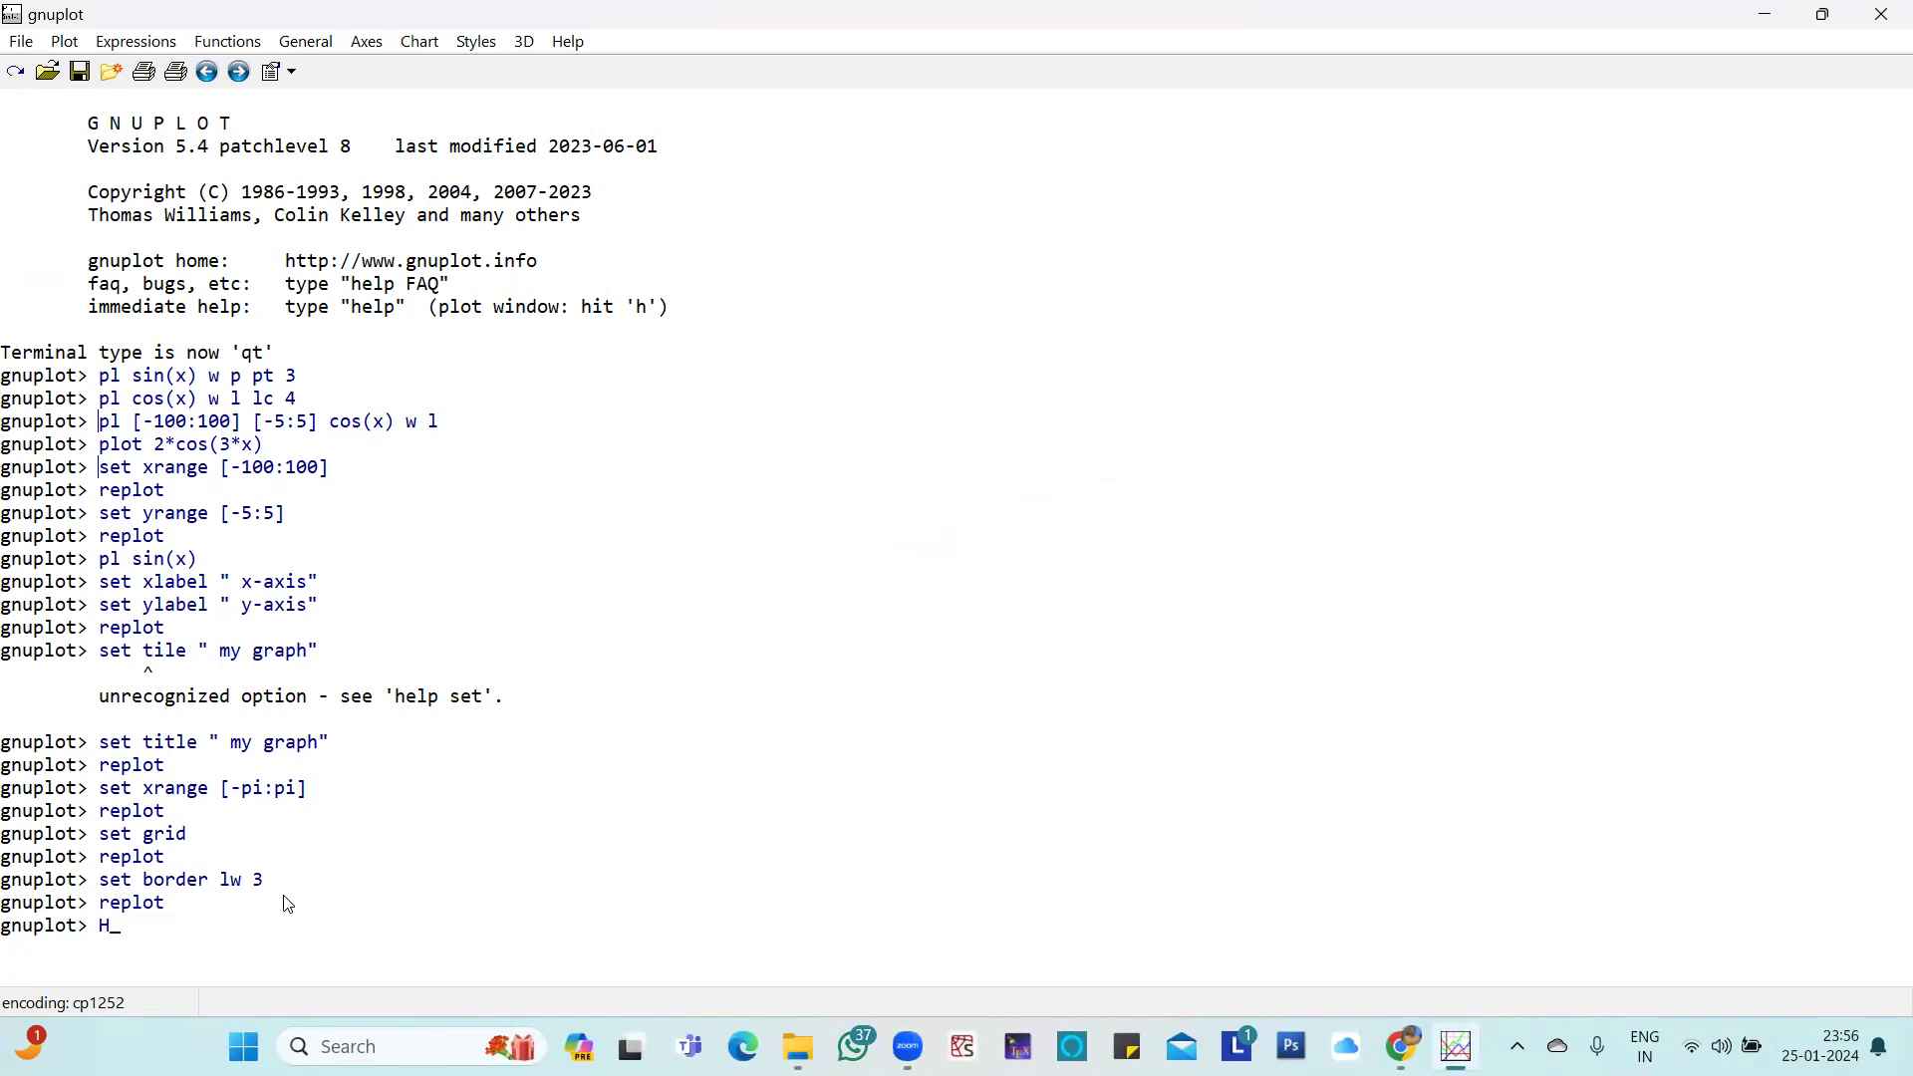
pyautogui.press('BackSpace')
pyautogui.write('5')
pyautogui.press('Up')
pyautogui.press('Up')
pyautogui.press('Up')
pyautogui.press('Up')
pyautogui.press('Down')
pyautogui.press('Down')
pyautogui.press('BackSpace')
pyautogui.press('Return')
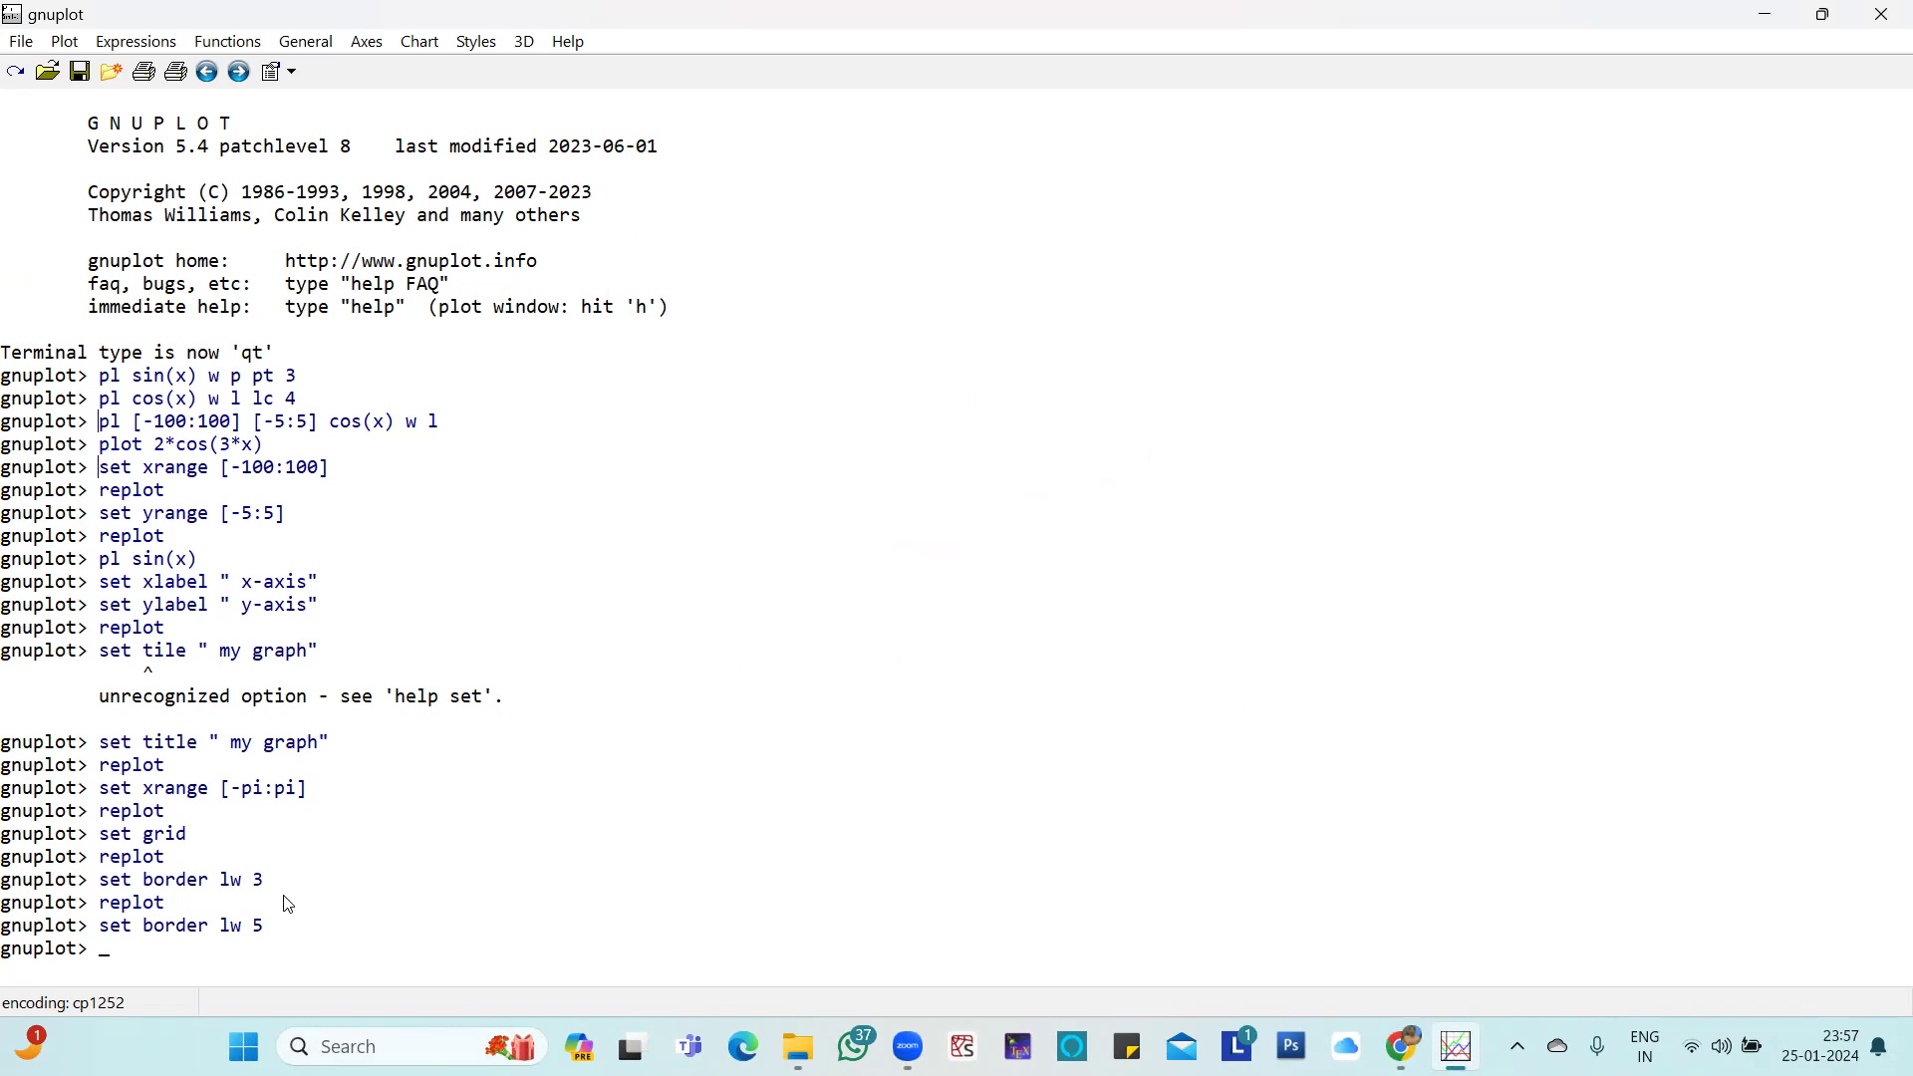
# Replot with the heavier border and bring the console to the front
pyautogui.write('replot')
pyautogui.press('Return')
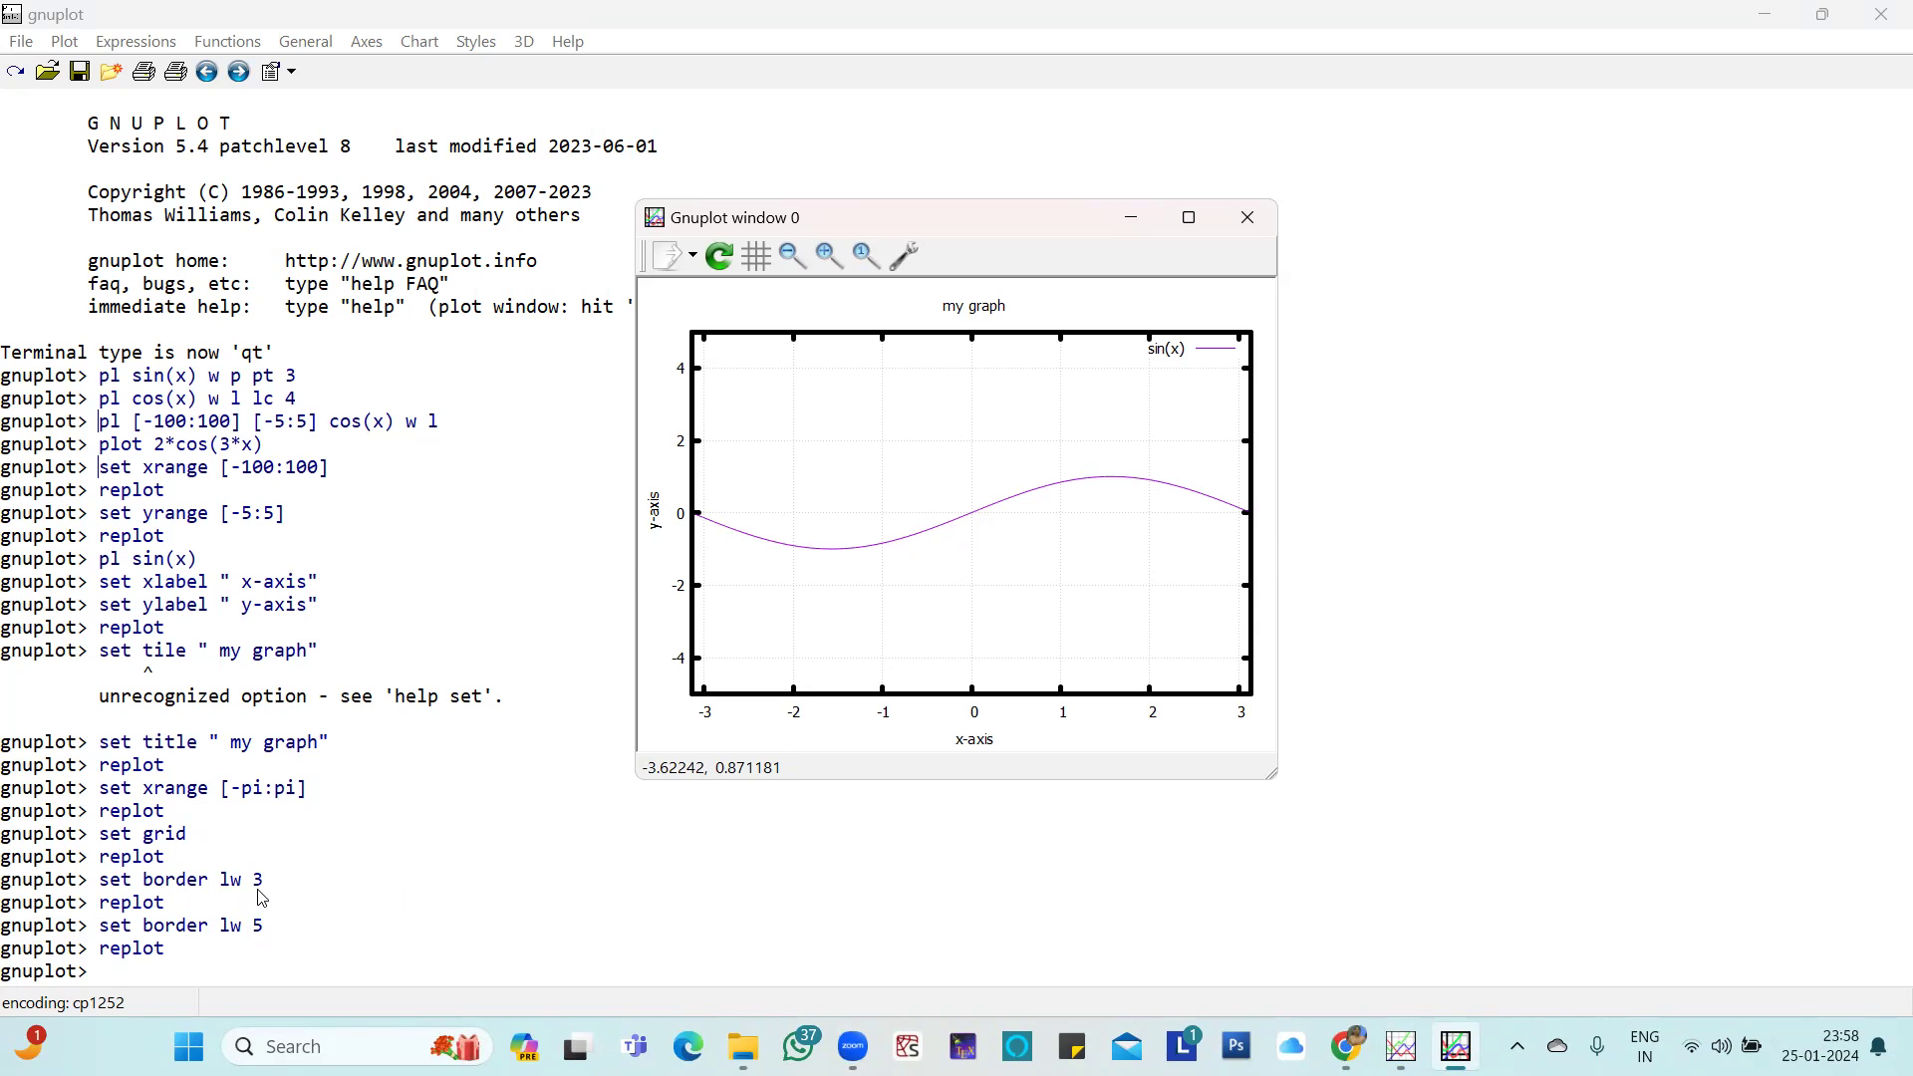
pyautogui.click(109, 973)
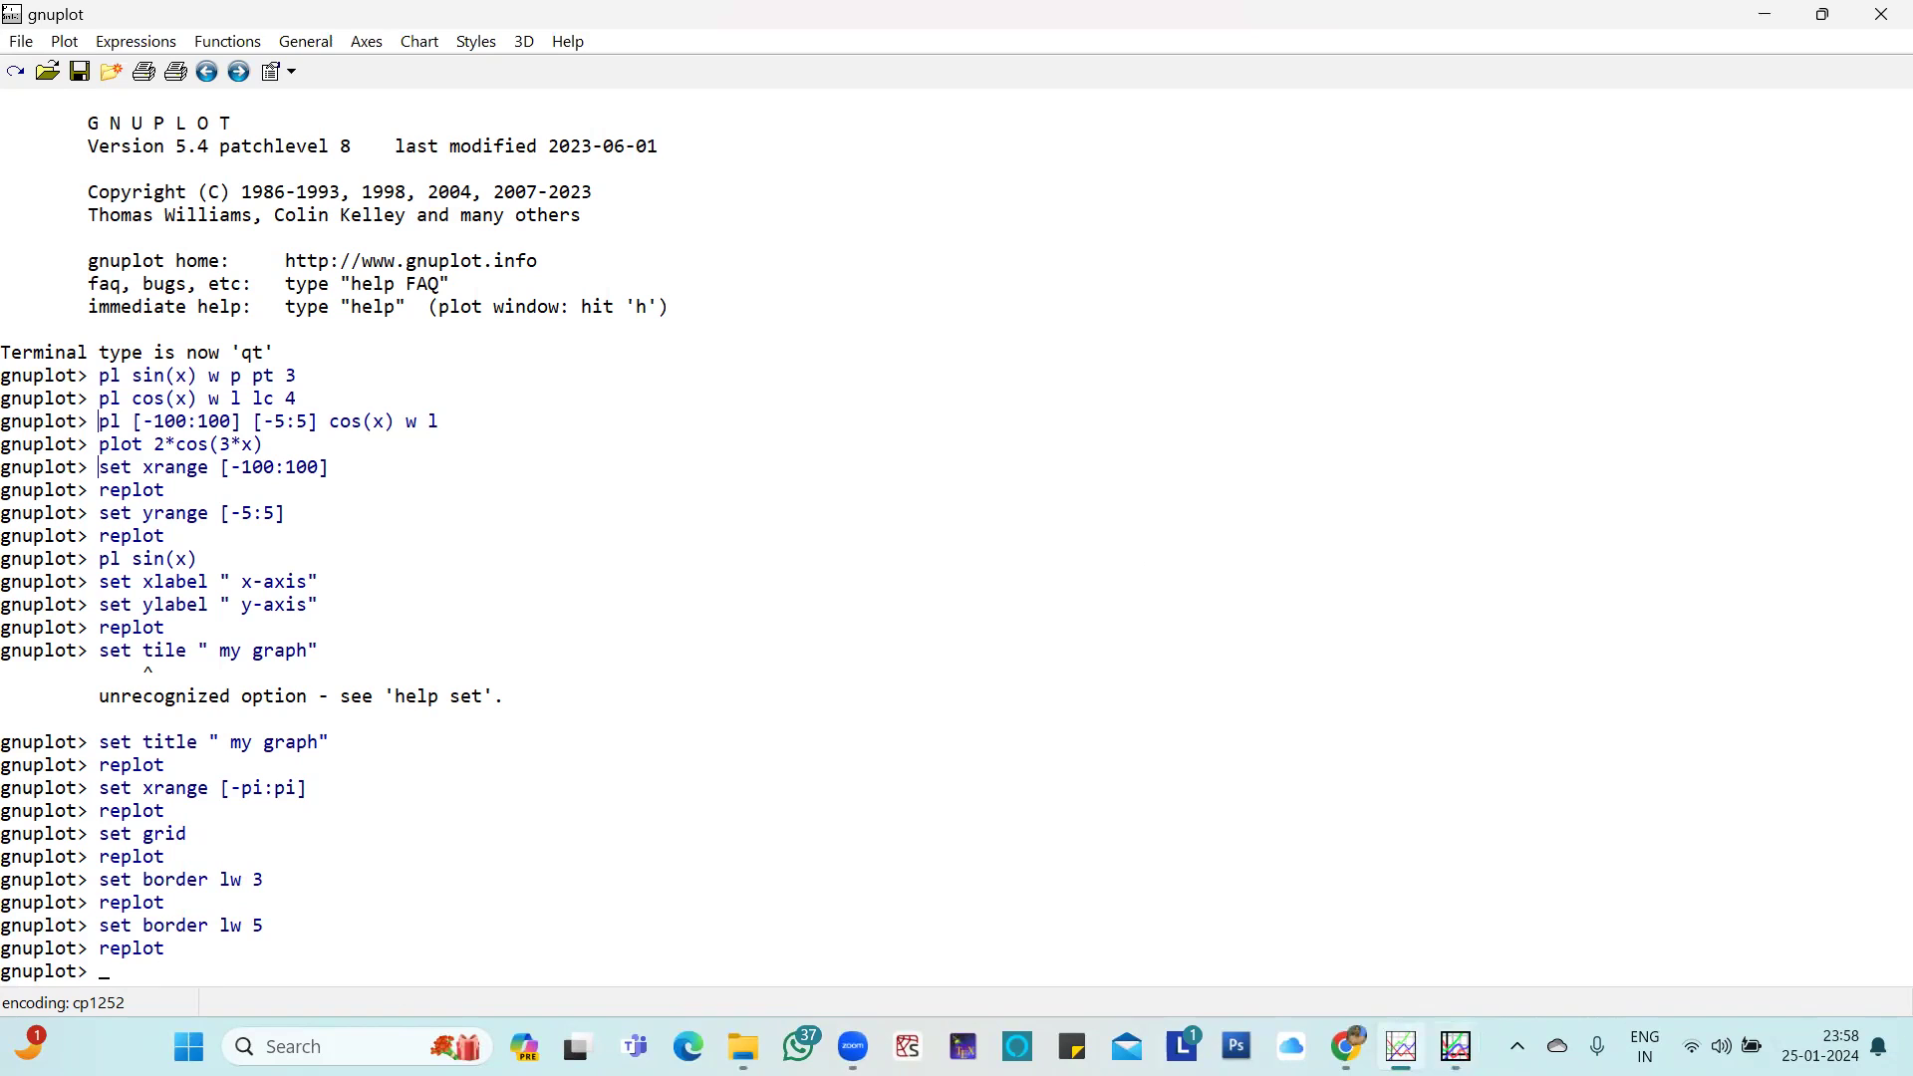
# Close the sin(x) plot, run the test command to show the qt terminal chart, then close it
pyautogui.click(1456, 1047)
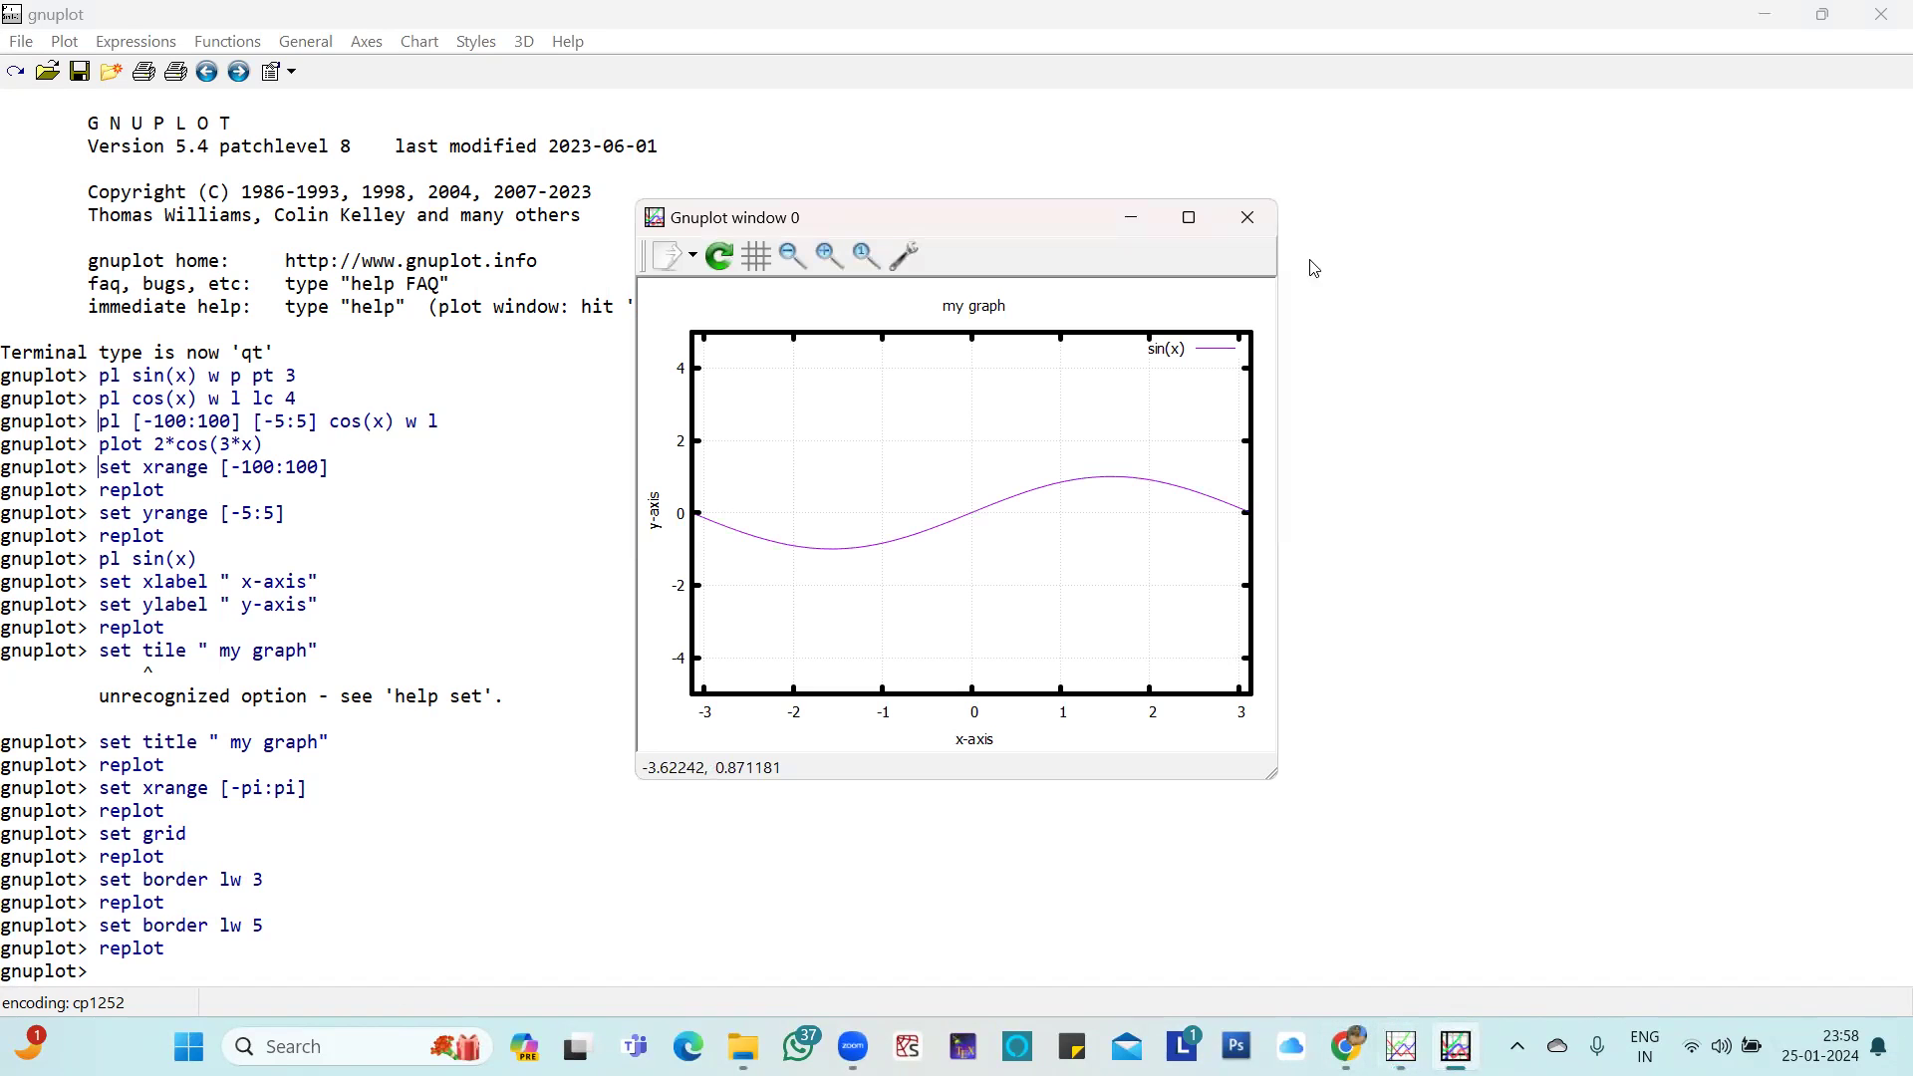
pyautogui.click(1268, 212)
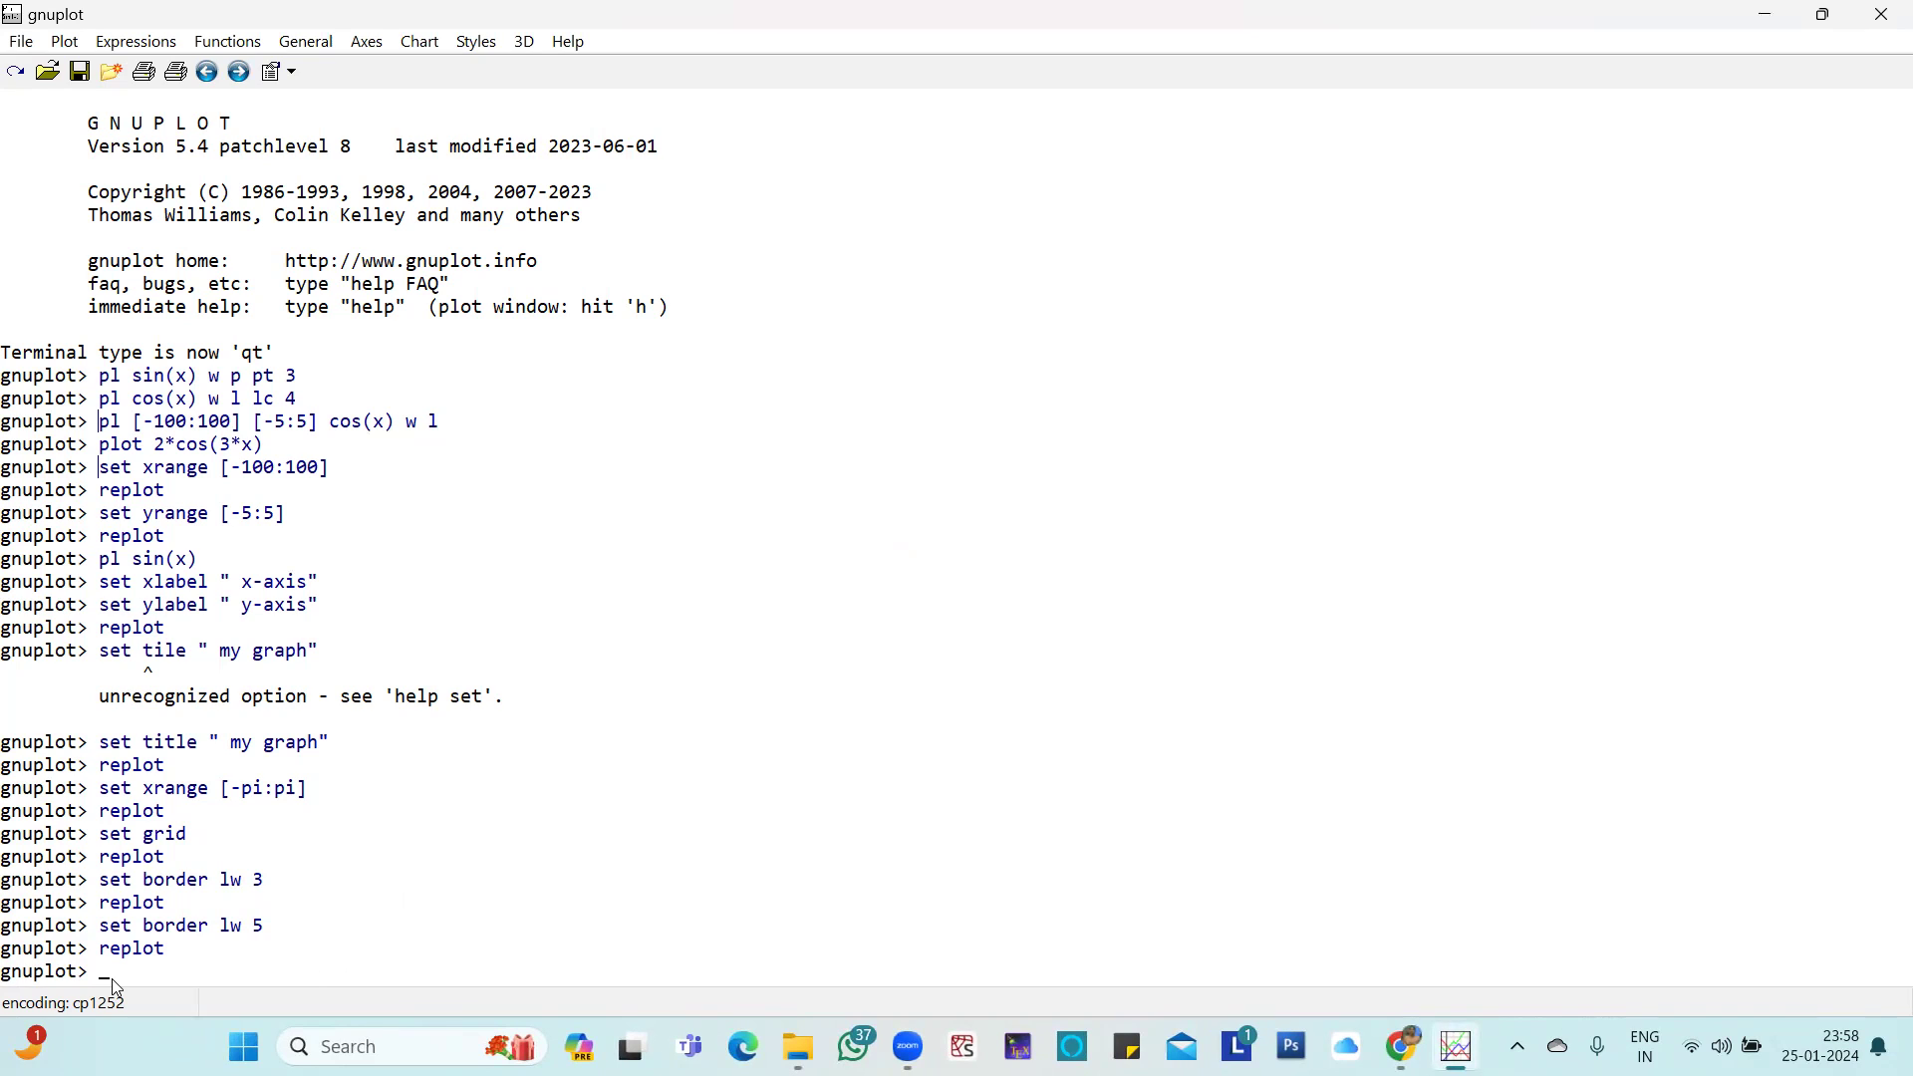
pyautogui.write('estest')
pyautogui.press('Return')
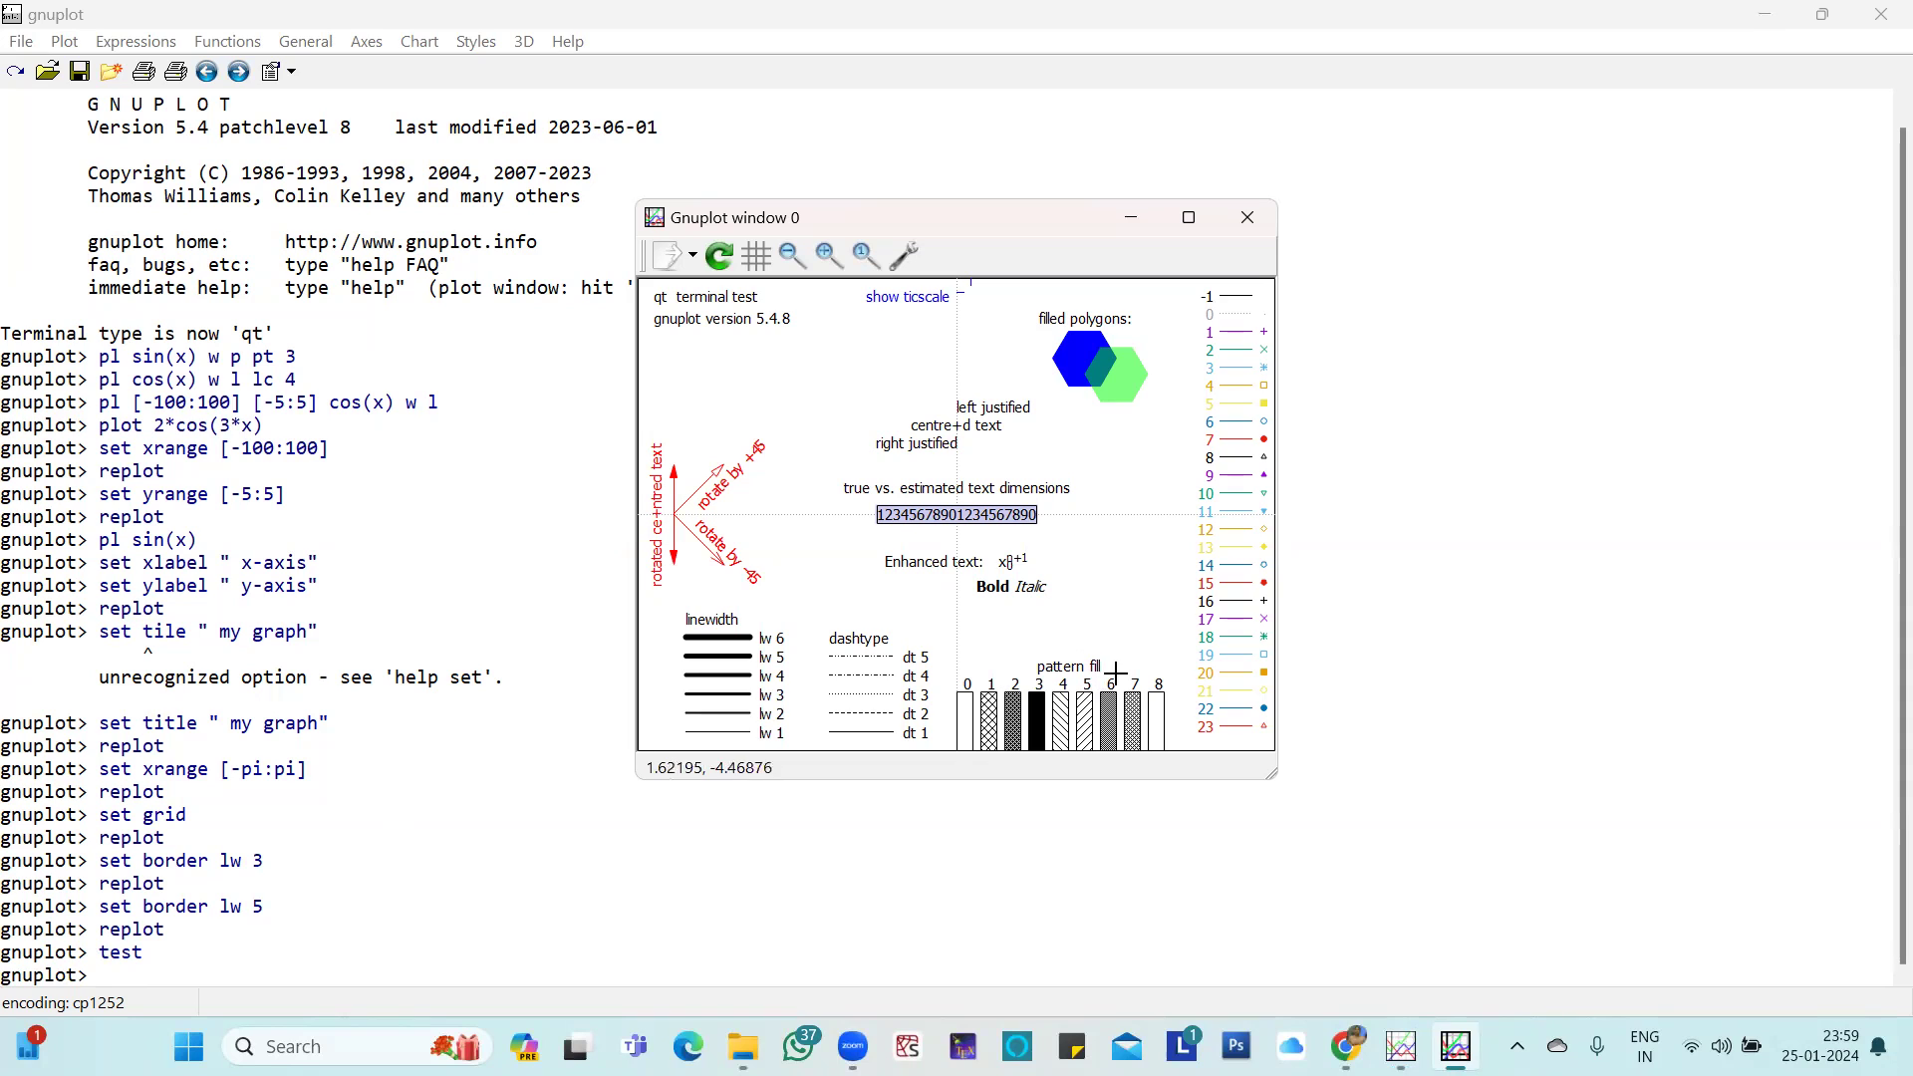
pyautogui.click(1247, 222)
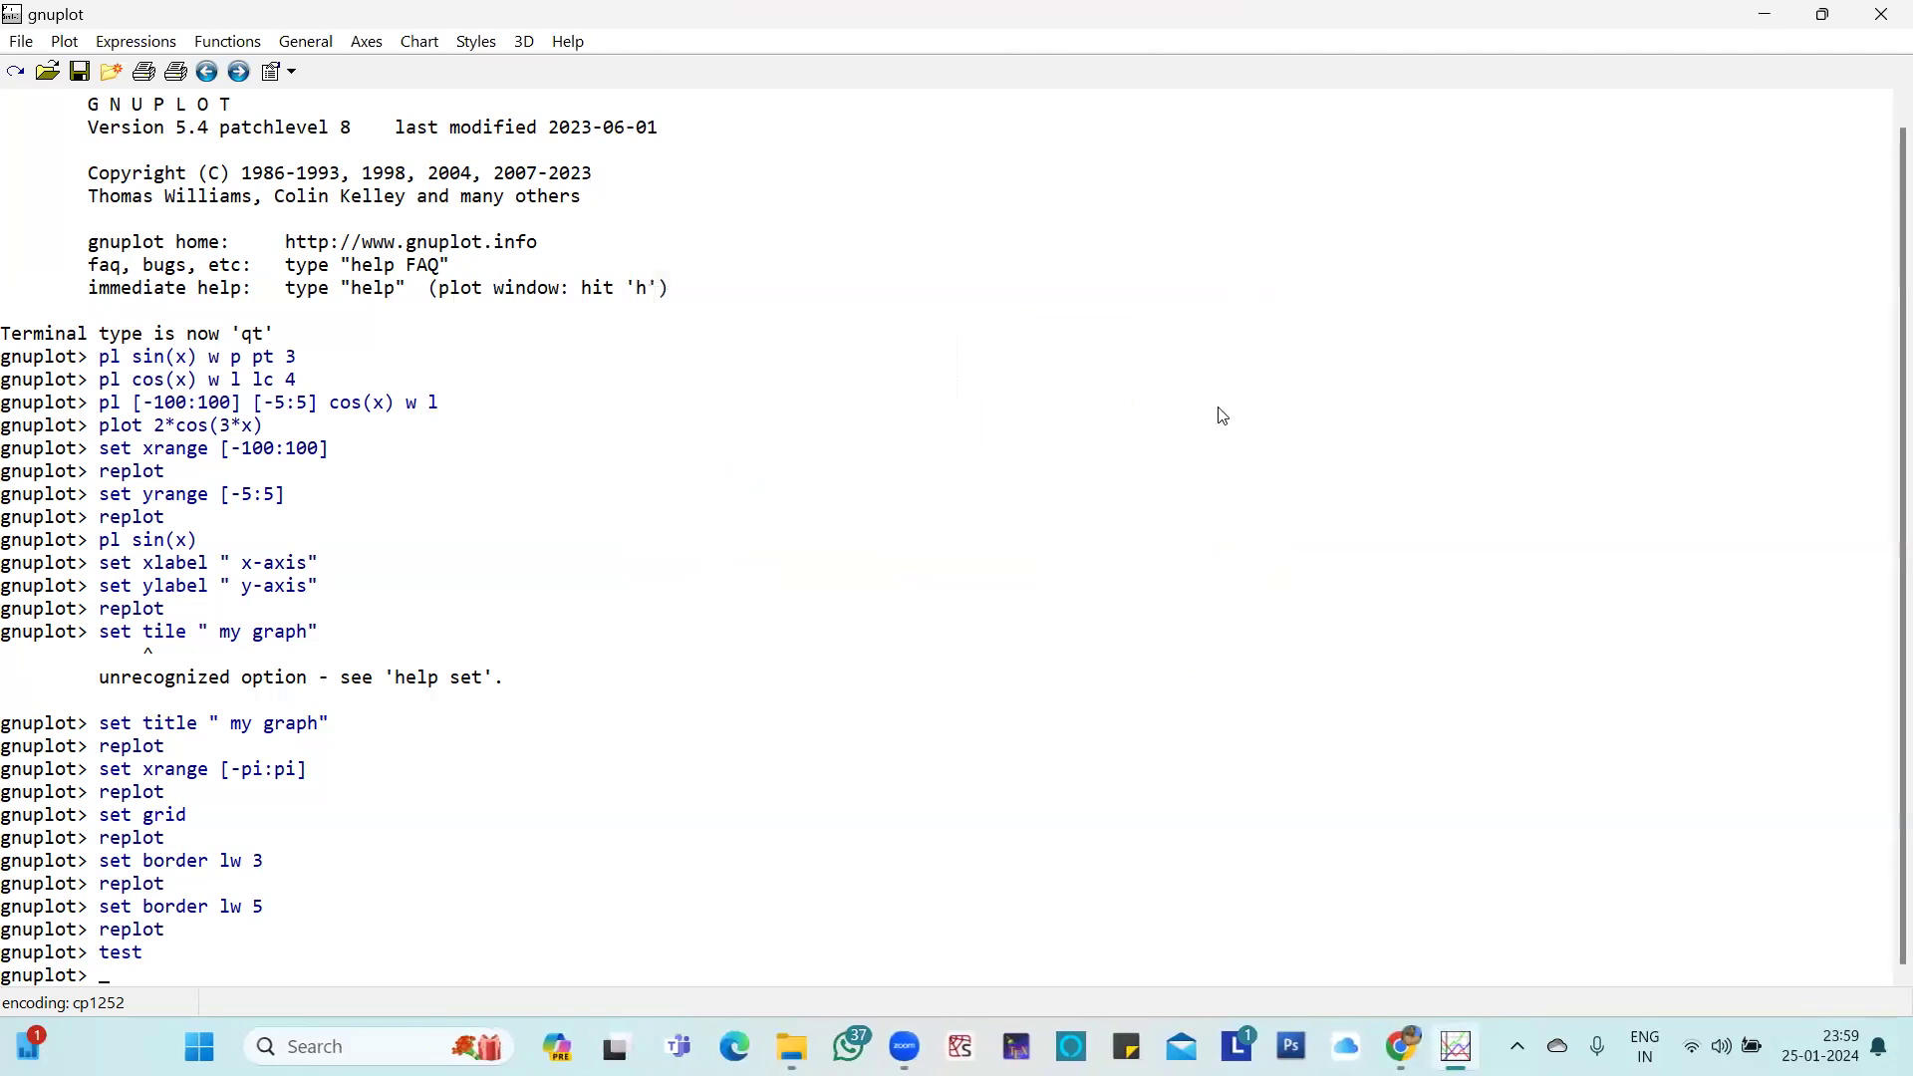